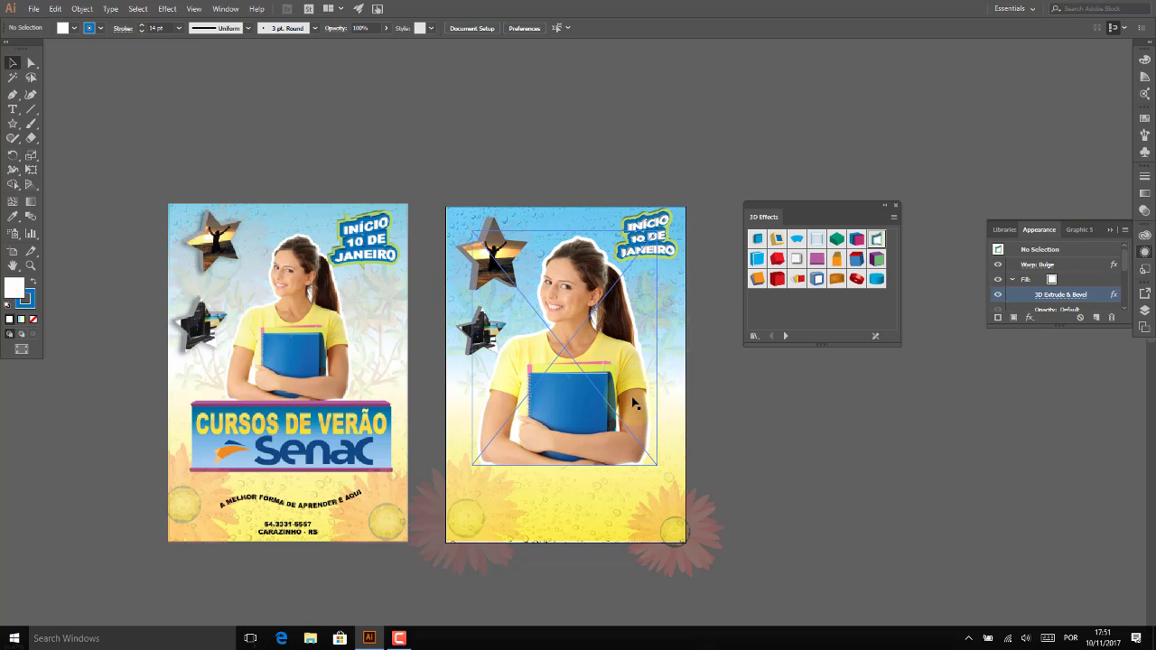
Type 'A MELHOR FORMA DE APRENDER É AQUI!' near the bottom and scale it across the poster's width.
{"action": "left_click", "coordinate": [13, 109]}
{"action": "left_click", "coordinate": [545, 510]}
{"action": "type", "text": "A MELHOR FORMA DE APRENDER É AQUI"}
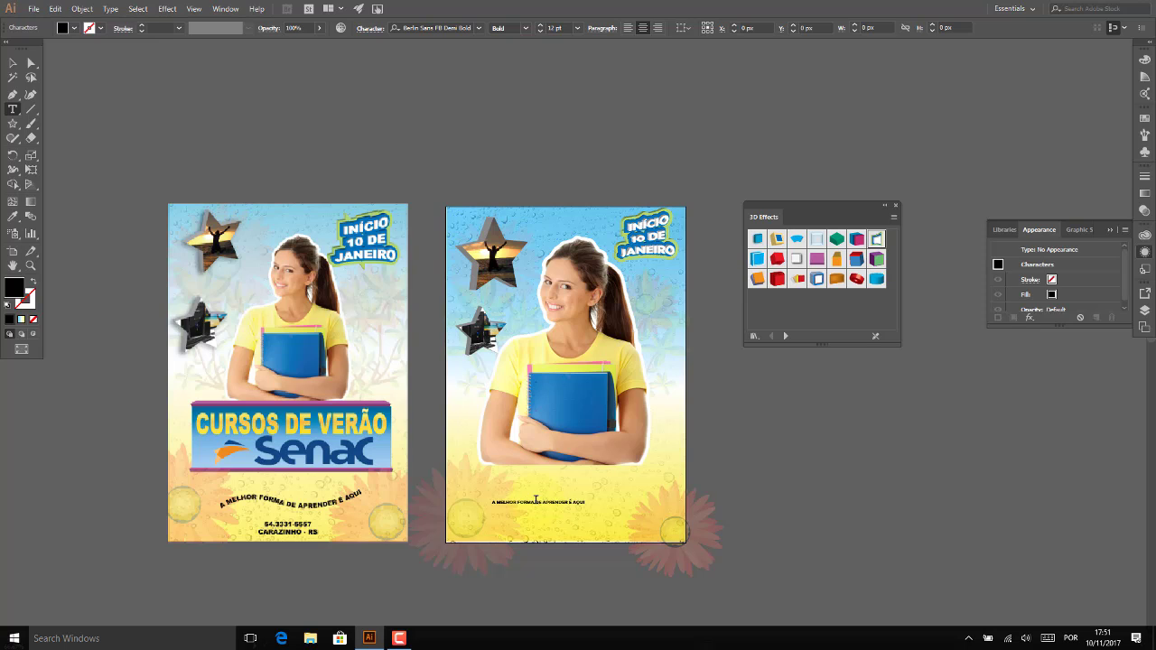
{"action": "left_click", "coordinate": [12, 62]}
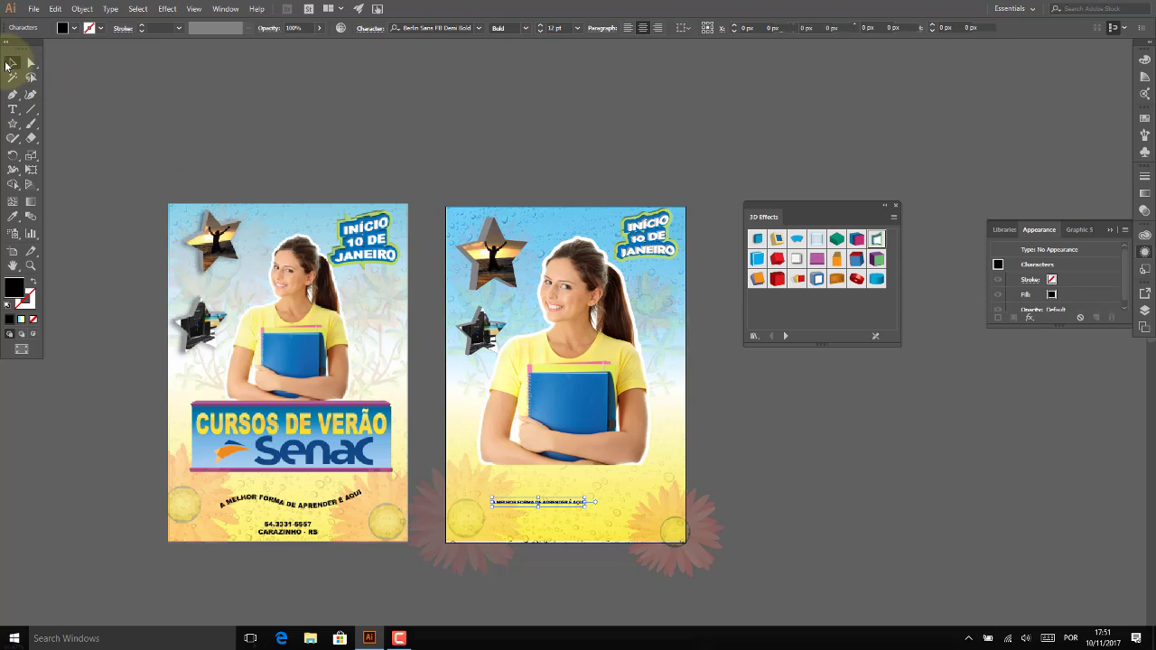
{"action": "left_click_drag", "start_coordinate": [585, 508], "coordinate": [662, 533]}
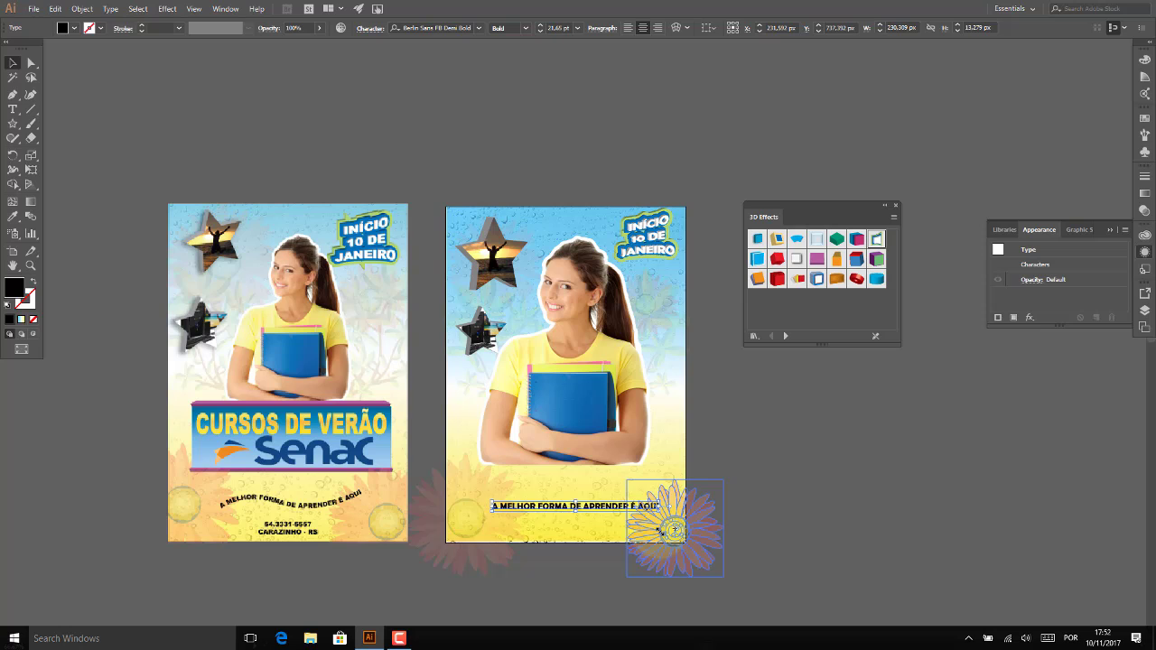
{"action": "left_click_drag", "start_coordinate": [492, 511], "coordinate": [479, 512]}
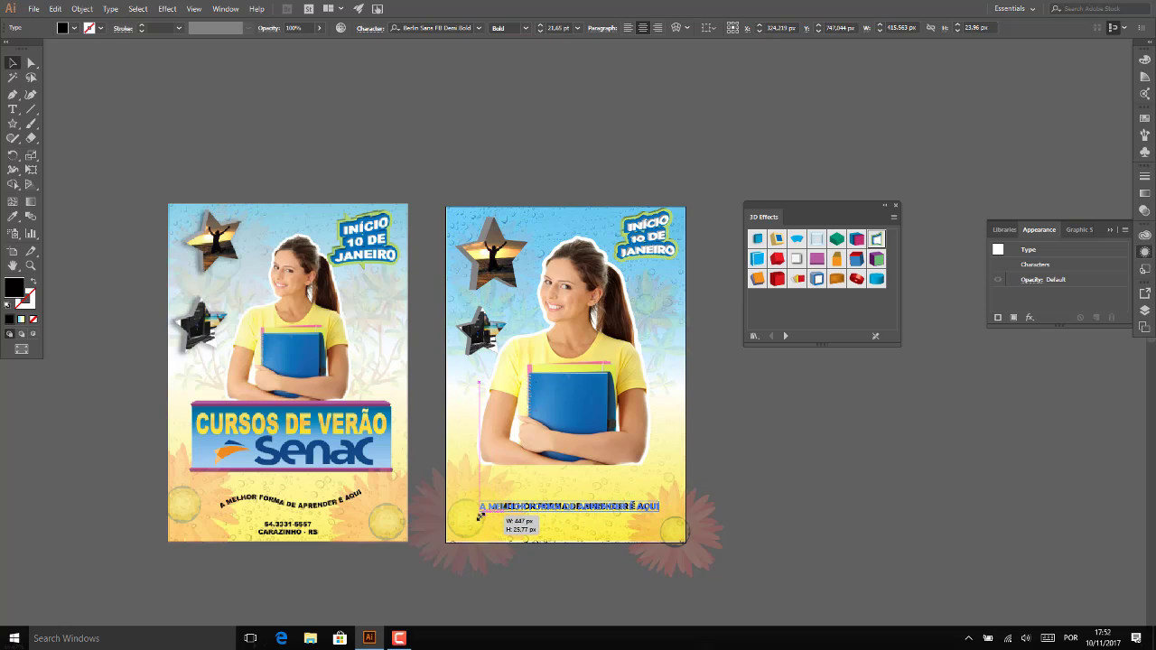
{"action": "left_click", "coordinate": [826, 445]}
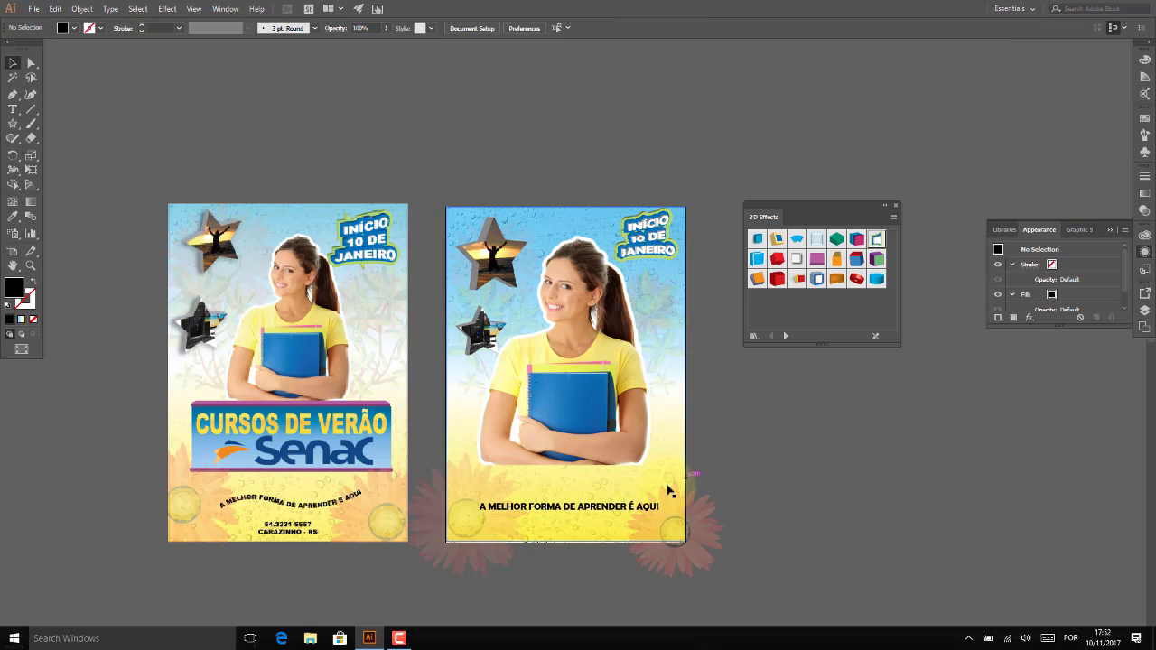
{"action": "left_click", "coordinate": [621, 511]}
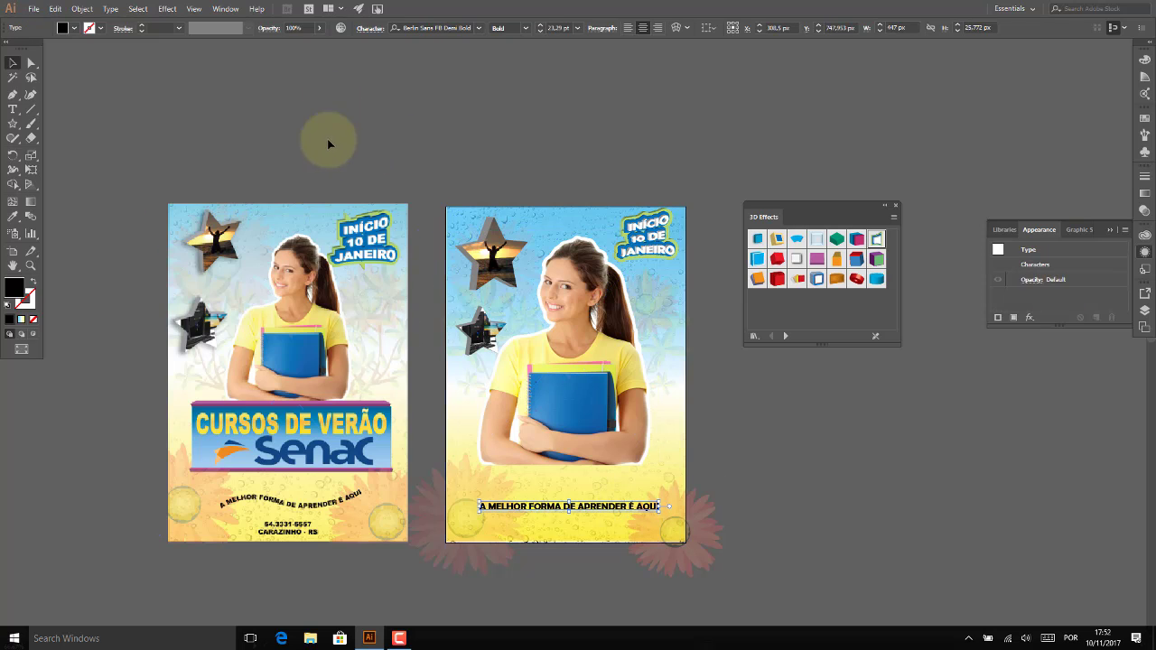
Warp the slogan with a Flag effect at -100% bend with horizontal distortion, then nudge it lower.
{"action": "left_click", "coordinate": [163, 10]}
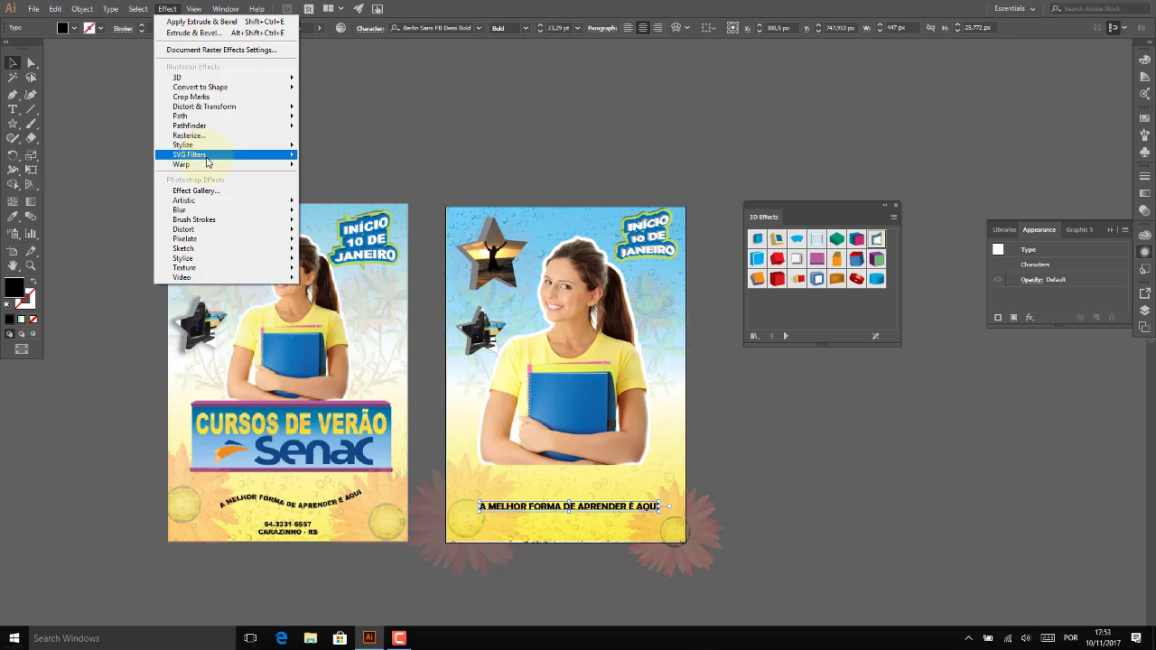
{"action": "mouse_move", "coordinate": [226, 164]}
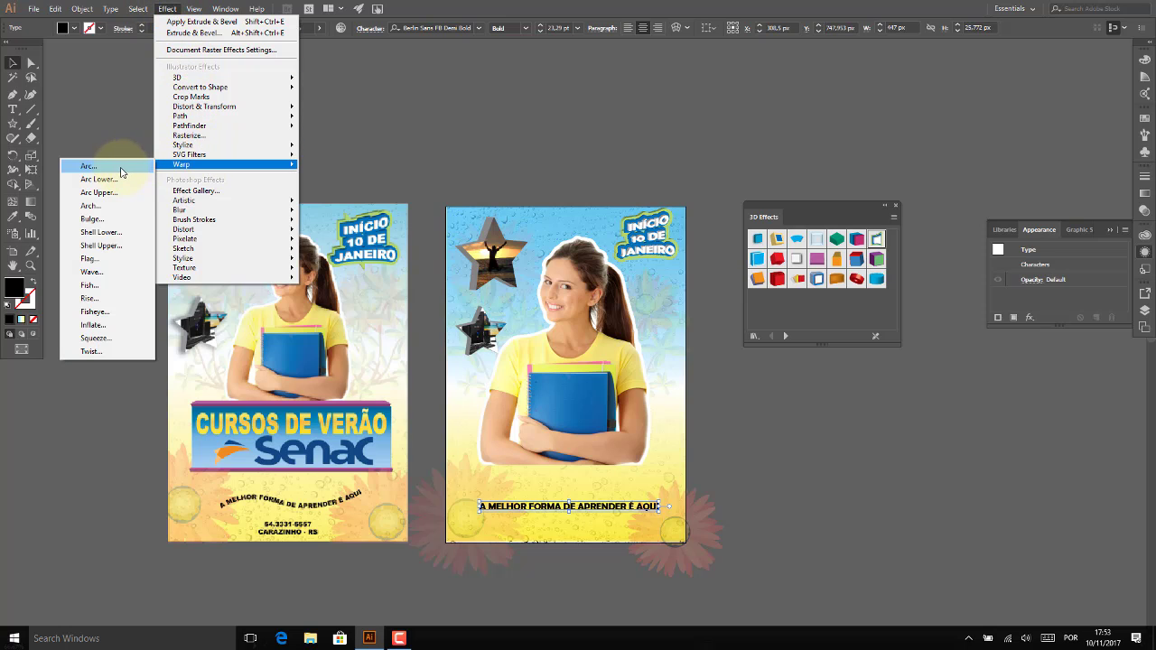
{"action": "left_click", "coordinate": [123, 259]}
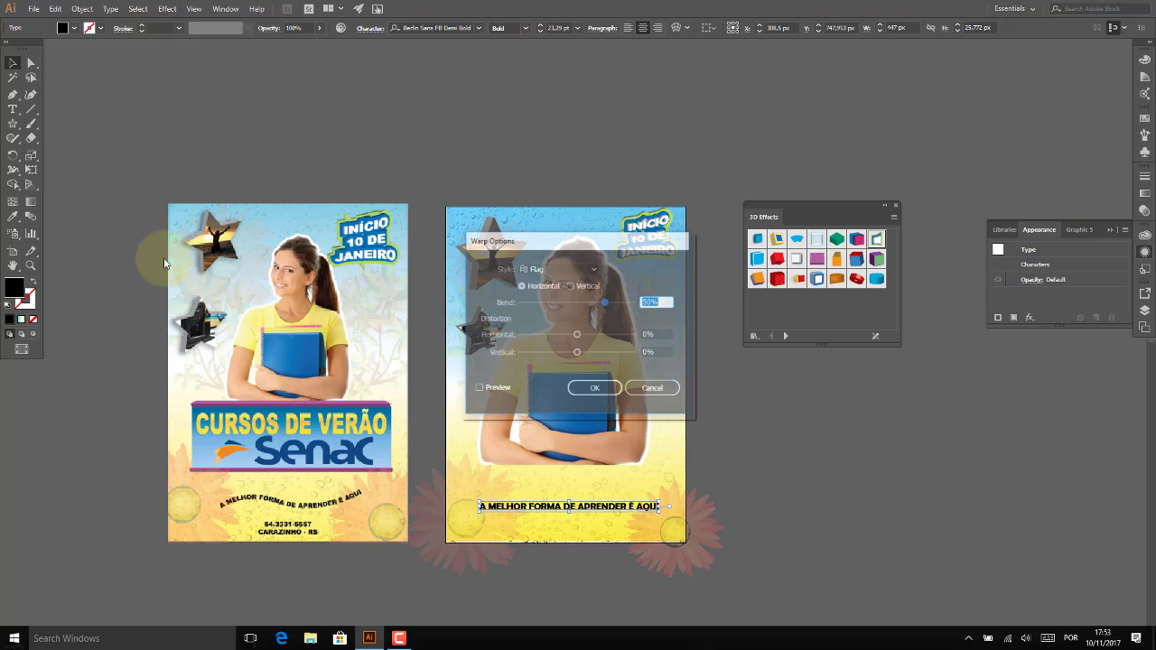
{"action": "left_click", "coordinate": [497, 390]}
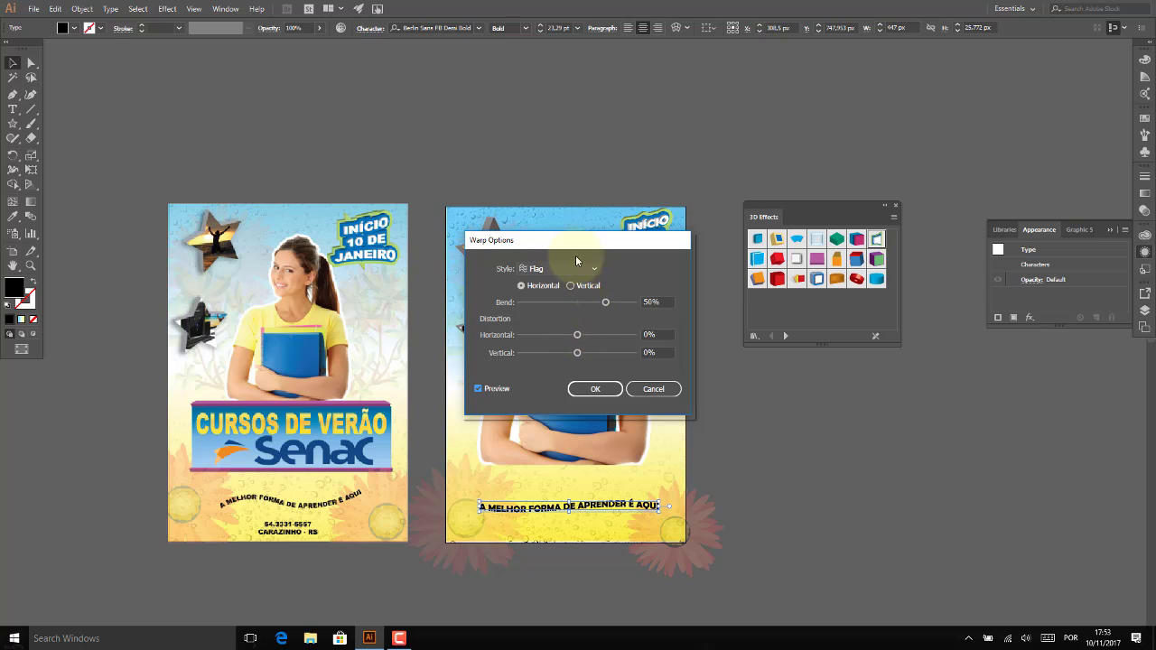
{"action": "mouse_move", "coordinate": [577, 274]}
{"action": "left_mouse_down"}
{"action": "mouse_move", "coordinate": [595, 209]}
{"action": "mouse_move", "coordinate": [640, 236]}
{"action": "mouse_move", "coordinate": [536, 236]}
{"action": "left_mouse_up"}
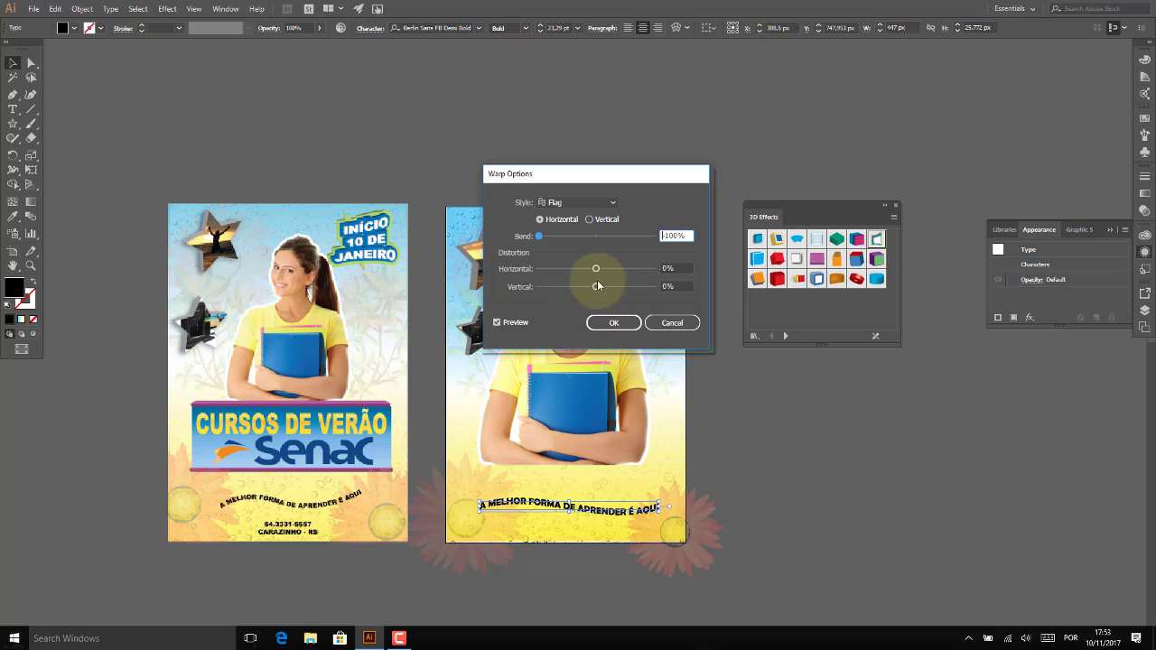
{"action": "mouse_move", "coordinate": [595, 269]}
{"action": "left_mouse_down"}
{"action": "mouse_move", "coordinate": [560, 265]}
{"action": "mouse_move", "coordinate": [636, 270]}
{"action": "mouse_move", "coordinate": [594, 257]}
{"action": "mouse_move", "coordinate": [597, 272]}
{"action": "left_mouse_up"}
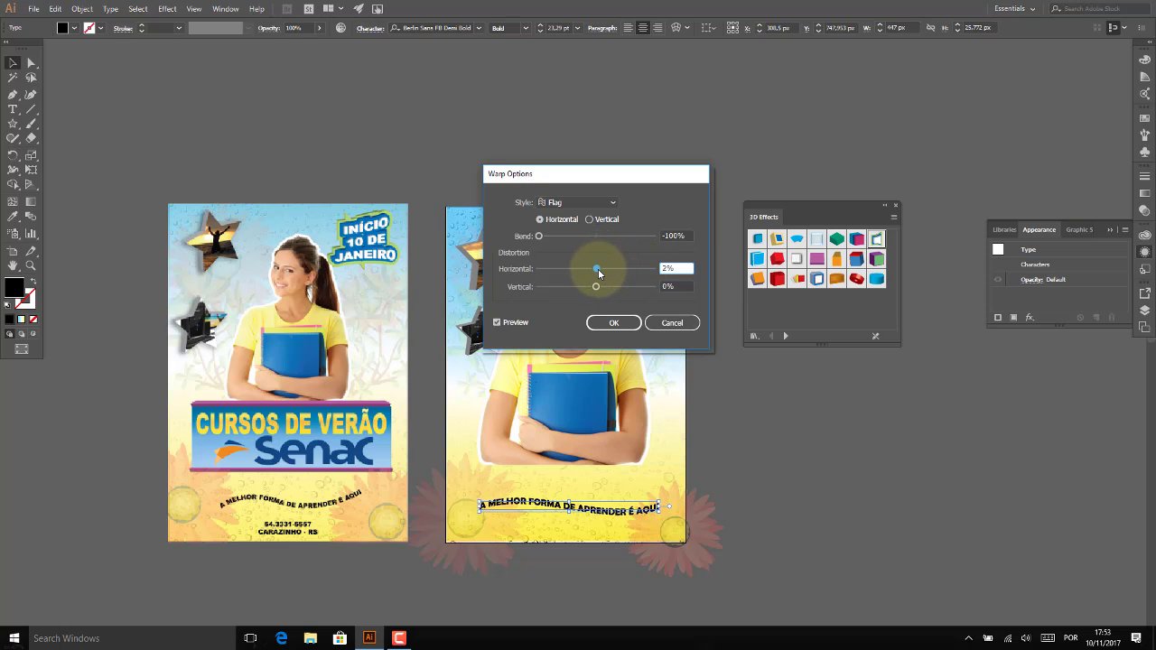
{"action": "left_click", "coordinate": [613, 323]}
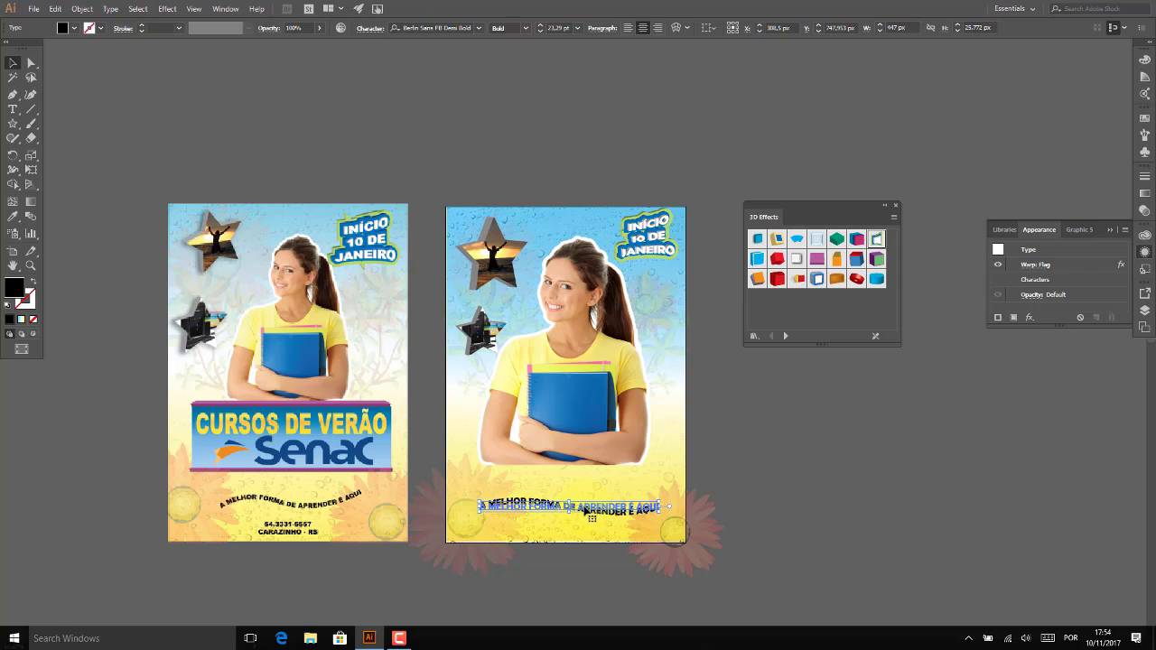
{"action": "left_click_drag", "start_coordinate": [584, 510], "coordinate": [584, 515]}
Scale the student photo down and move it into the poster's upper middle, then deselect.
{"action": "left_click", "coordinate": [579, 398]}
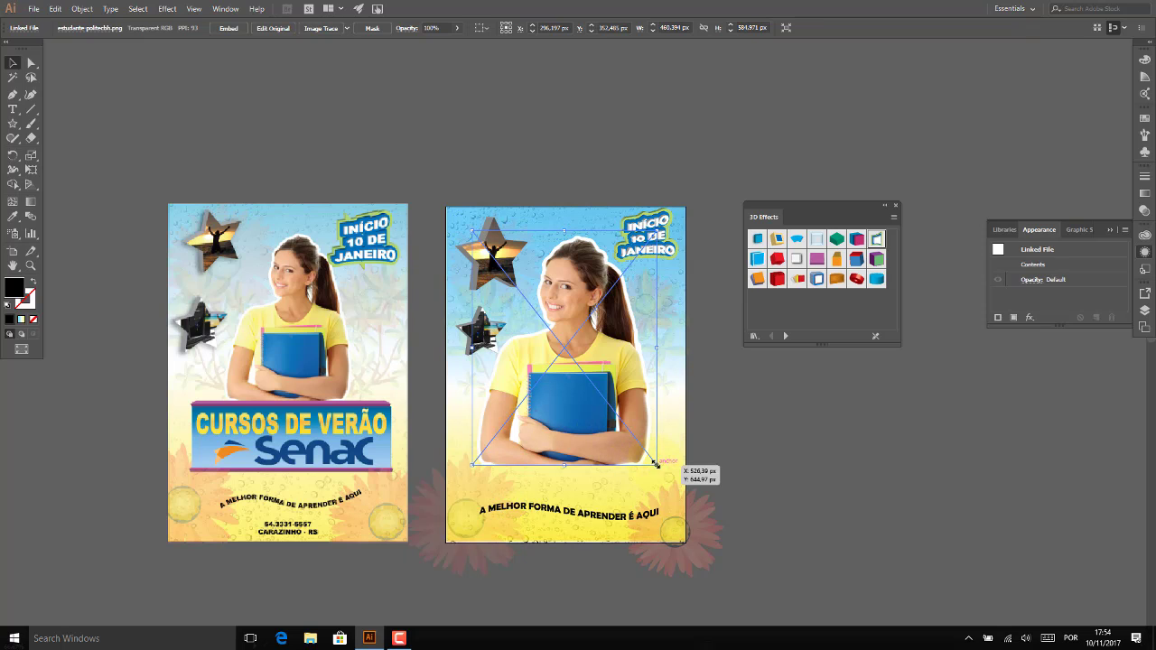
{"action": "left_click_drag", "start_coordinate": [655, 463], "coordinate": [614, 409]}
{"action": "mouse_move", "coordinate": [541, 334]}
{"action": "left_mouse_down"}
{"action": "mouse_move", "coordinate": [330, 342]}
{"action": "mouse_move", "coordinate": [313, 330]}
{"action": "mouse_move", "coordinate": [603, 327]}
{"action": "left_mouse_up"}
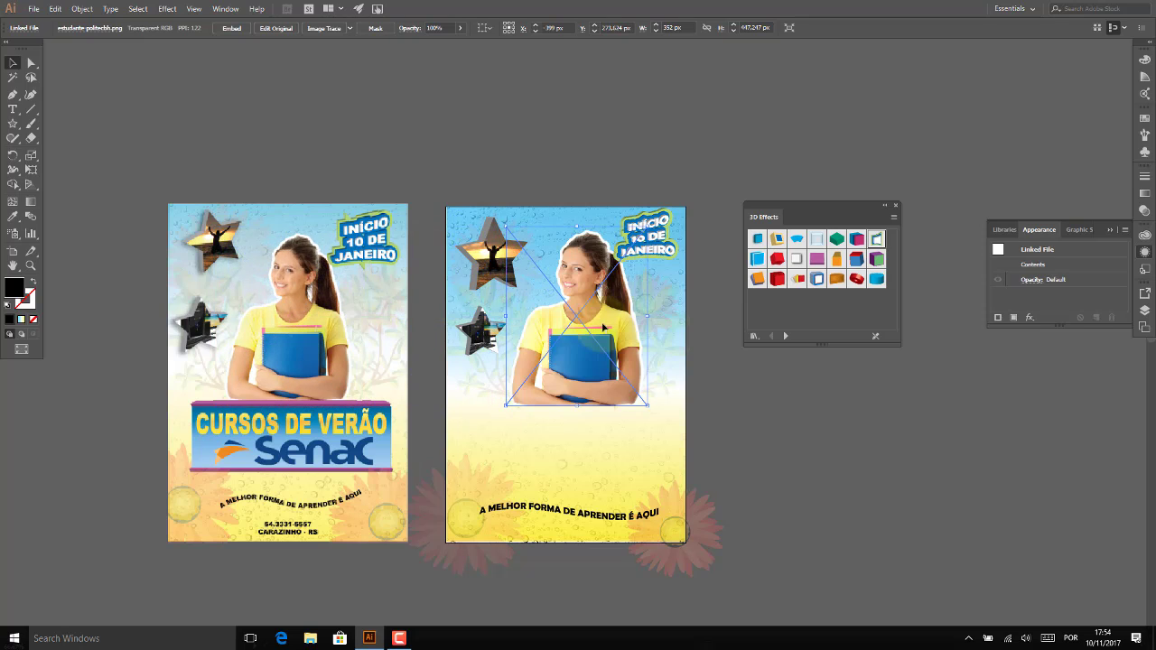
{"action": "key", "text": "ctrl+shift+a"}
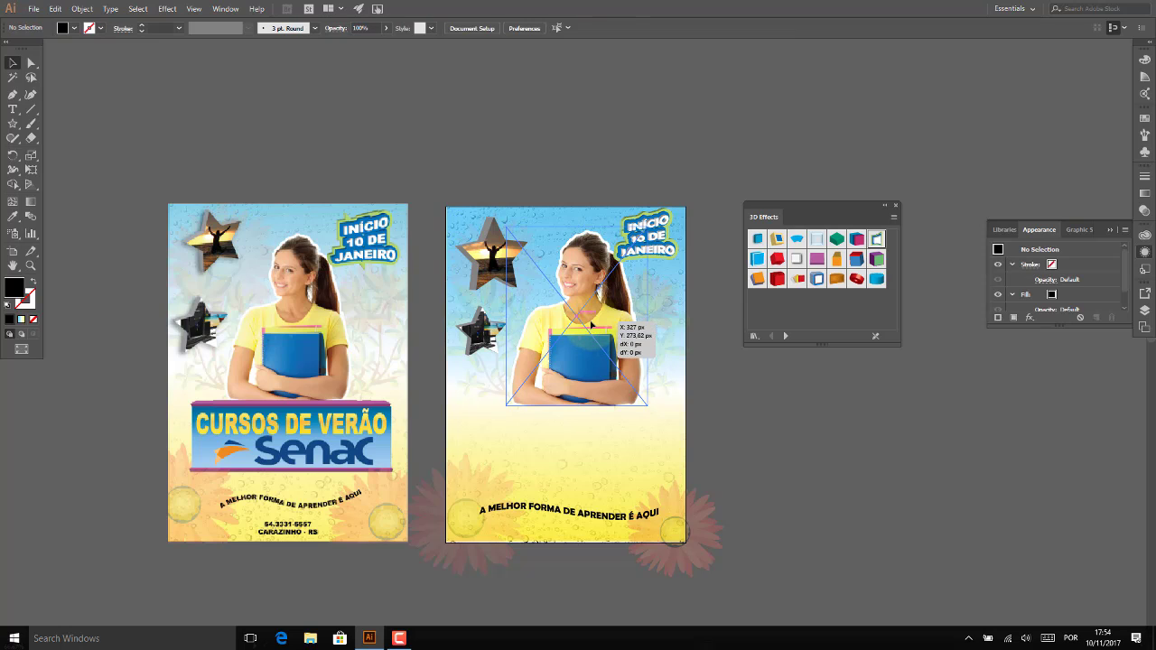
{"action": "left_click", "coordinate": [745, 403]}
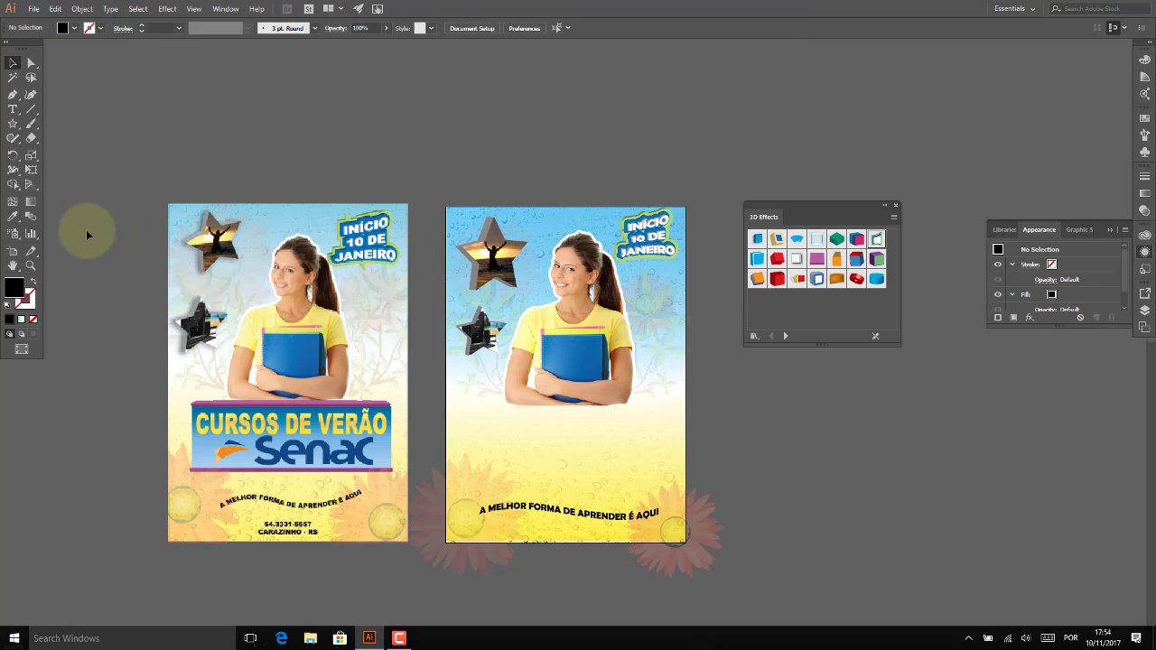
Draw a wide rectangle and move it onto the second poster below the student photo.
{"action": "left_click", "coordinate": [12, 125]}
{"action": "left_click", "coordinate": [54, 121]}
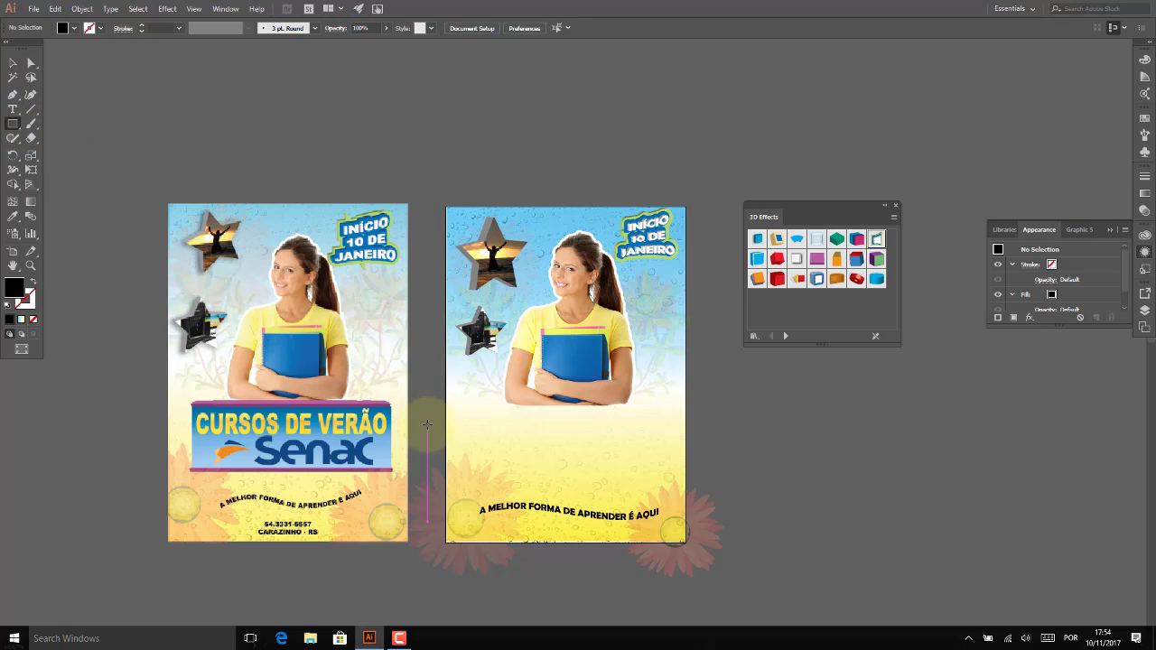
{"action": "left_click_drag", "start_coordinate": [190, 400], "coordinate": [390, 468]}
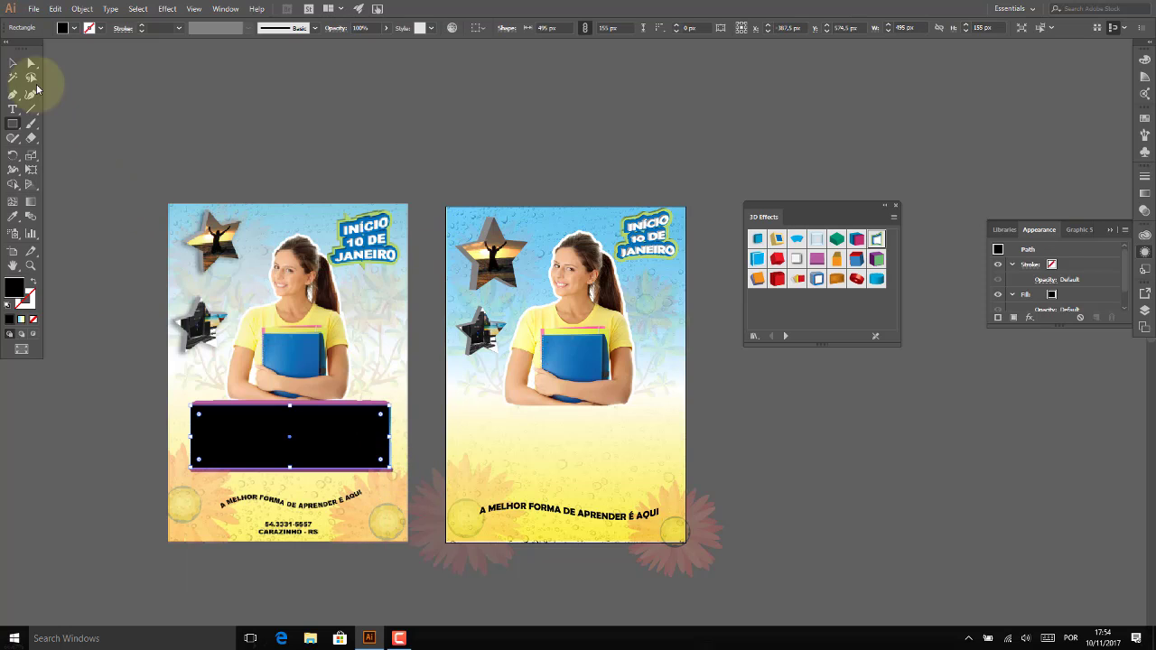
{"action": "left_click", "coordinate": [15, 65]}
{"action": "left_click_drag", "start_coordinate": [348, 436], "coordinate": [630, 436]}
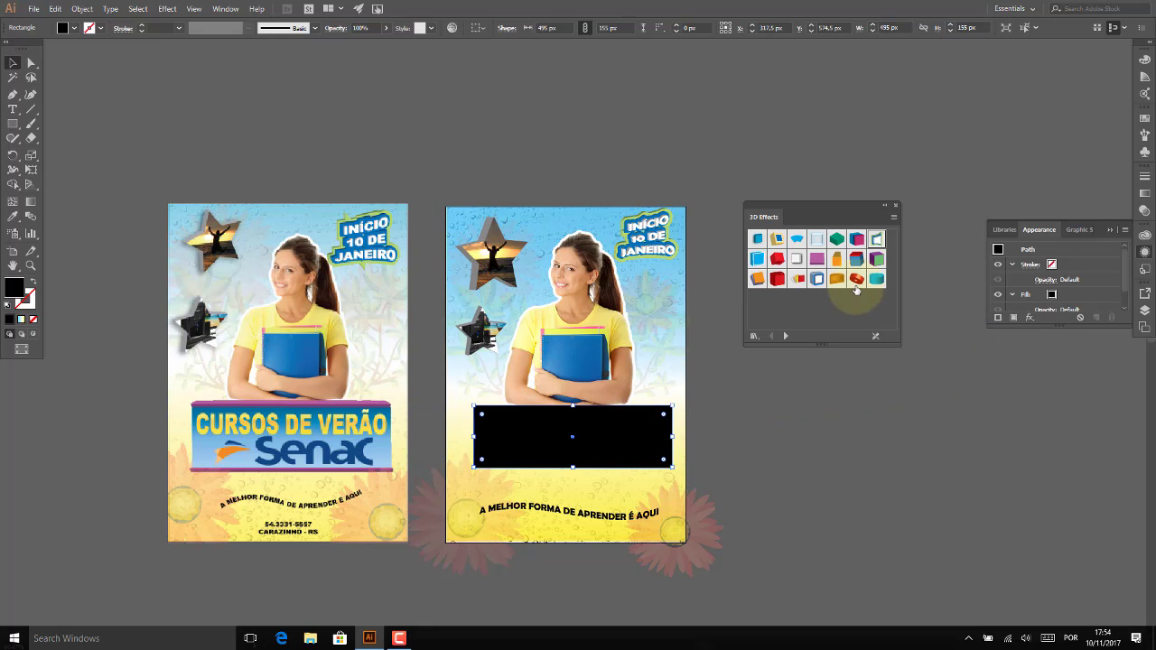
Fill the rectangle with the Sky gradient preset at a 90° angle.
{"action": "left_click", "coordinate": [1144, 192]}
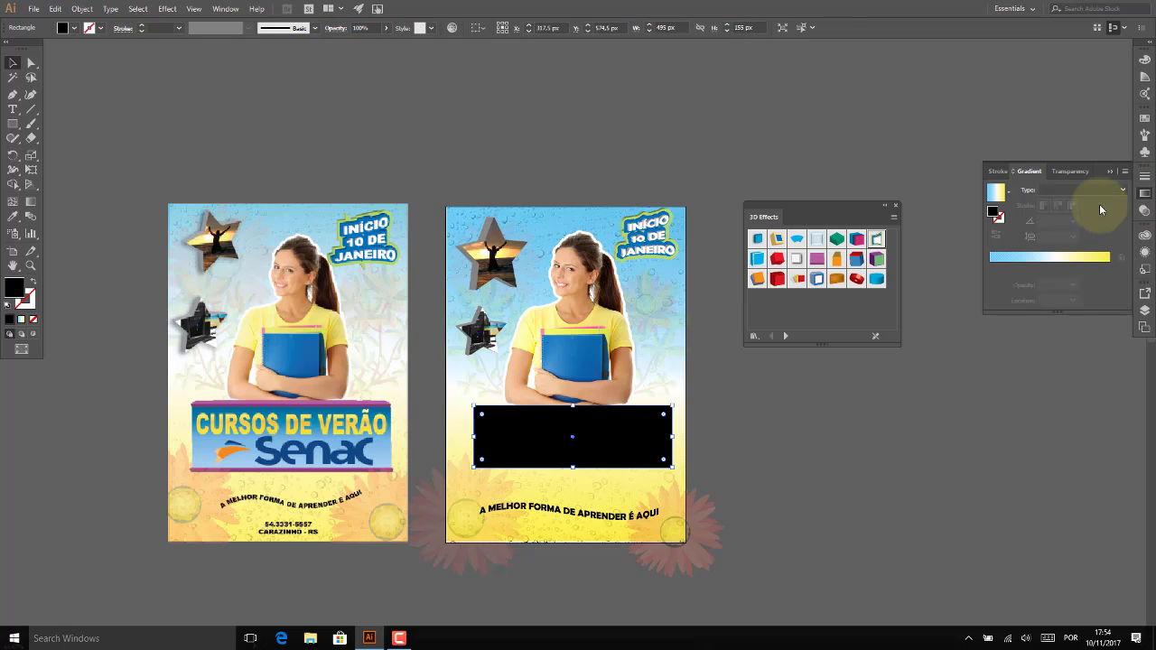
{"action": "left_click", "coordinate": [1006, 194]}
{"action": "left_click", "coordinate": [941, 217]}
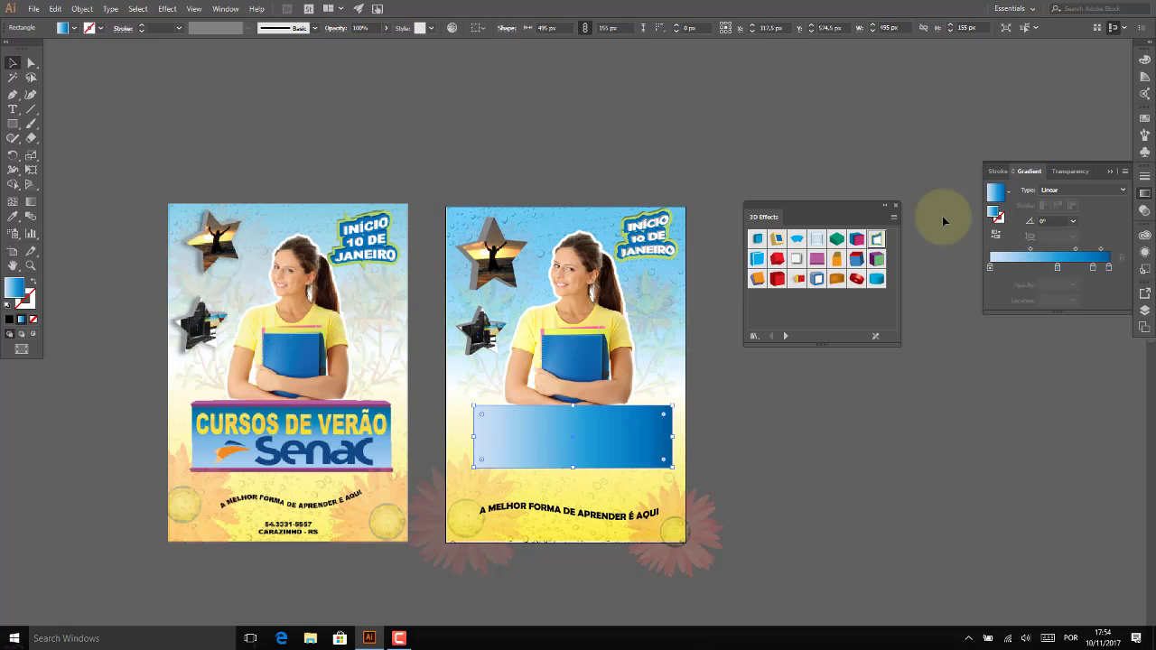
{"action": "left_click", "coordinate": [1072, 221]}
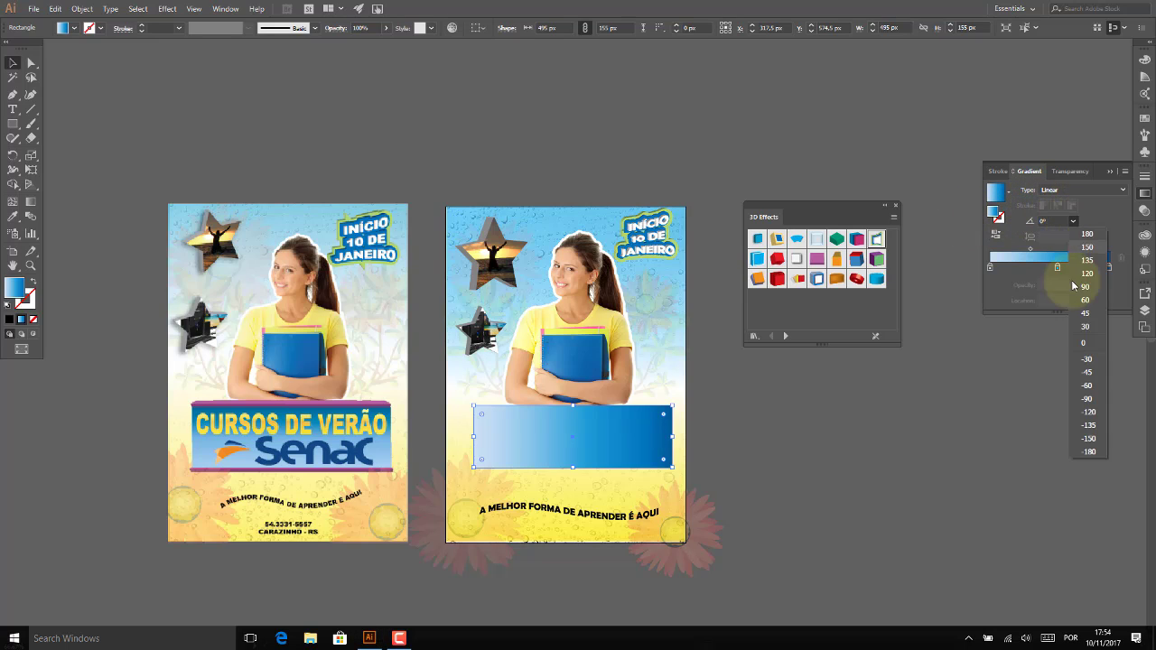
{"action": "left_click", "coordinate": [1097, 287]}
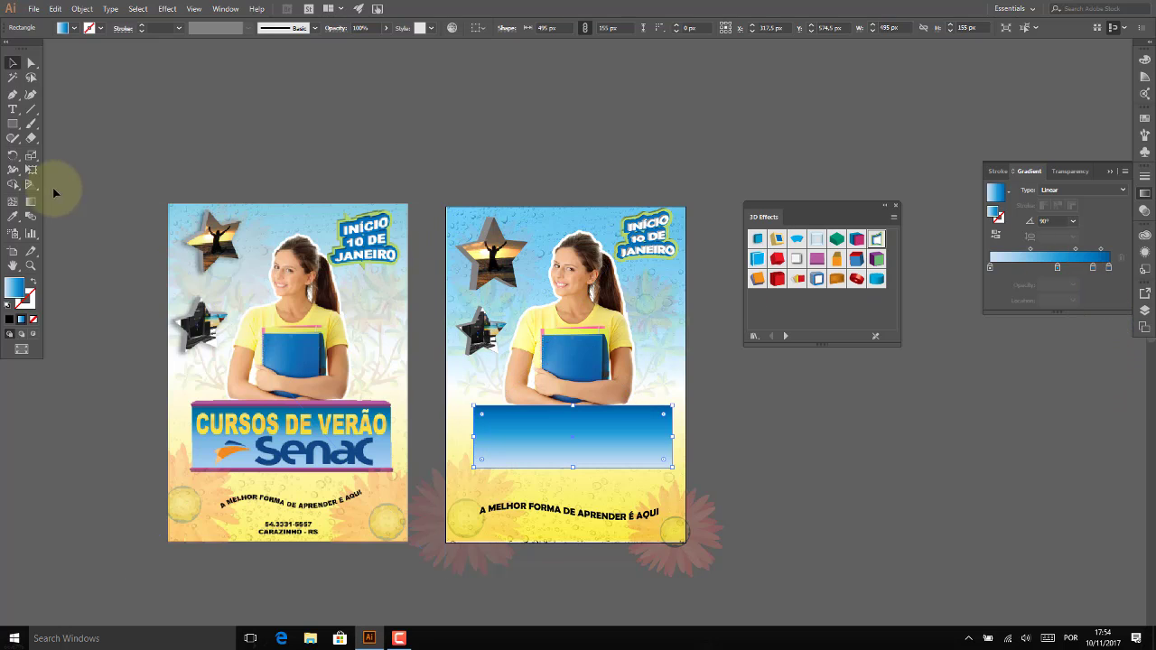
{"action": "left_click", "coordinate": [30, 201]}
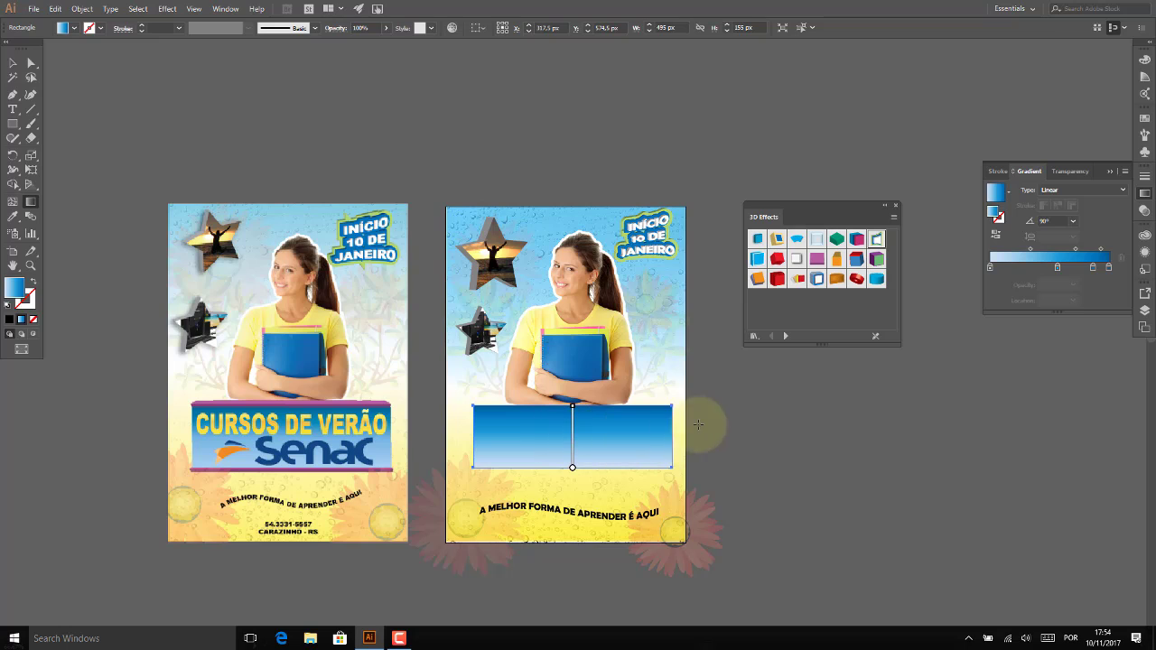
{"action": "left_click", "coordinate": [13, 63]}
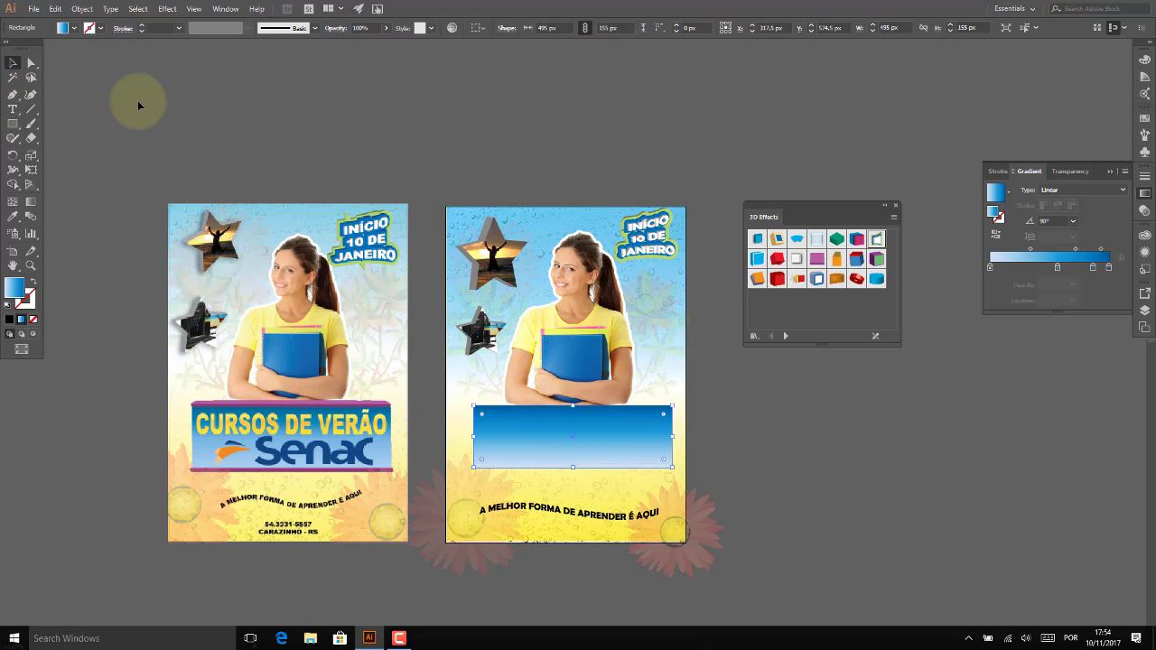
{"action": "left_click", "coordinate": [137, 102]}
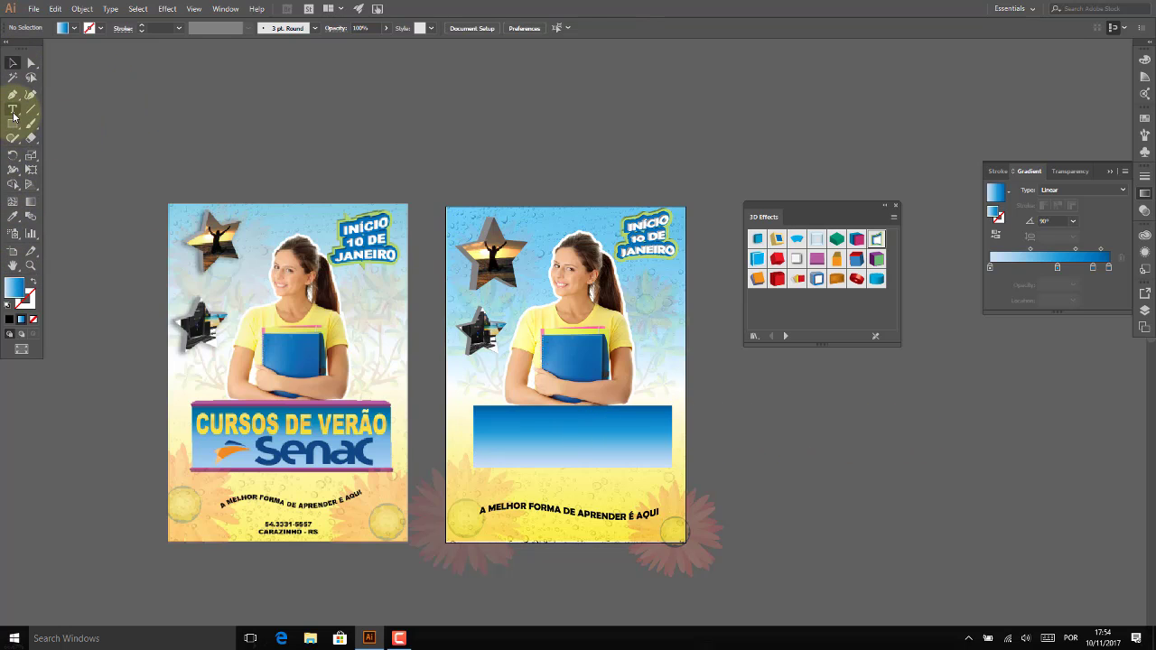
Add the text 'CURSOS DE VERÃO' inside the blue rectangle and enlarge it.
{"action": "left_click", "coordinate": [12, 109]}
{"action": "left_click", "coordinate": [488, 424]}
{"action": "type", "text": "CURSOS DE VERÃO"}
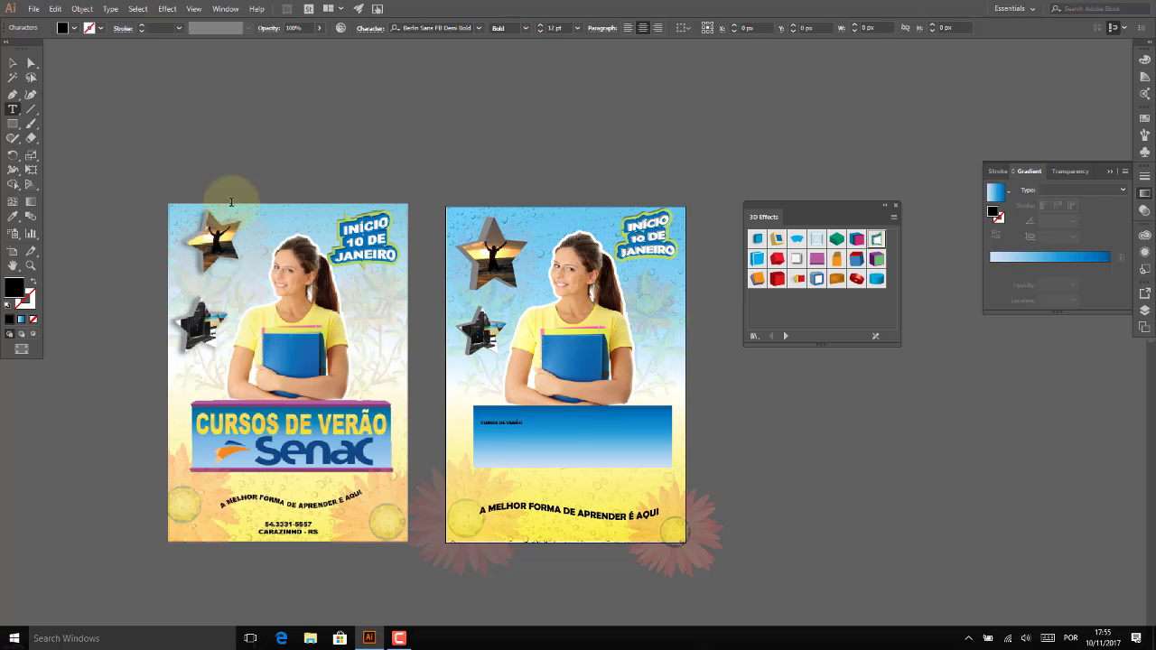
{"action": "left_click", "coordinate": [13, 62]}
{"action": "left_click", "coordinate": [504, 423]}
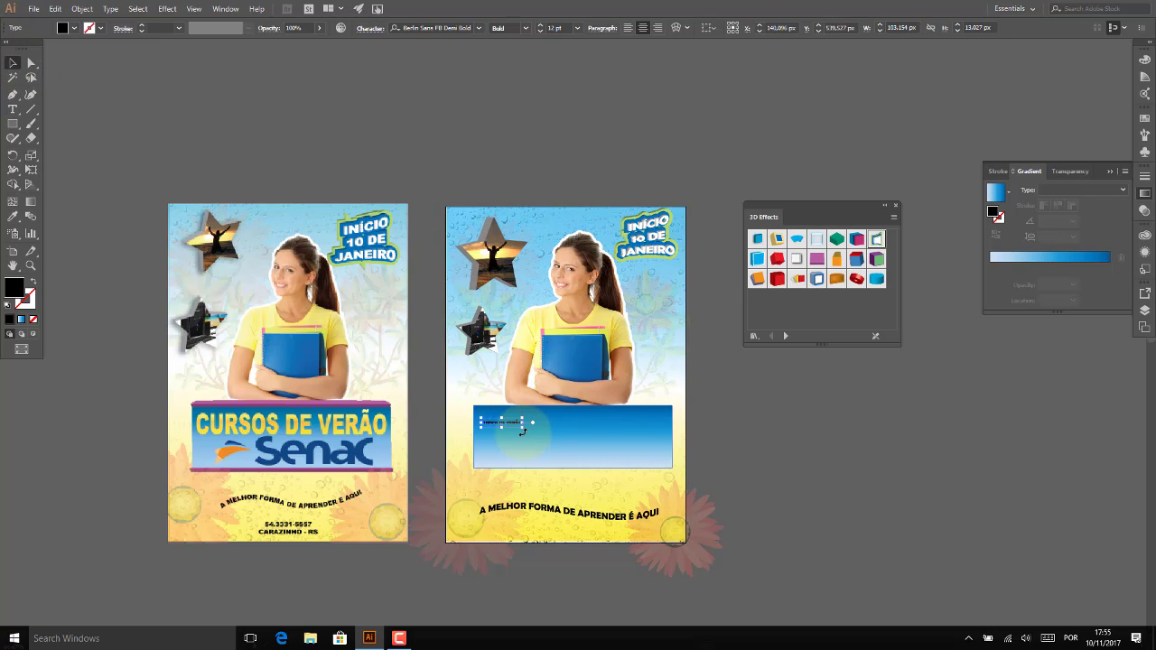
{"action": "mouse_move", "coordinate": [524, 426]}
{"action": "left_mouse_down"}
{"action": "mouse_move", "coordinate": [643, 451]}
{"action": "mouse_move", "coordinate": [635, 427]}
{"action": "left_mouse_up"}
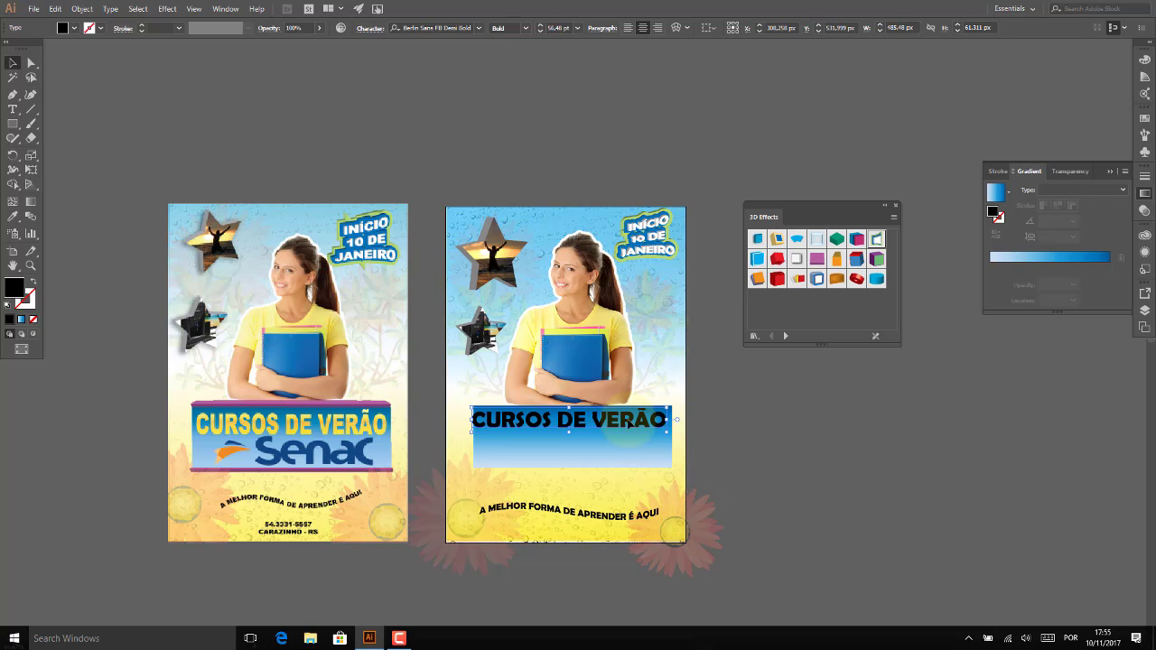
Set the heading in Bauhaus 93, enlarge it further, and convert it to outlines.
{"action": "left_click", "coordinate": [479, 28]}
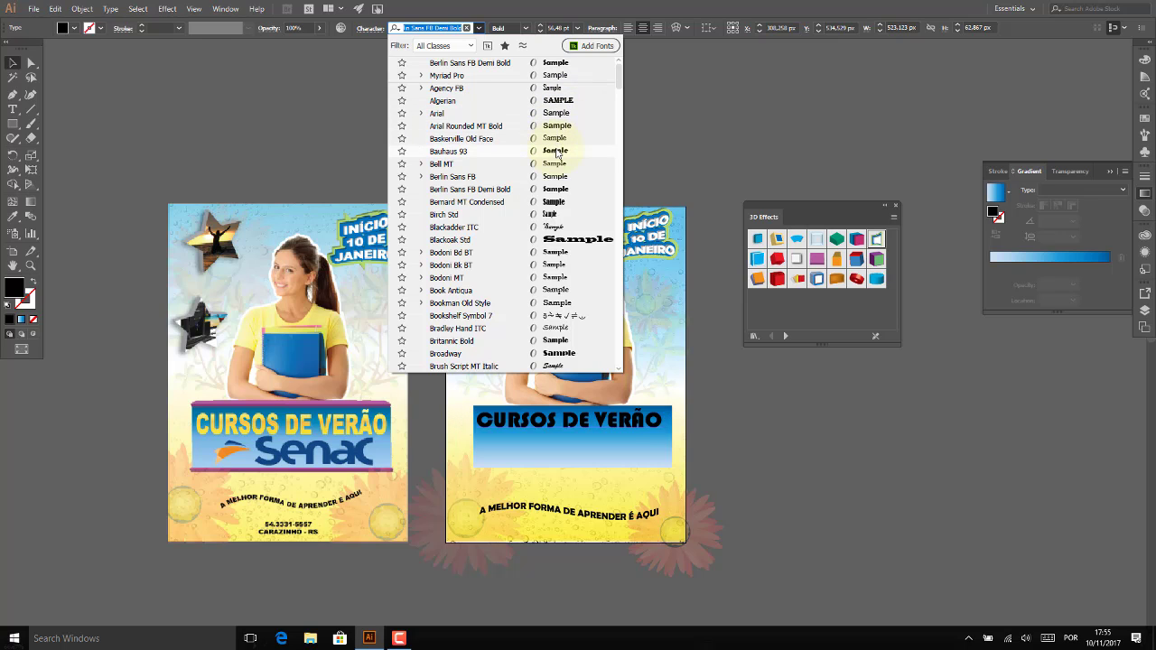
{"action": "left_click", "coordinate": [555, 152]}
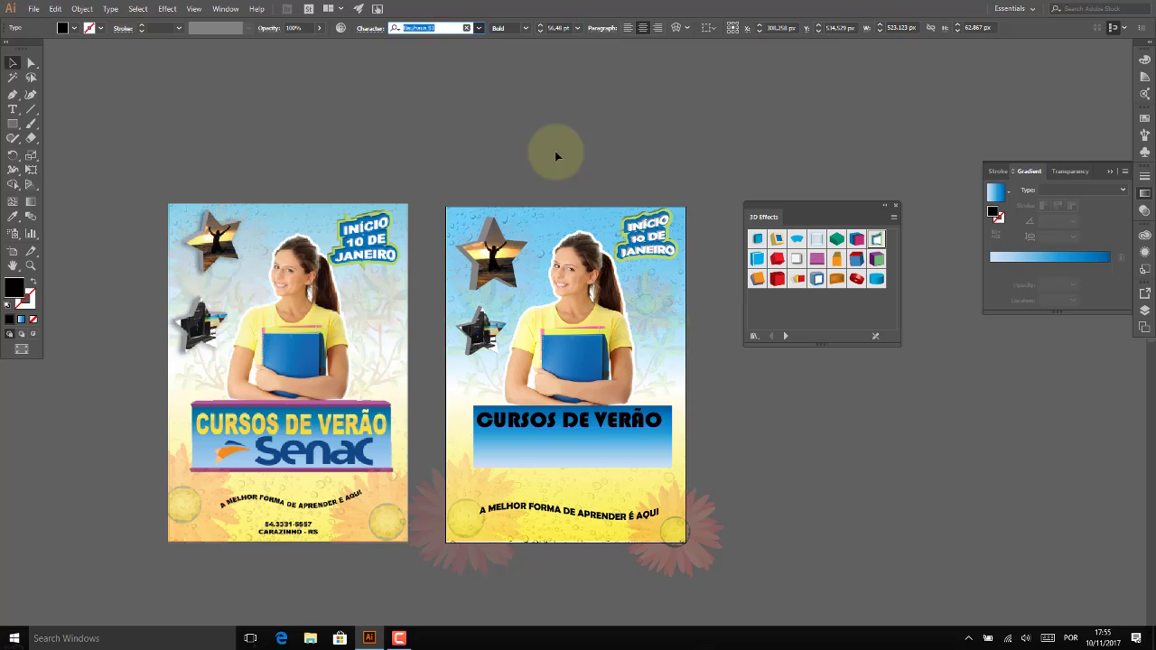
{"action": "left_click_drag", "start_coordinate": [579, 425], "coordinate": [583, 431]}
{"action": "right_click", "coordinate": [579, 430]}
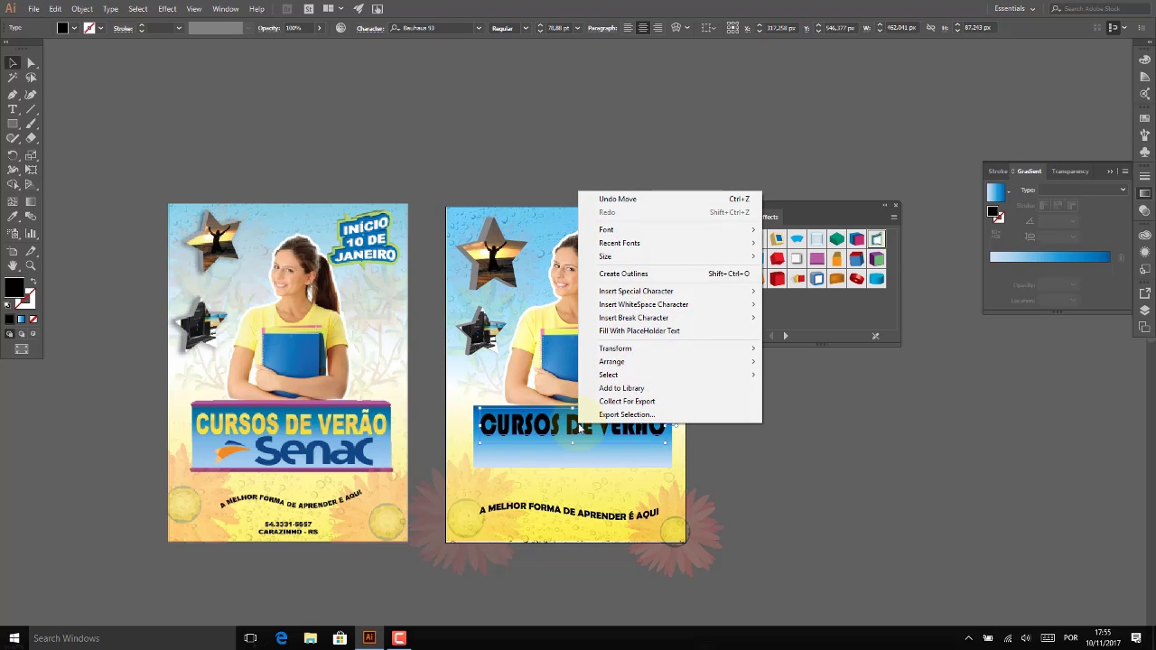
{"action": "left_click", "coordinate": [619, 273]}
Fill the outlined heading with the Summer gradient preset, switched to Linear type.
{"action": "left_click", "coordinate": [698, 433]}
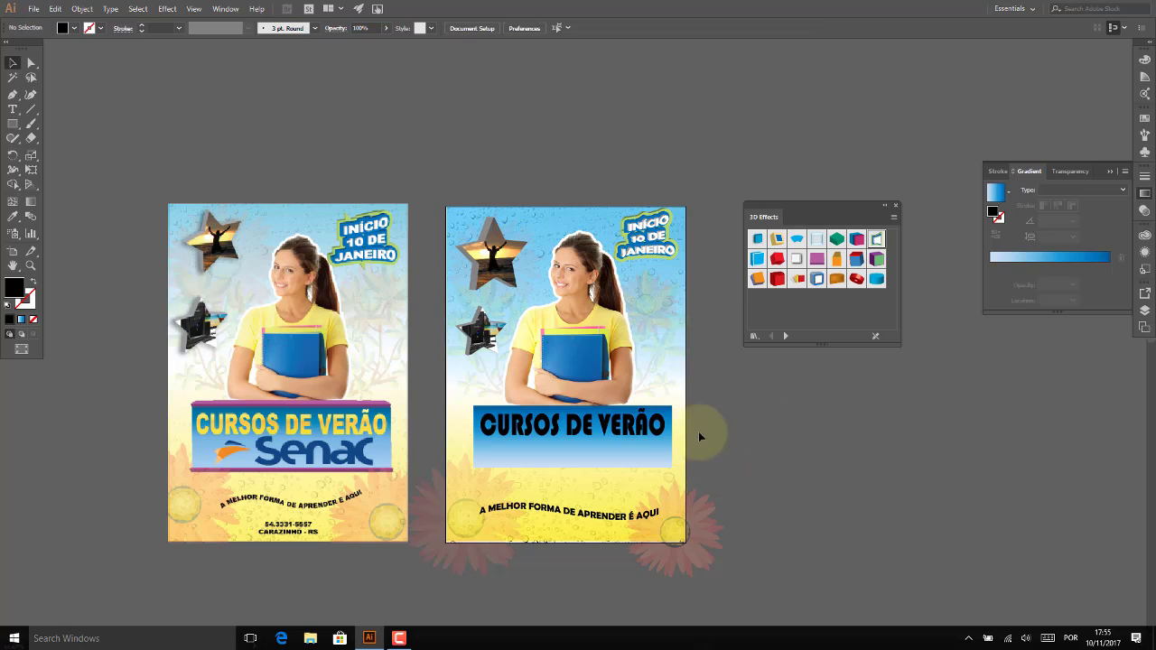
{"action": "left_click", "coordinate": [643, 433]}
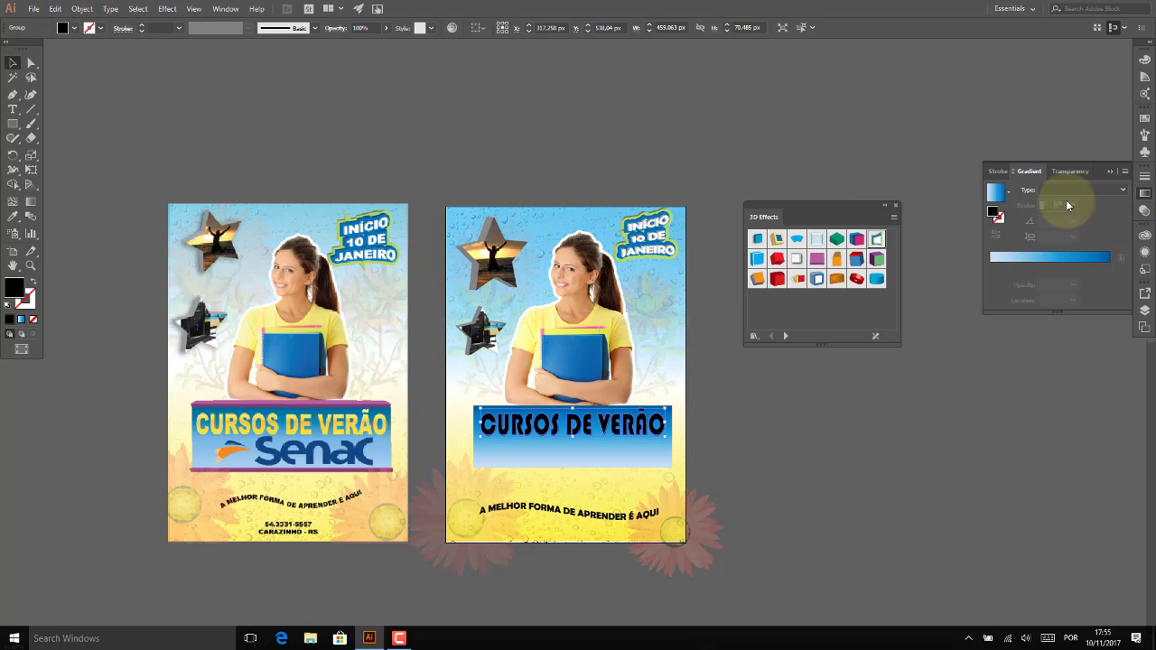
{"action": "left_click", "coordinate": [1008, 191]}
{"action": "left_click", "coordinate": [935, 242]}
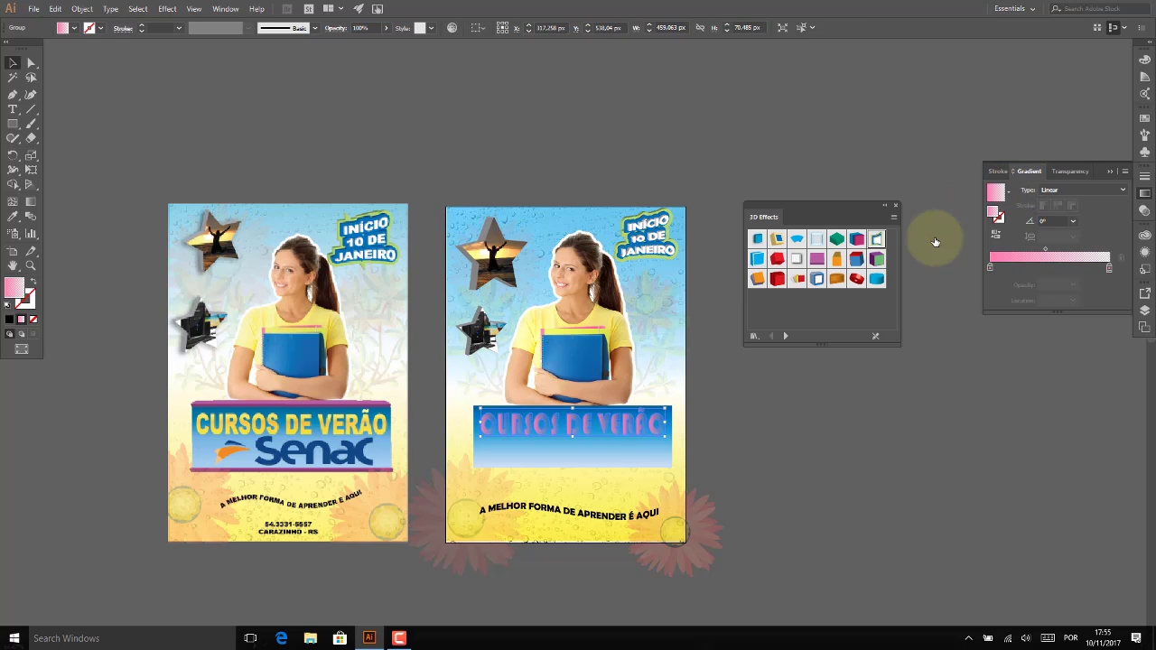
{"action": "left_click", "coordinate": [1007, 192]}
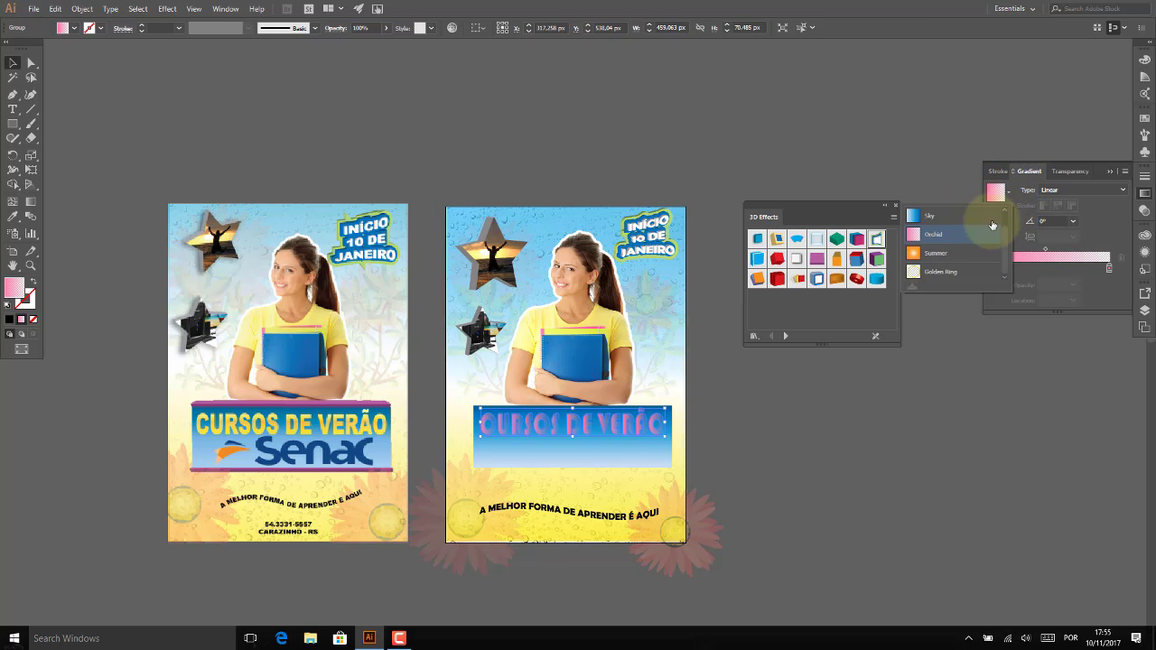
{"action": "left_click", "coordinate": [945, 256]}
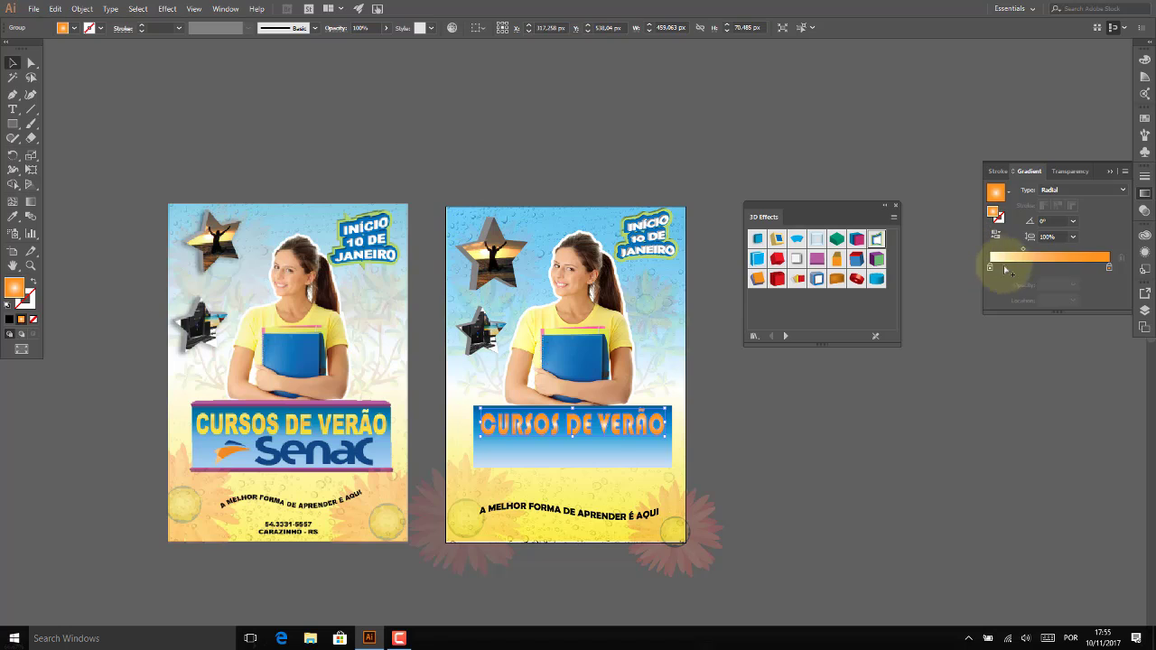
{"action": "left_click", "coordinate": [1102, 193]}
{"action": "left_click", "coordinate": [1097, 179]}
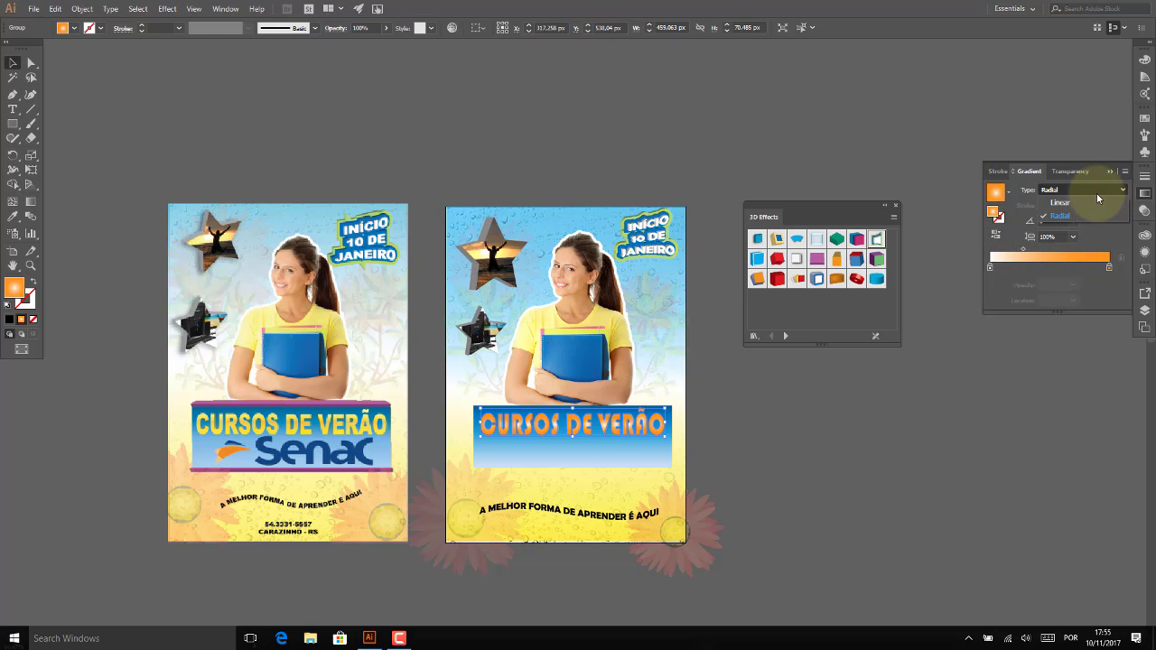
Make the gradient's left stop bright yellow.
{"action": "left_click", "coordinate": [991, 269]}
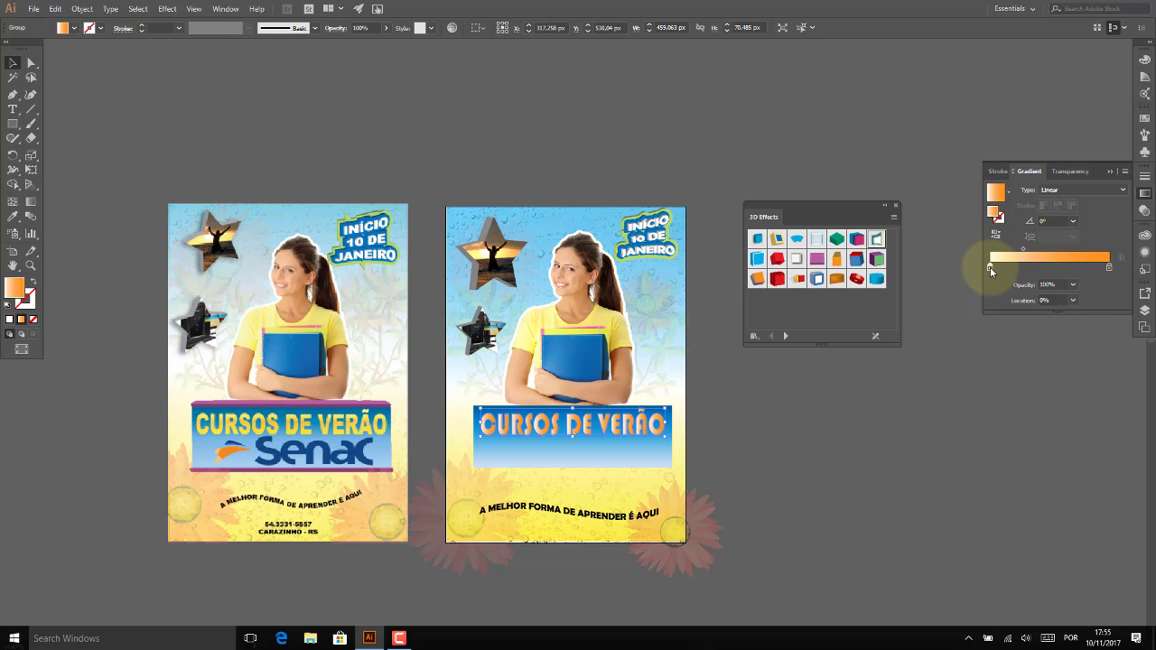
{"action": "double_click", "coordinate": [991, 270]}
{"action": "left_click", "coordinate": [997, 385]}
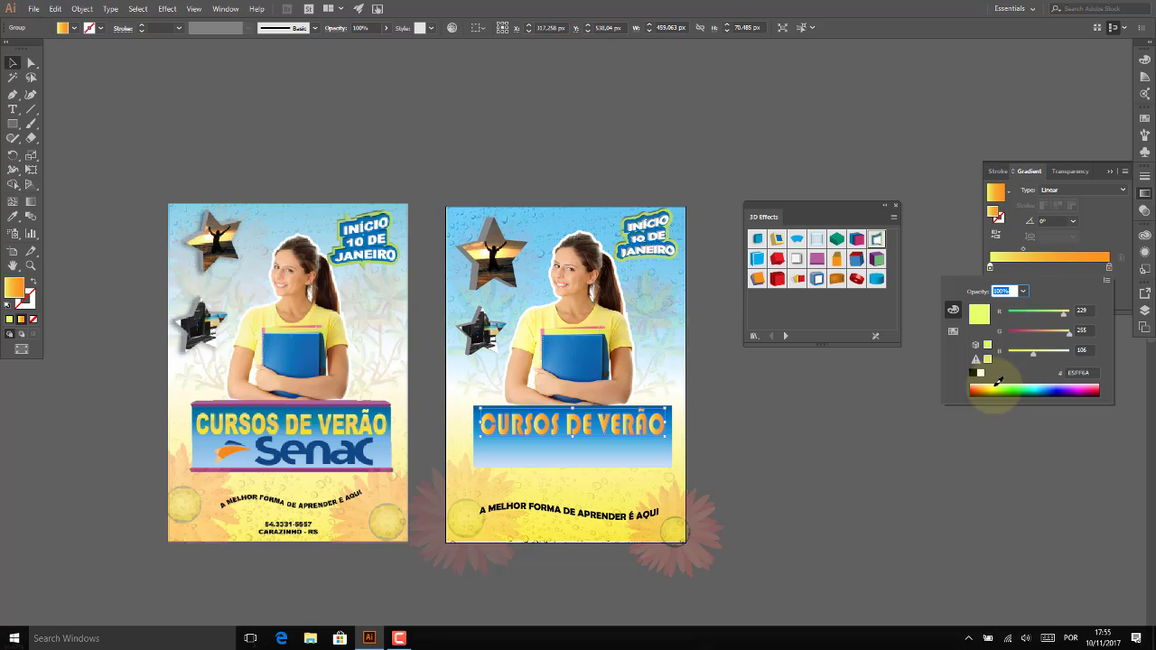
{"action": "left_click", "coordinate": [975, 245]}
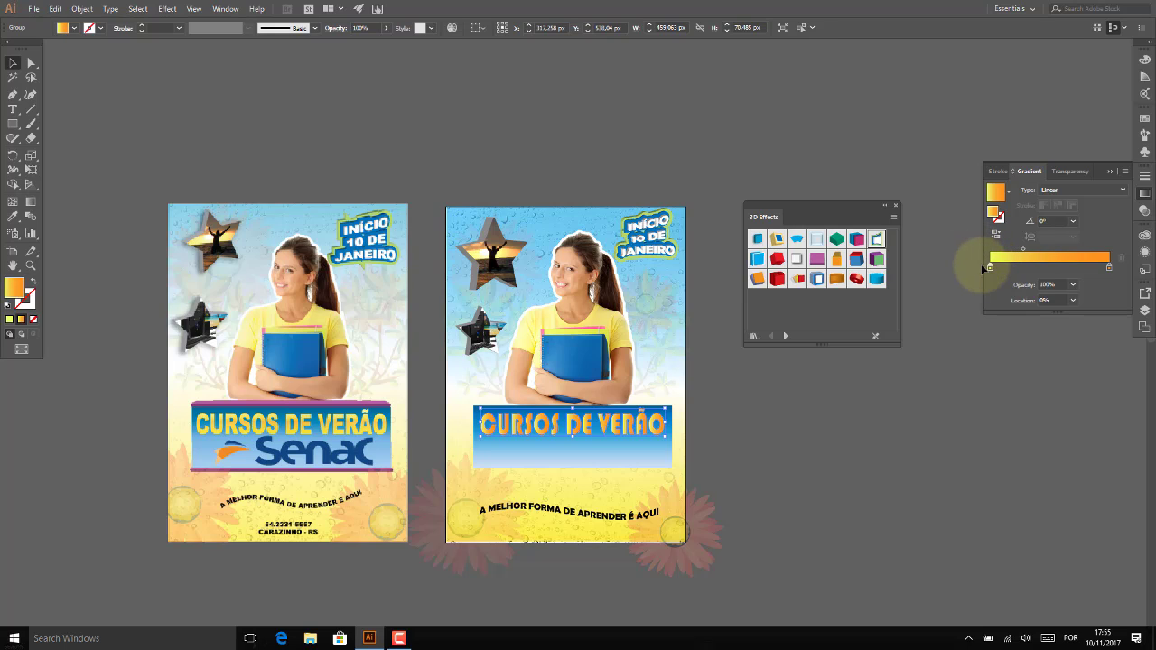
{"action": "double_click", "coordinate": [990, 269]}
{"action": "left_click", "coordinate": [991, 269]}
{"action": "double_click", "coordinate": [990, 269]}
{"action": "left_click", "coordinate": [952, 330]}
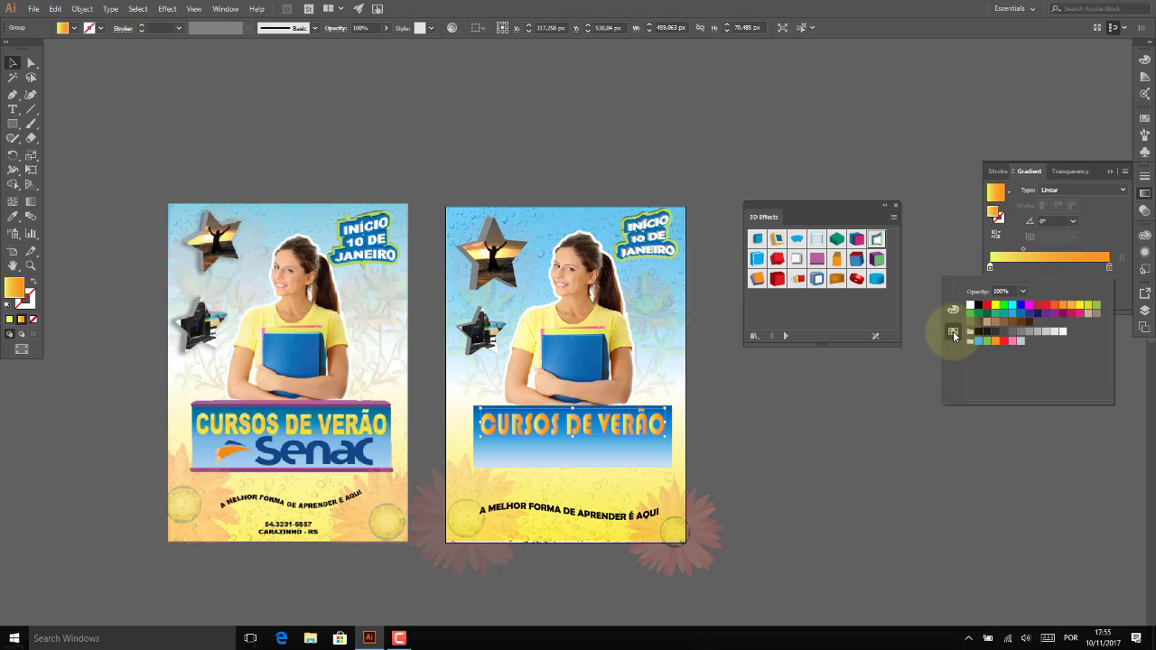
{"action": "left_click", "coordinate": [999, 307]}
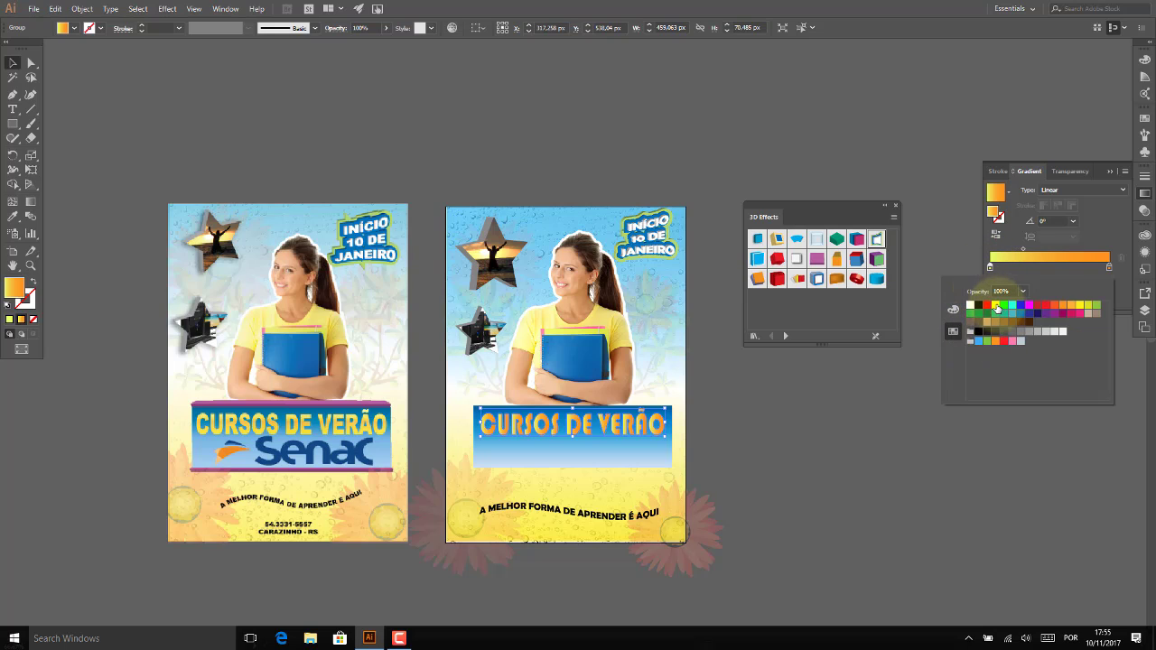
Add an orange-red middle stop and make the right stop bright yellow.
{"action": "left_click", "coordinate": [1051, 267]}
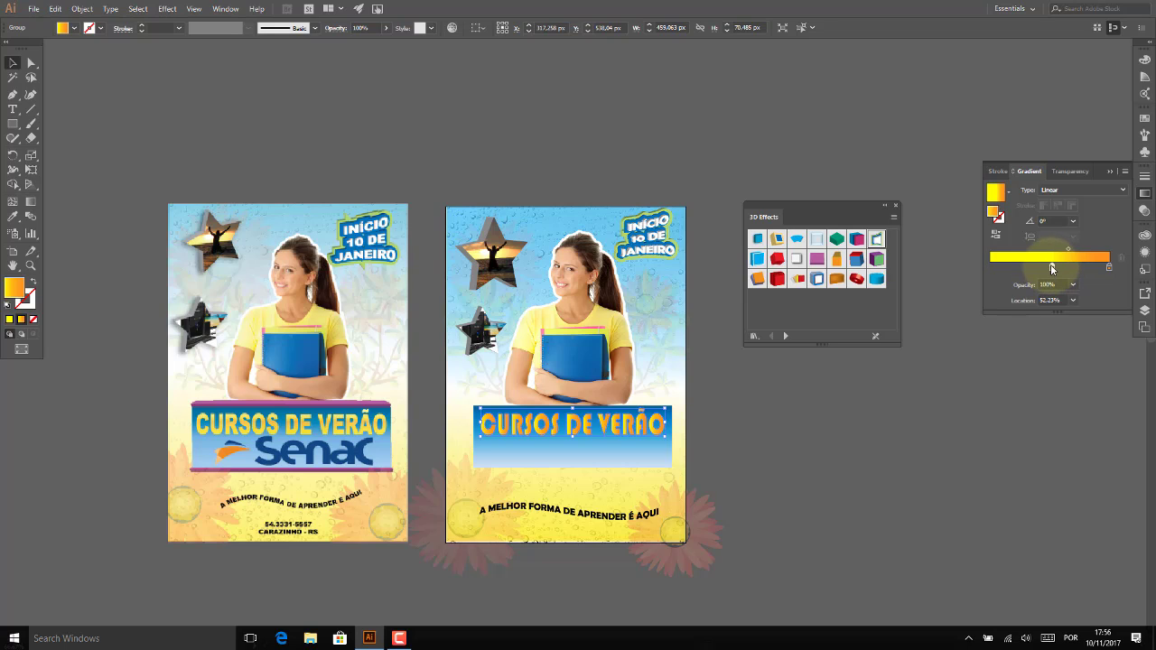
{"action": "left_click_drag", "start_coordinate": [1050, 267], "coordinate": [1047, 291]}
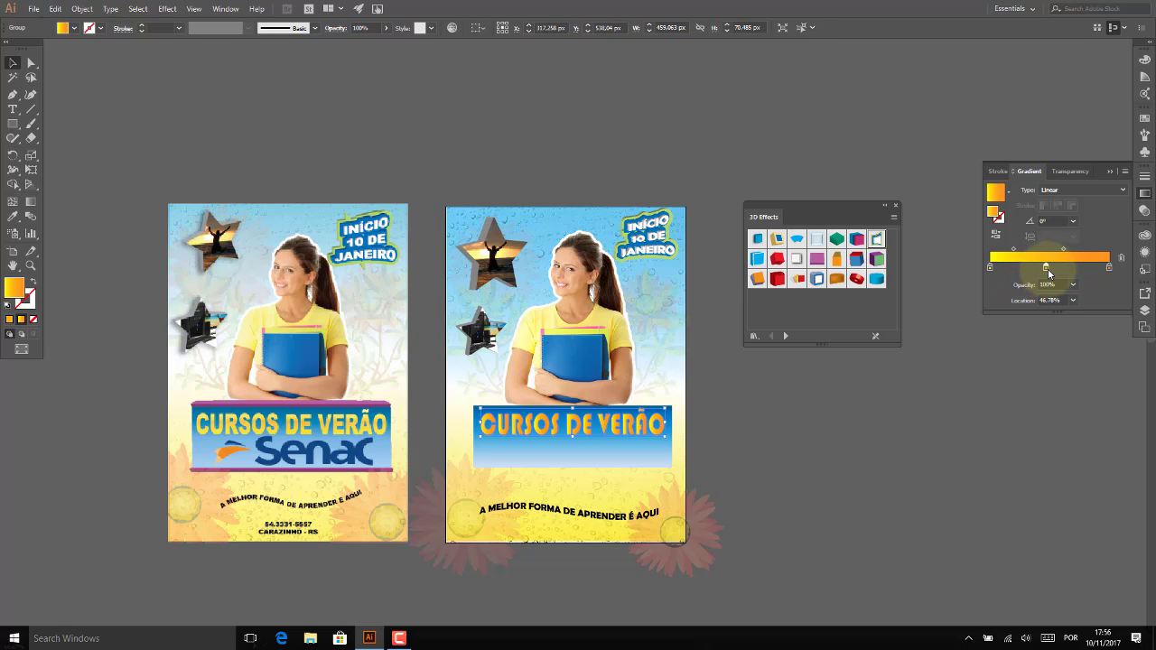
{"action": "double_click", "coordinate": [1045, 268]}
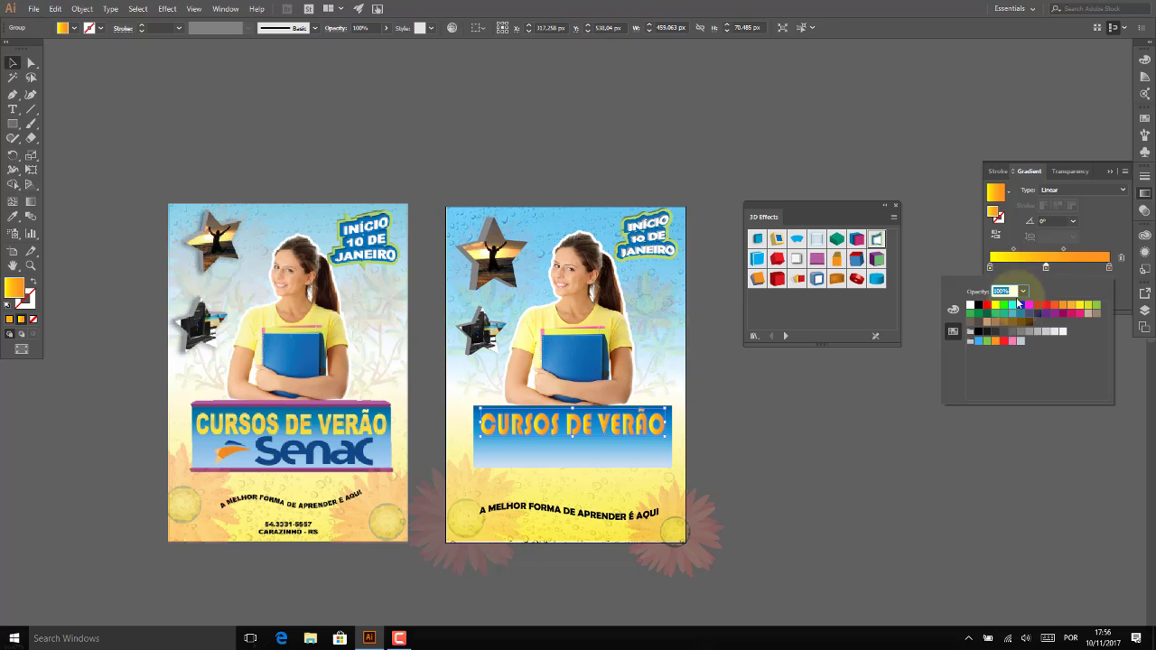
{"action": "left_click", "coordinate": [1055, 305]}
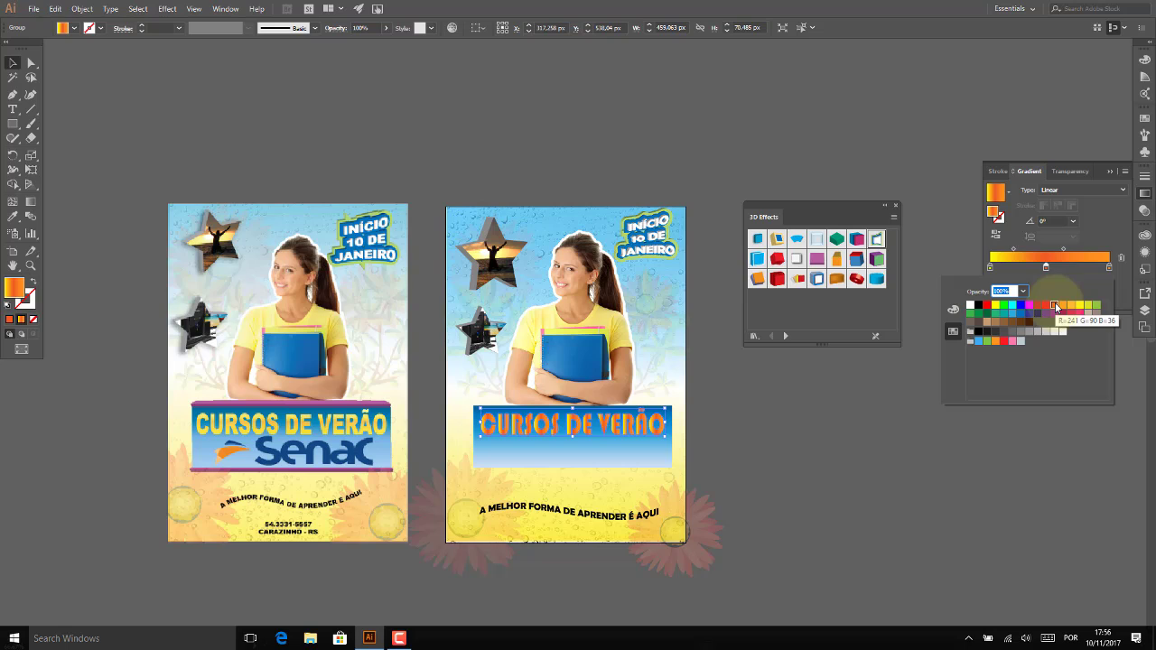
{"action": "left_click", "coordinate": [1113, 270]}
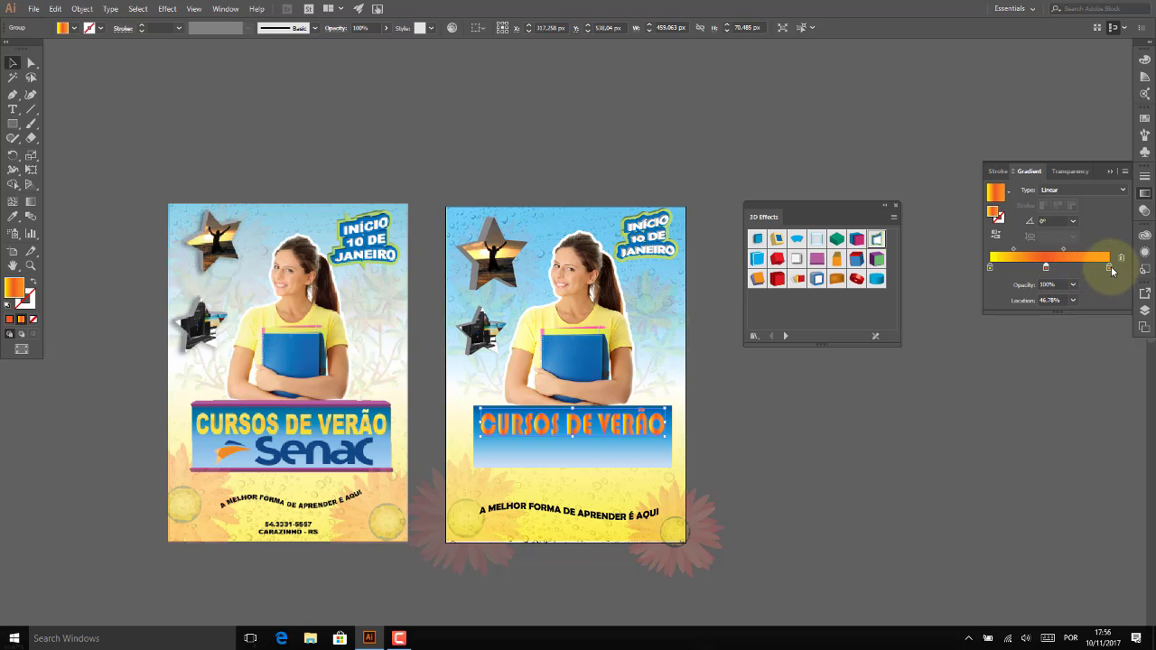
{"action": "double_click", "coordinate": [1109, 268]}
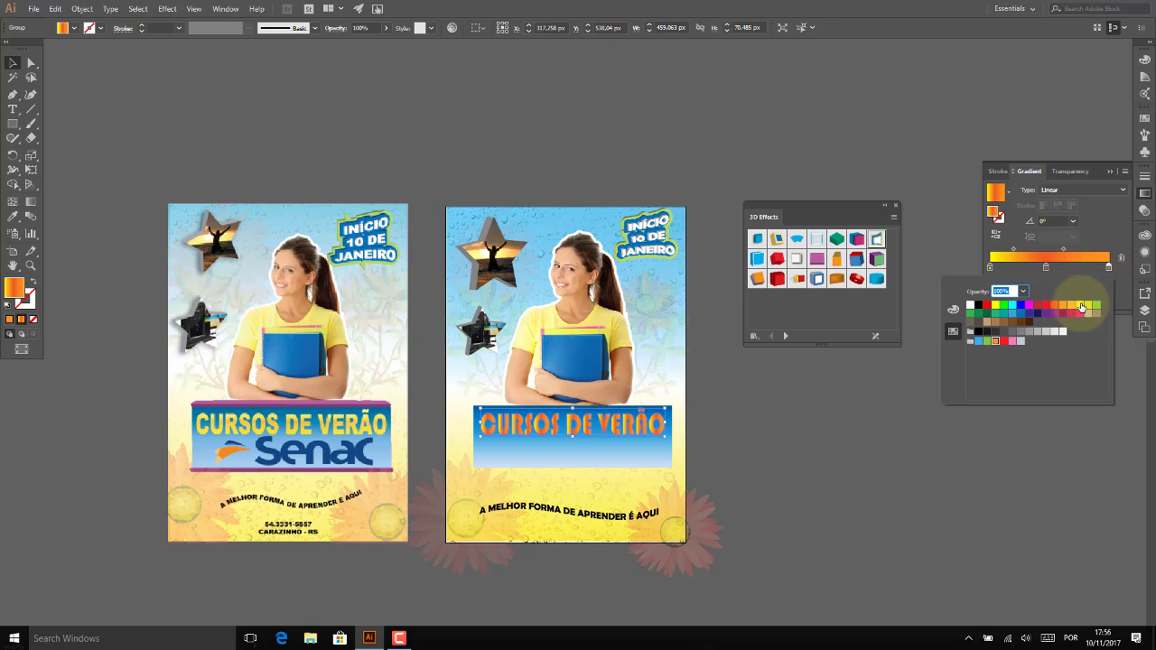
{"action": "left_click", "coordinate": [994, 304]}
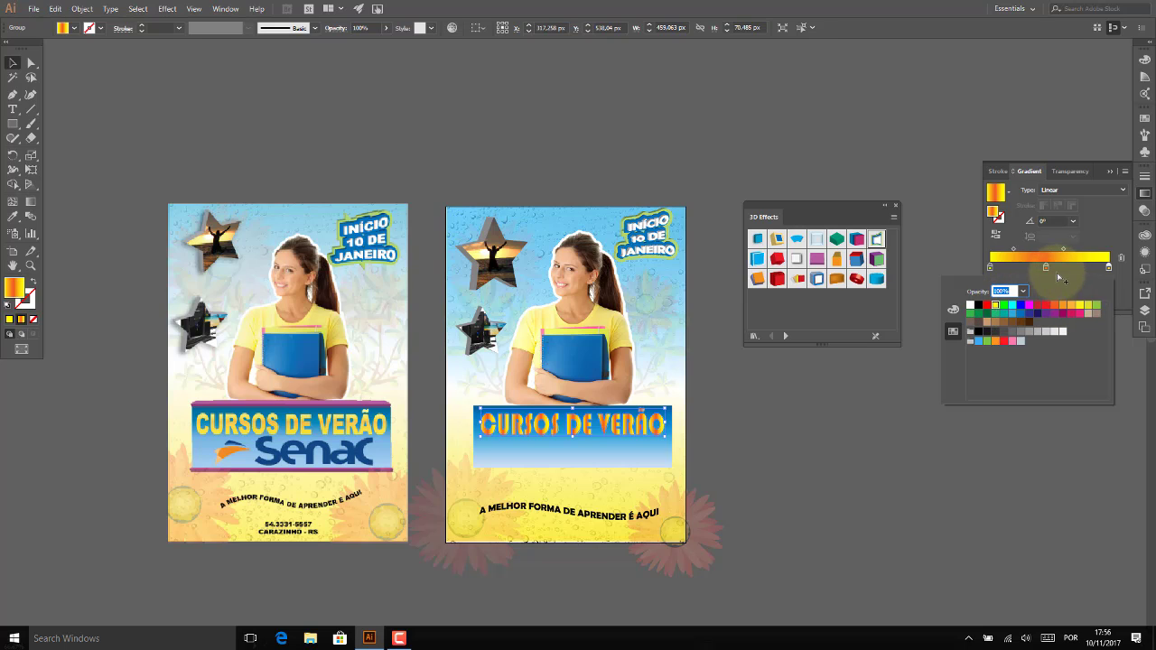
{"action": "left_click", "coordinate": [1069, 224]}
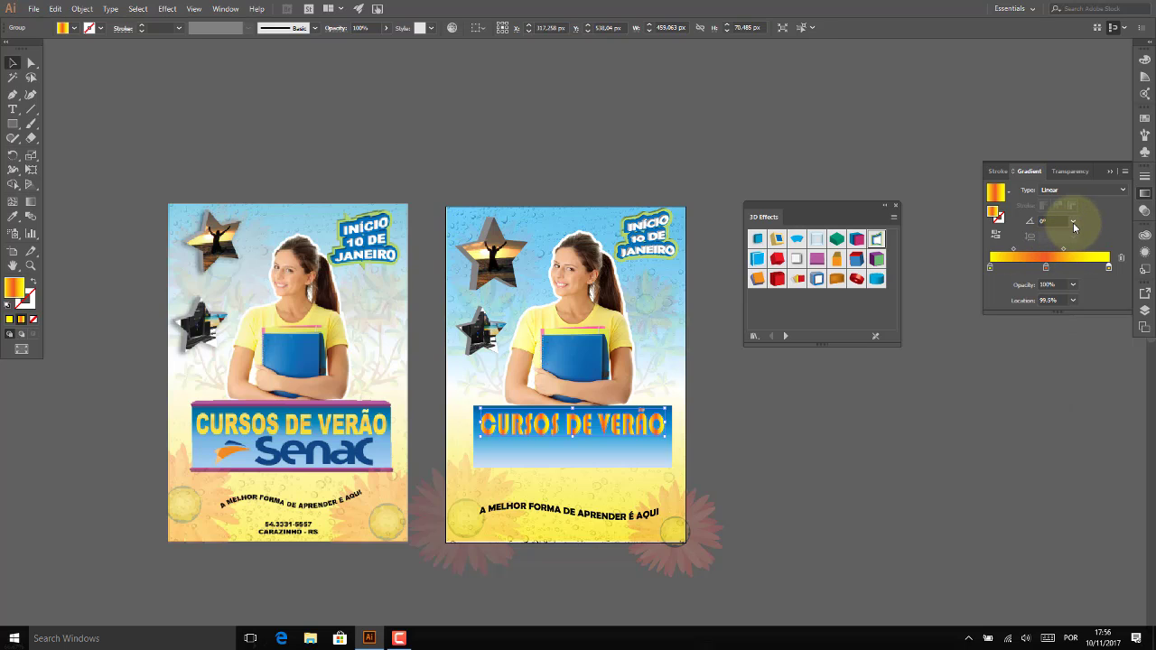
Set the gradient angle to 90° and change the middle stop to yellow.
{"action": "left_click", "coordinate": [1069, 222]}
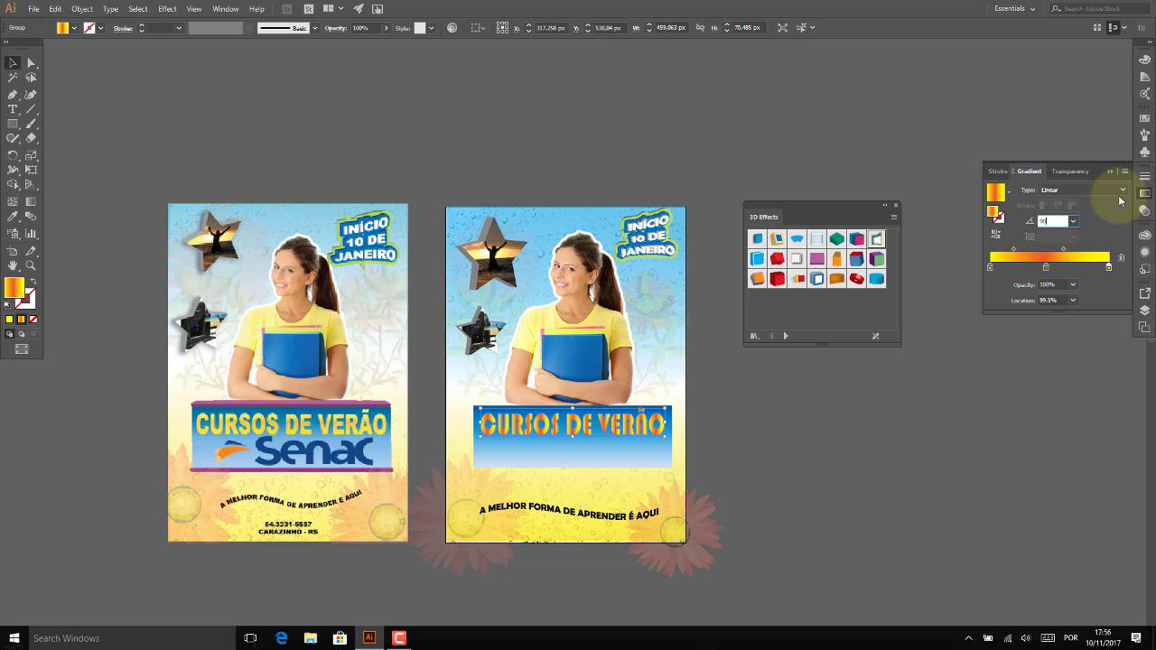
{"action": "type", "text": "90"}
{"action": "key", "text": "Return"}
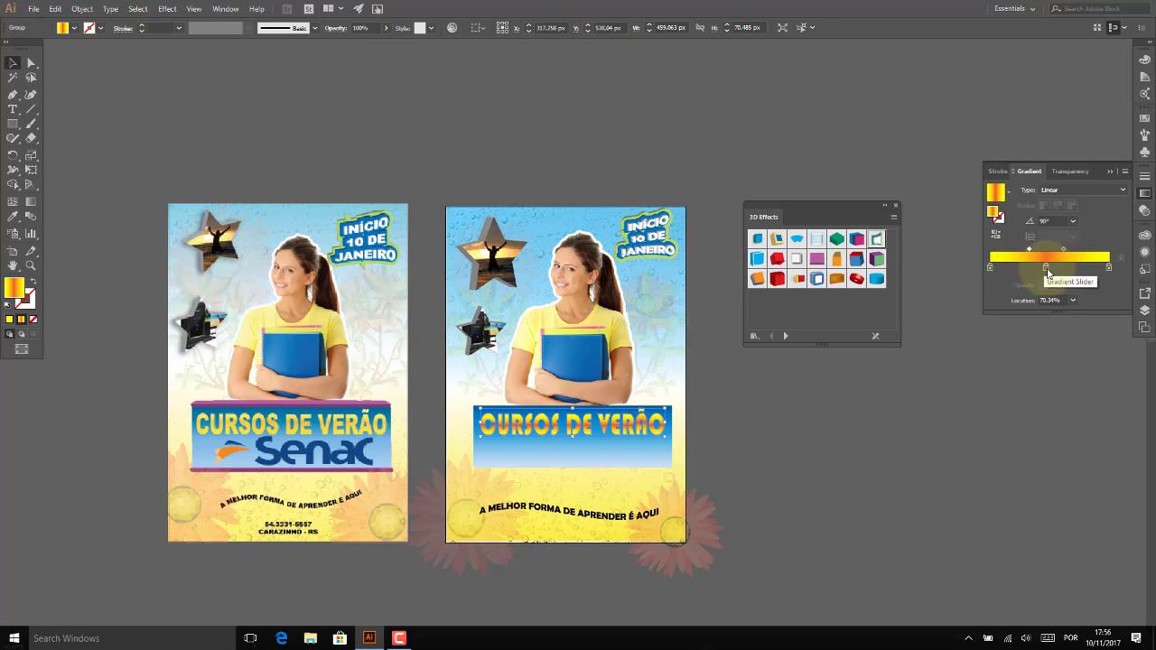
{"action": "double_click", "coordinate": [1047, 269]}
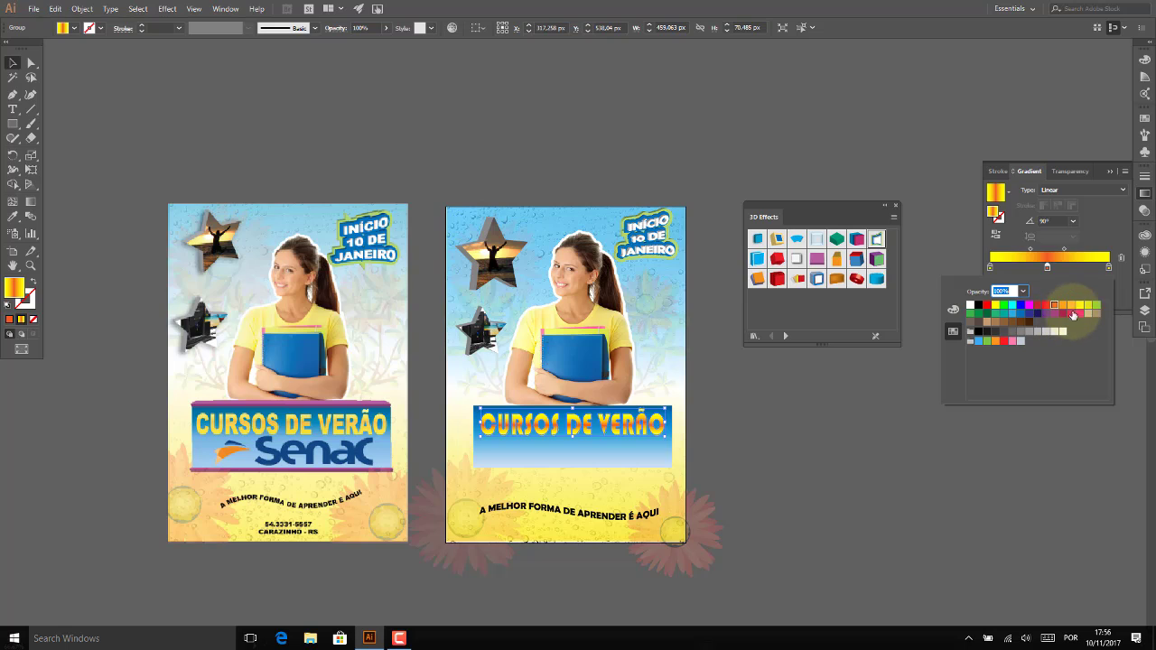
{"action": "left_click", "coordinate": [1071, 307]}
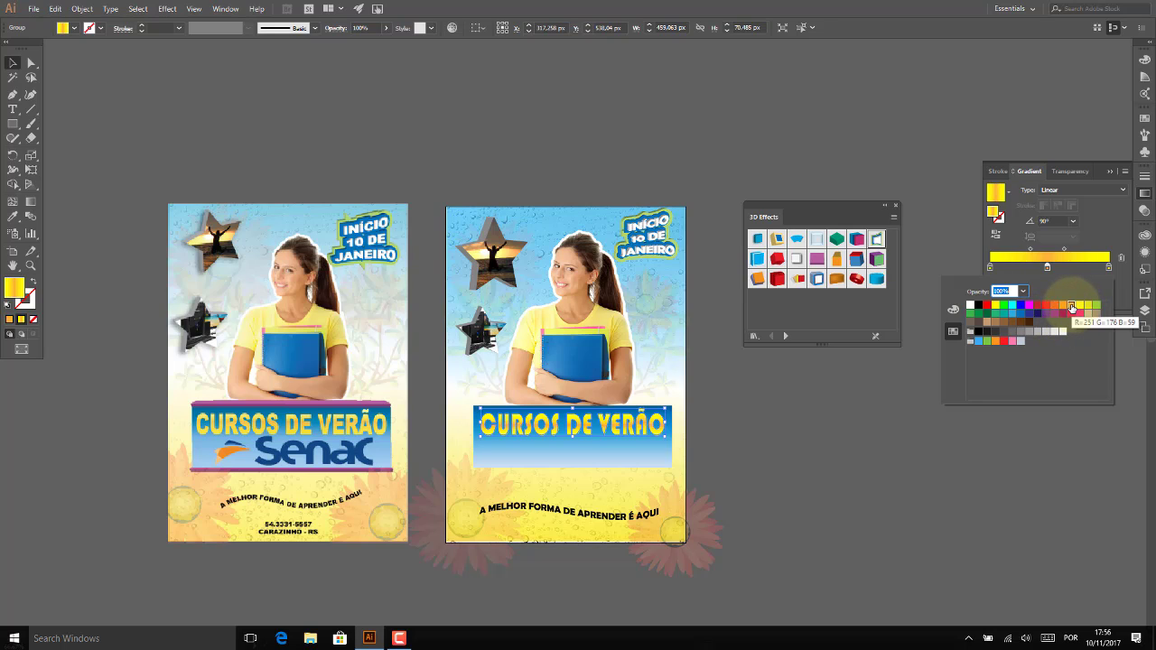
{"action": "key", "text": "Escape"}
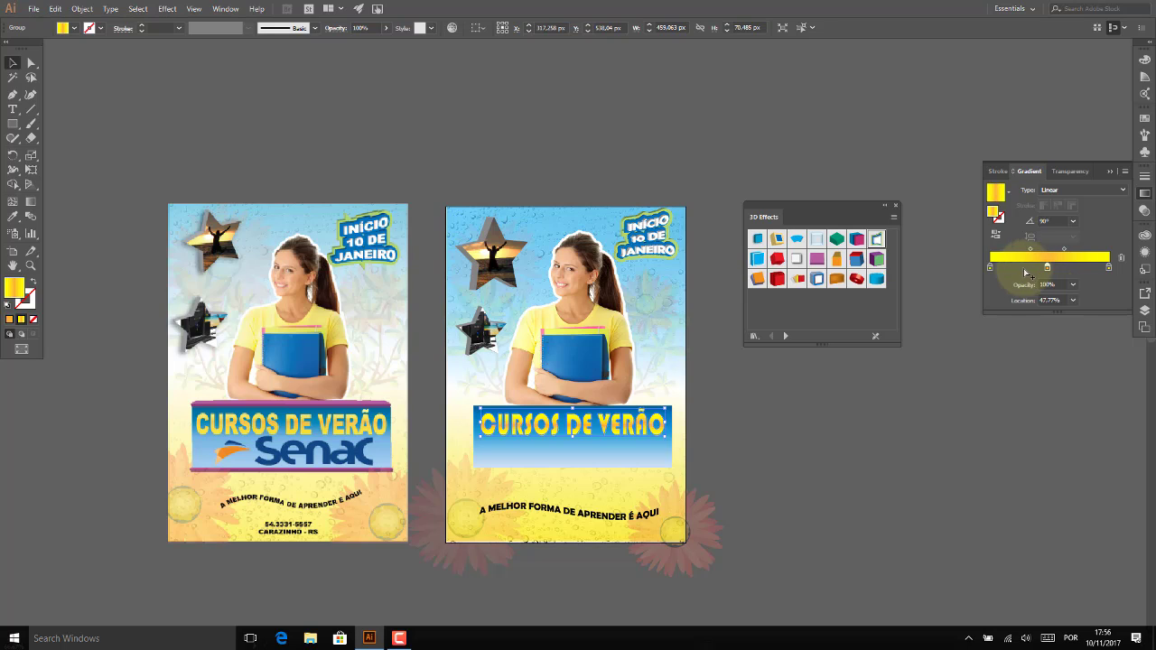
Deselect the heading and zoom to view both posters.
{"action": "left_click", "coordinate": [763, 455]}
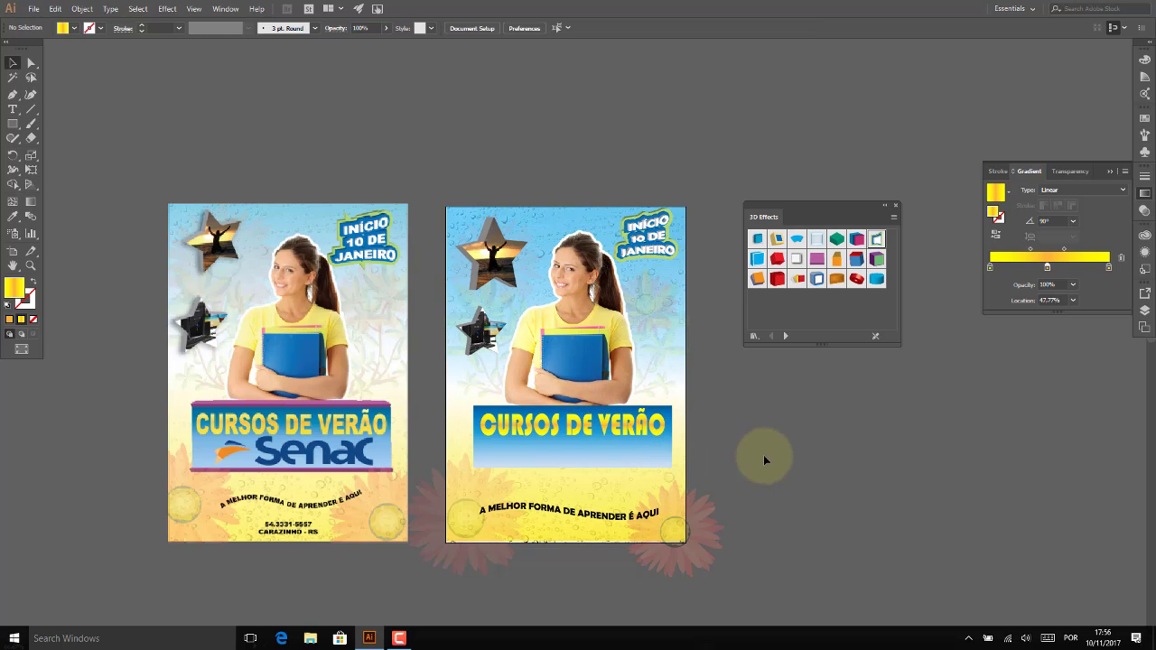
{"action": "key", "text": "ctrl+minus"}
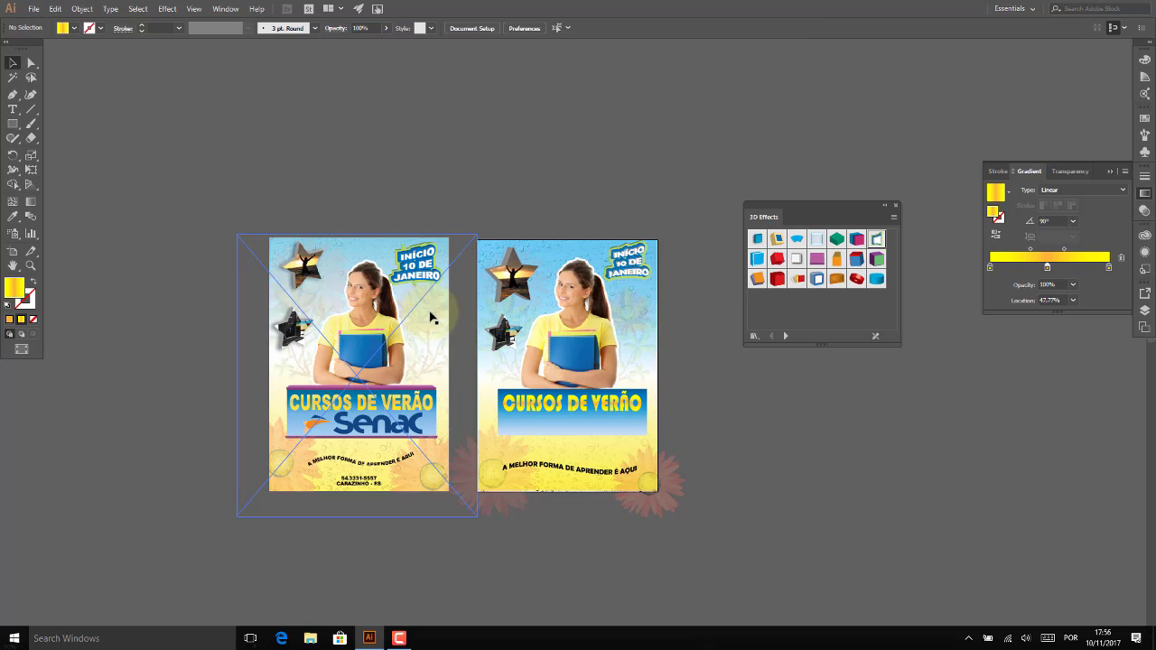
{"action": "key", "text": "ctrl+minus"}
{"action": "key", "text": "ctrl+minus"}
{"action": "key", "text": "ctrl+minus"}
{"action": "key", "text": "ctrl+minus"}
{"action": "key", "text": "ctrl+minus"}
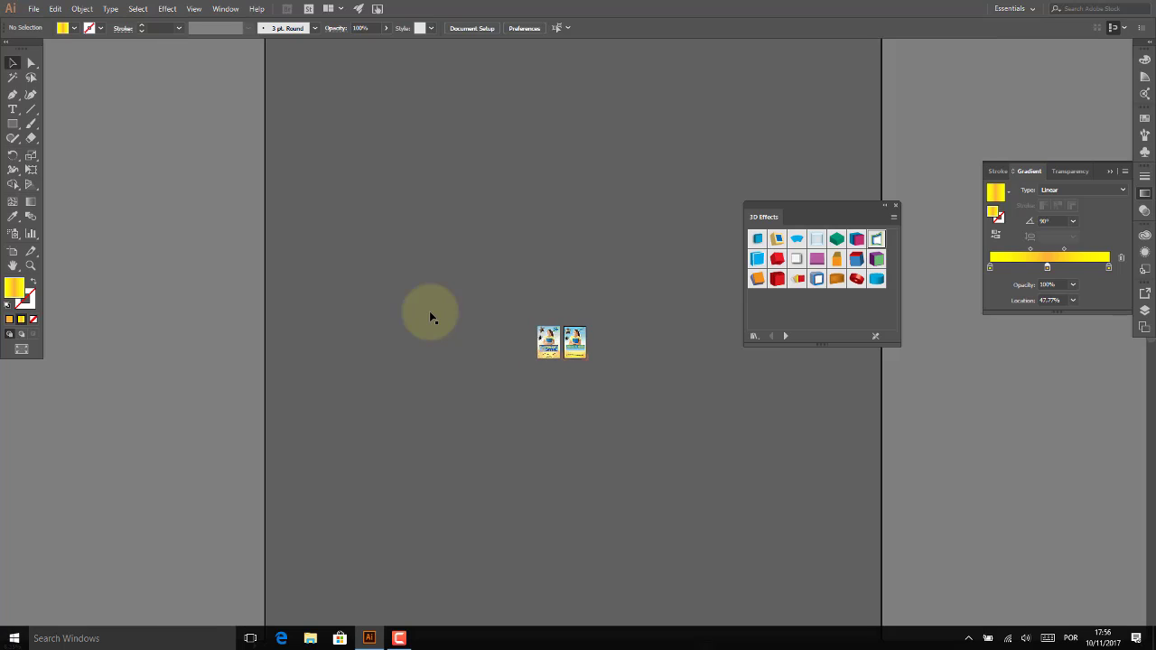
{"action": "key", "text": "ctrl+minus"}
{"action": "key", "text": "ctrl+plus"}
{"action": "key", "text": "ctrl+plus"}
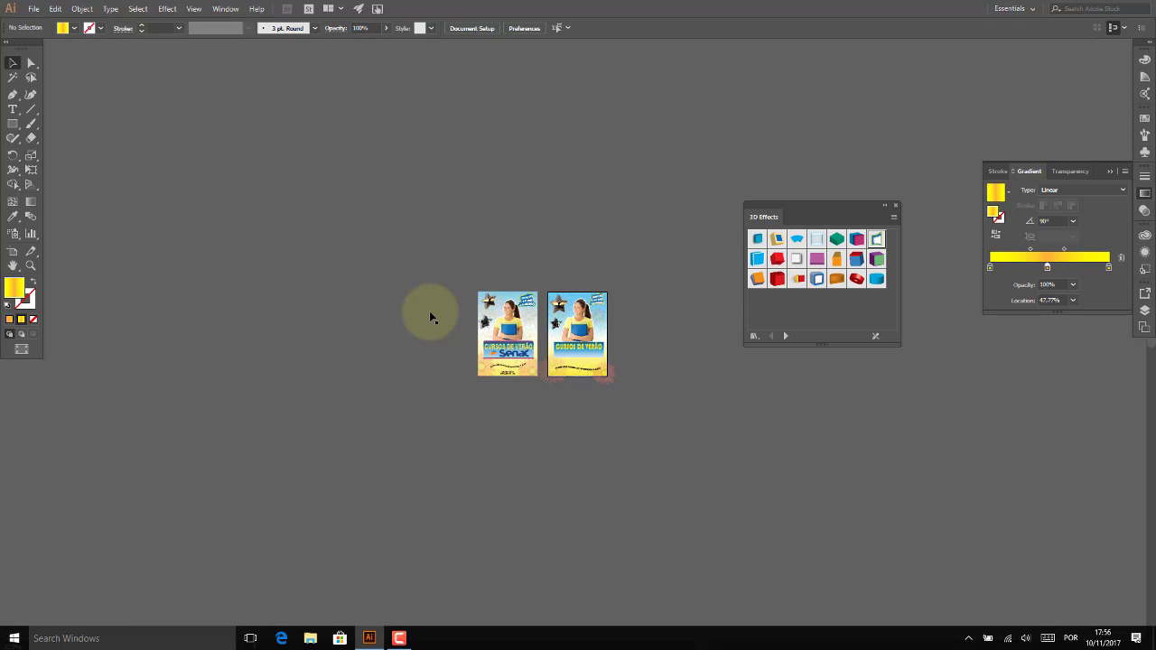
{"action": "key", "text": "ctrl+plus"}
{"action": "key", "text": "ctrl+plus"}
{"action": "key", "text": "ctrl+plus"}
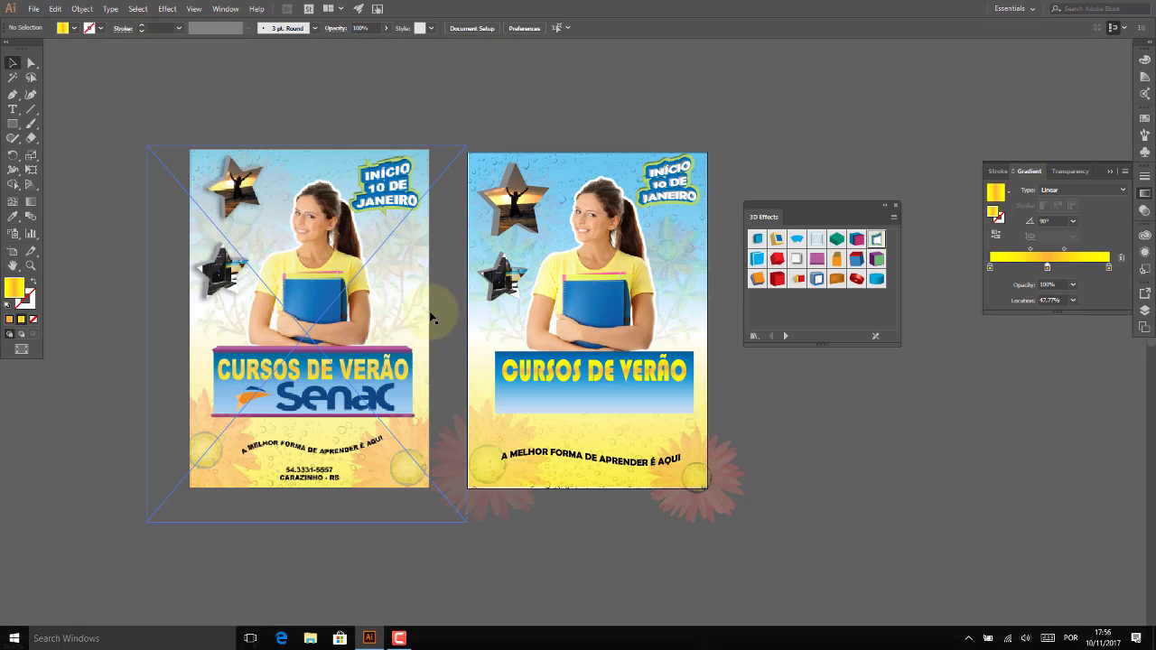
Load the Senac logo image file through File > Place.
{"action": "left_click", "coordinate": [34, 8]}
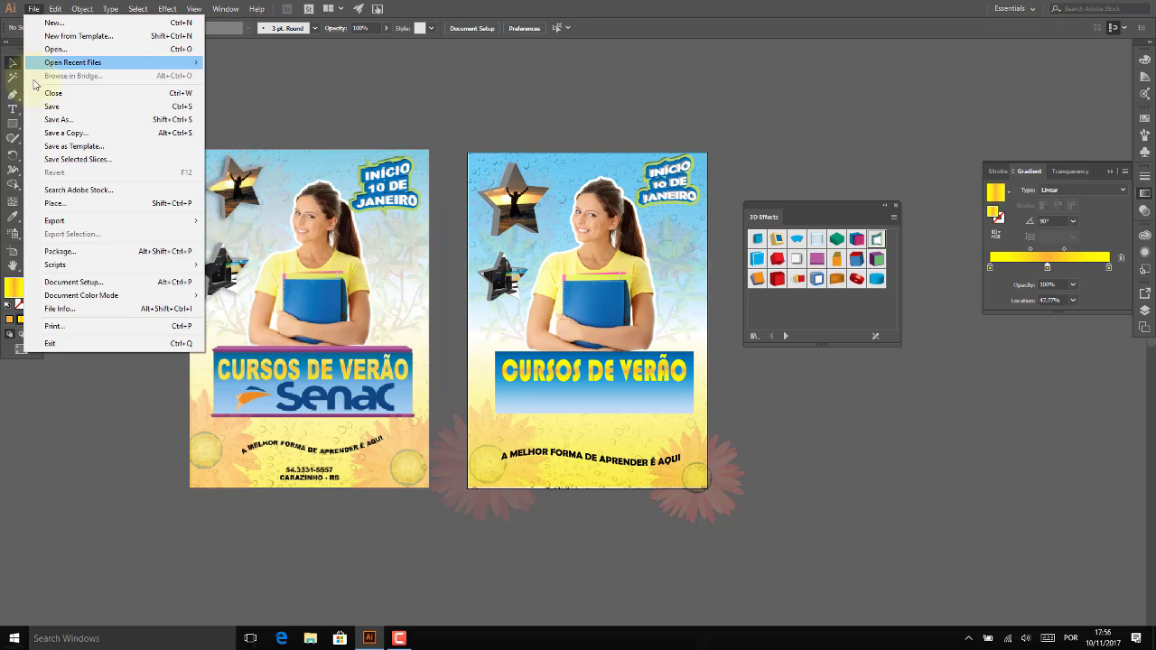
{"action": "left_click", "coordinate": [76, 203]}
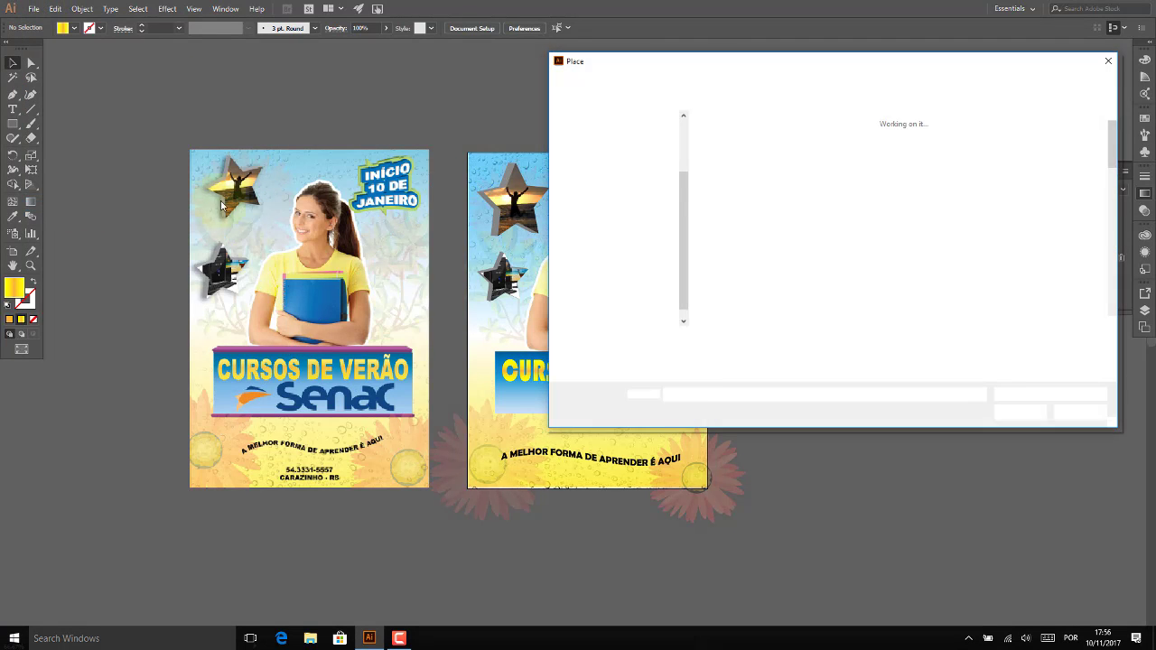
{"action": "mouse_move", "coordinate": [1111, 146]}
{"action": "left_mouse_down"}
{"action": "mouse_move", "coordinate": [1139, 289]}
{"action": "mouse_move", "coordinate": [1142, 126]}
{"action": "left_mouse_up"}
{"action": "double_click", "coordinate": [1004, 162]}
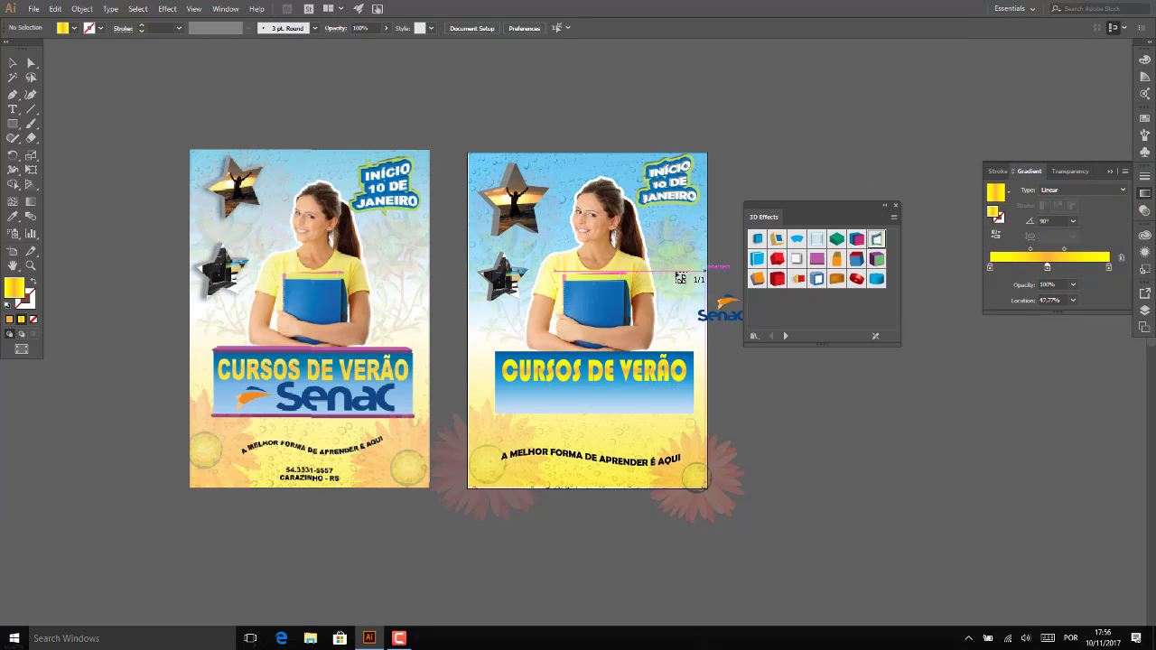
Place the Senac logo on the right poster and shrink it into position.
{"action": "left_click_drag", "start_coordinate": [539, 395], "coordinate": [629, 444]}
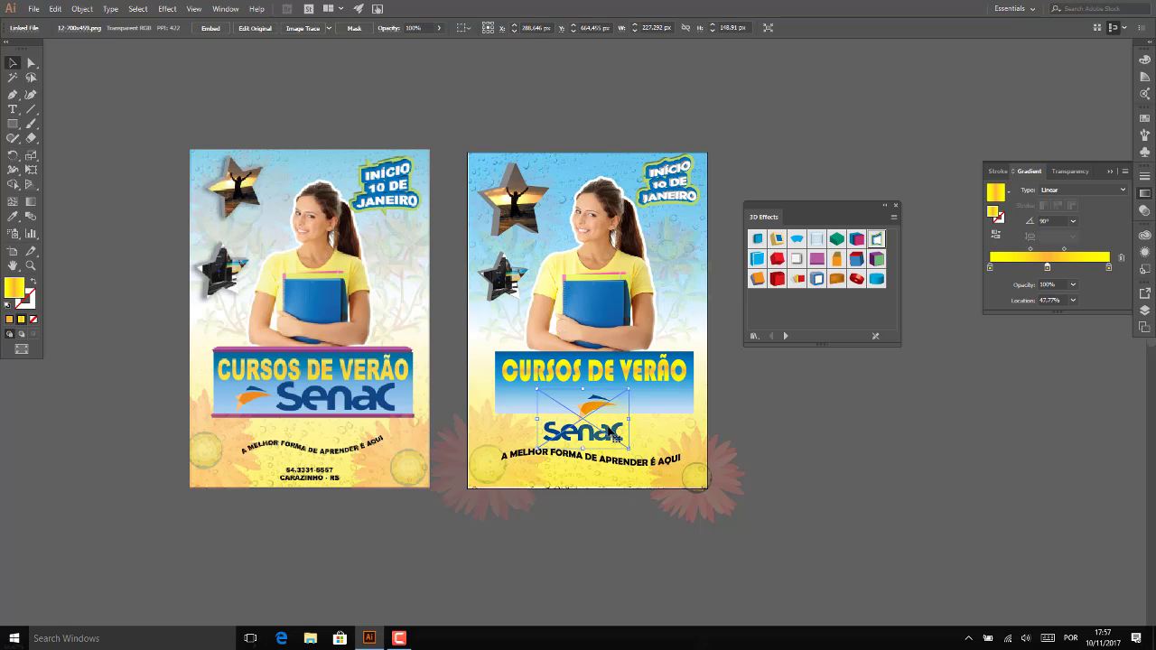
{"action": "scroll", "coordinate": [618, 389], "scroll_direction": "up", "scroll_amount": 2}
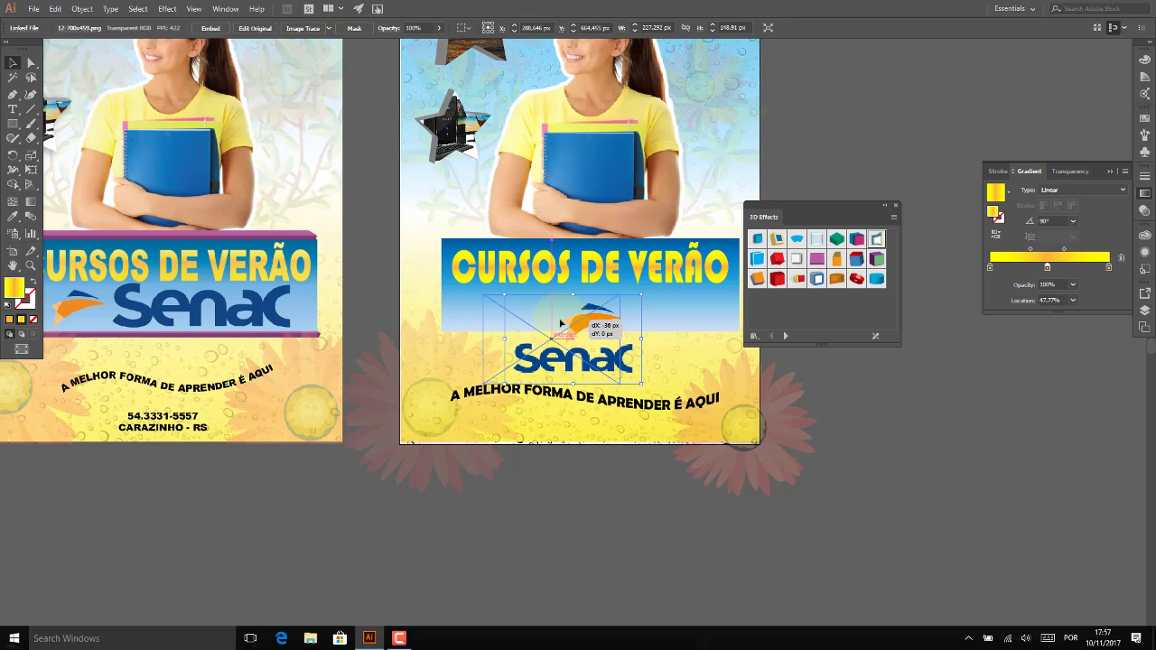
{"action": "left_click_drag", "start_coordinate": [587, 323], "coordinate": [530, 315]}
{"action": "left_click_drag", "start_coordinate": [589, 372], "coordinate": [578, 365]}
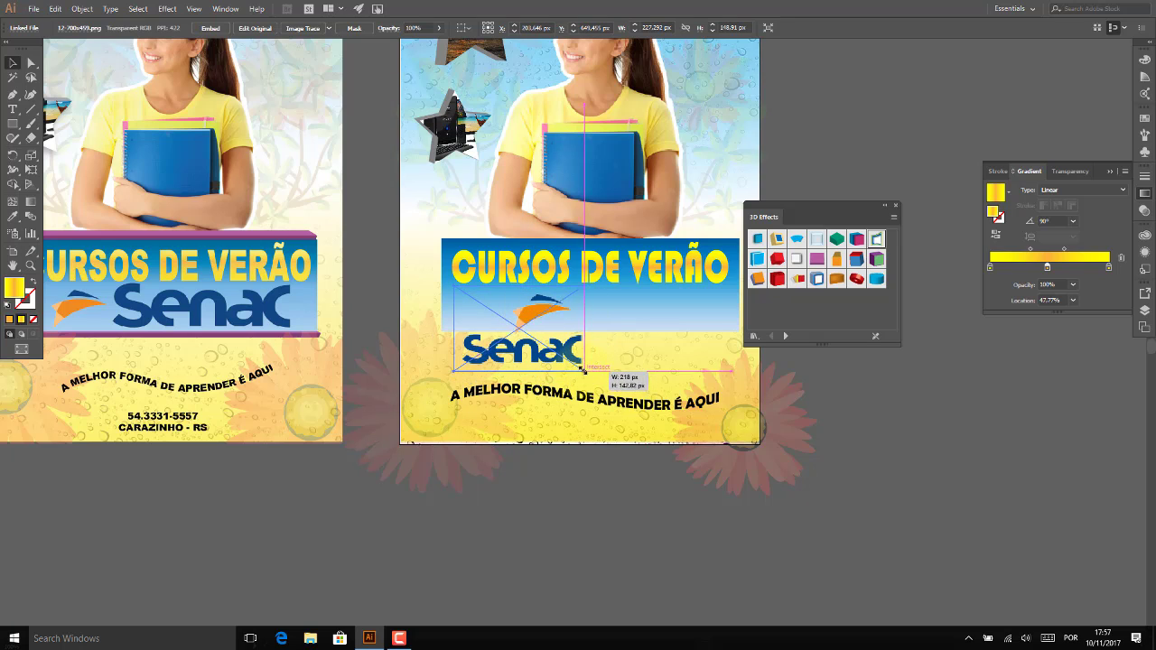
{"action": "left_click_drag", "start_coordinate": [533, 307], "coordinate": [533, 305]}
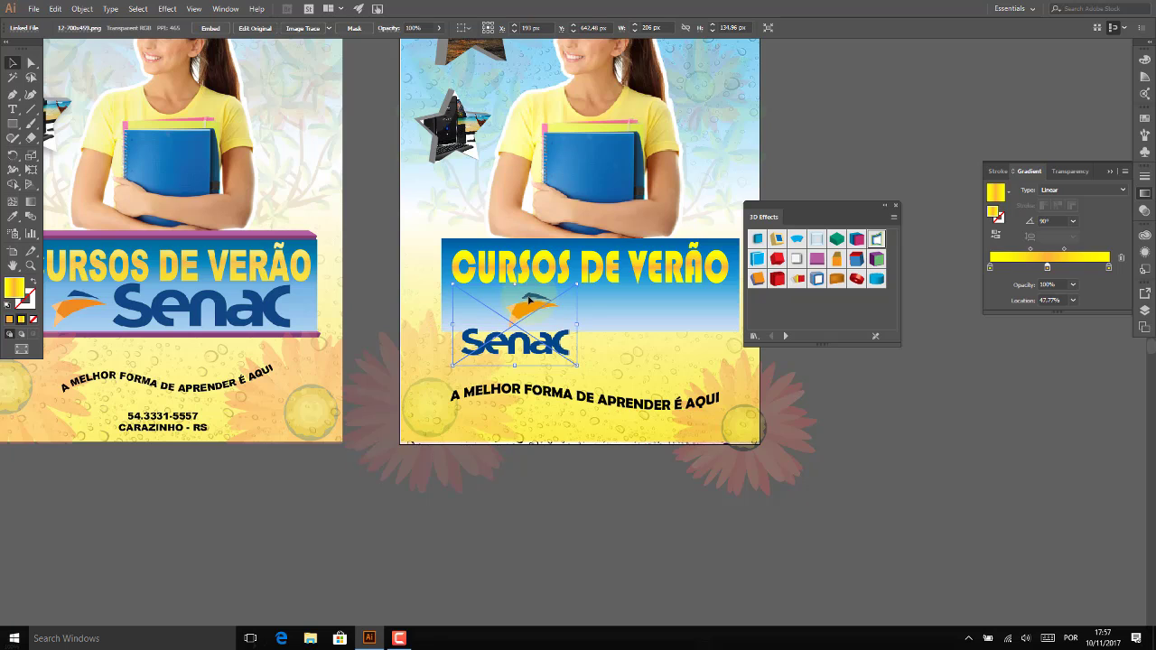
{"action": "left_click_drag", "start_coordinate": [575, 363], "coordinate": [561, 354]}
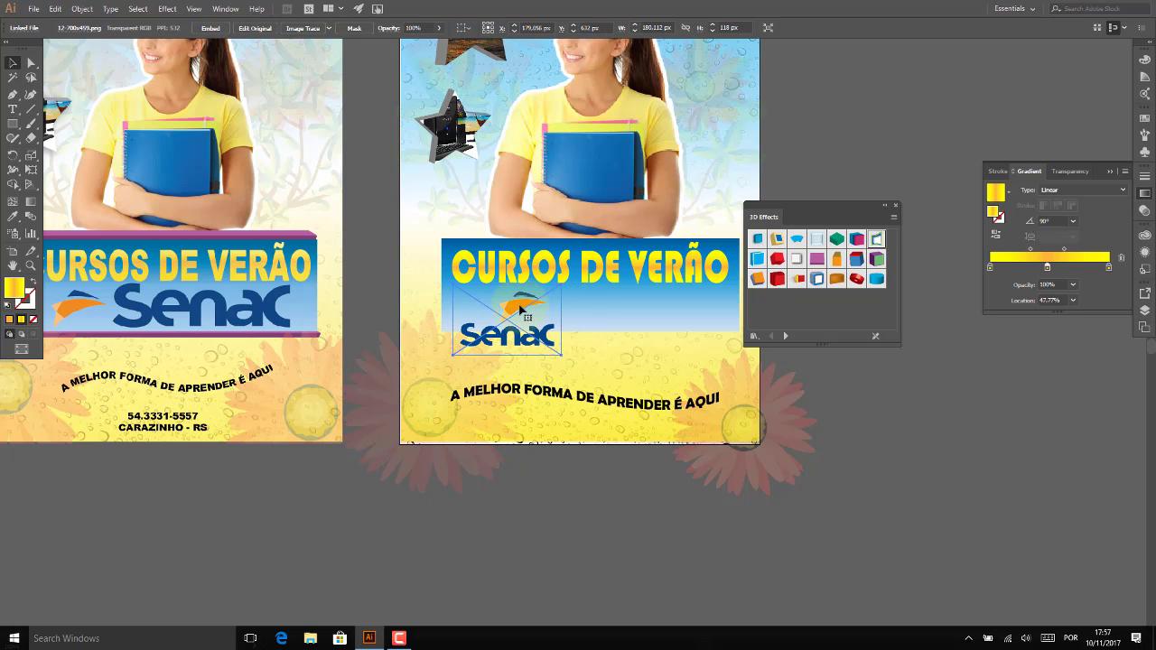
Duplicate the logo, enlarge the copy, and move it onto the CURSOS DE VERÃO banner.
{"action": "left_click_drag", "start_coordinate": [521, 310], "coordinate": [610, 284]}
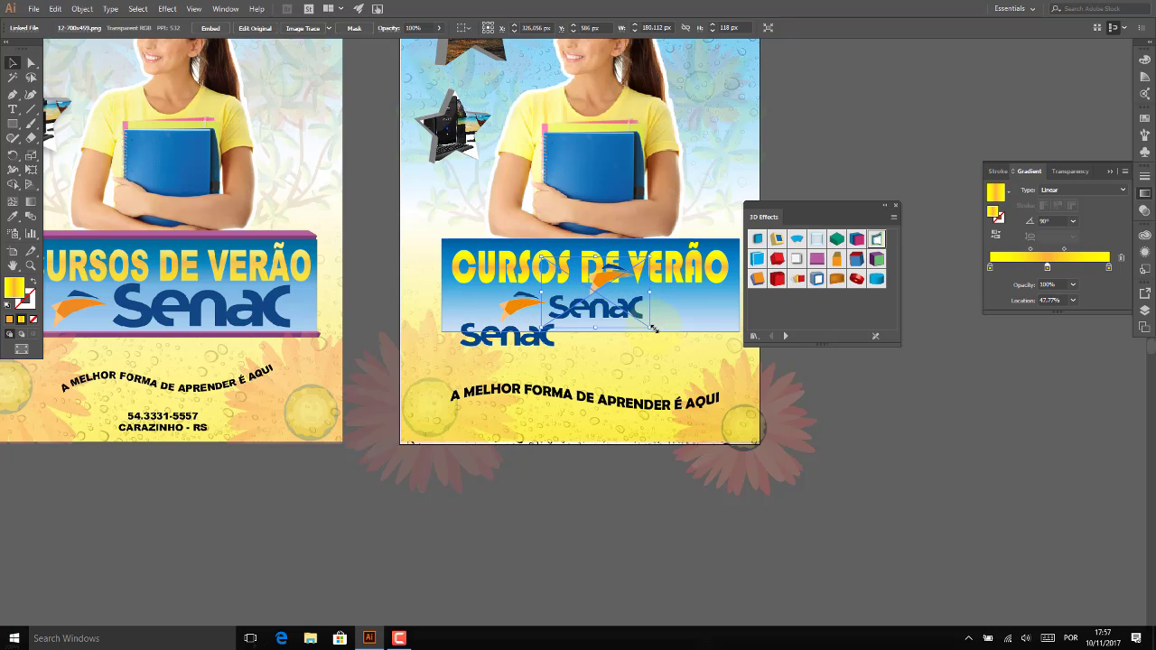
{"action": "left_click_drag", "start_coordinate": [654, 331], "coordinate": [725, 375]}
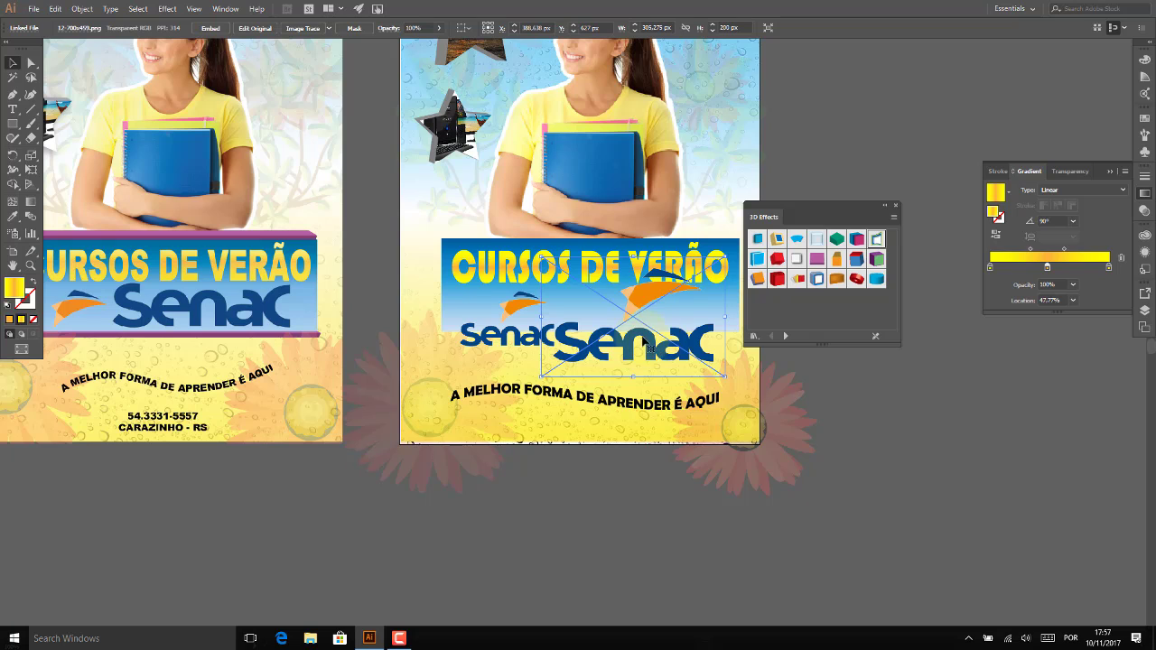
{"action": "left_click_drag", "start_coordinate": [647, 346], "coordinate": [652, 305]}
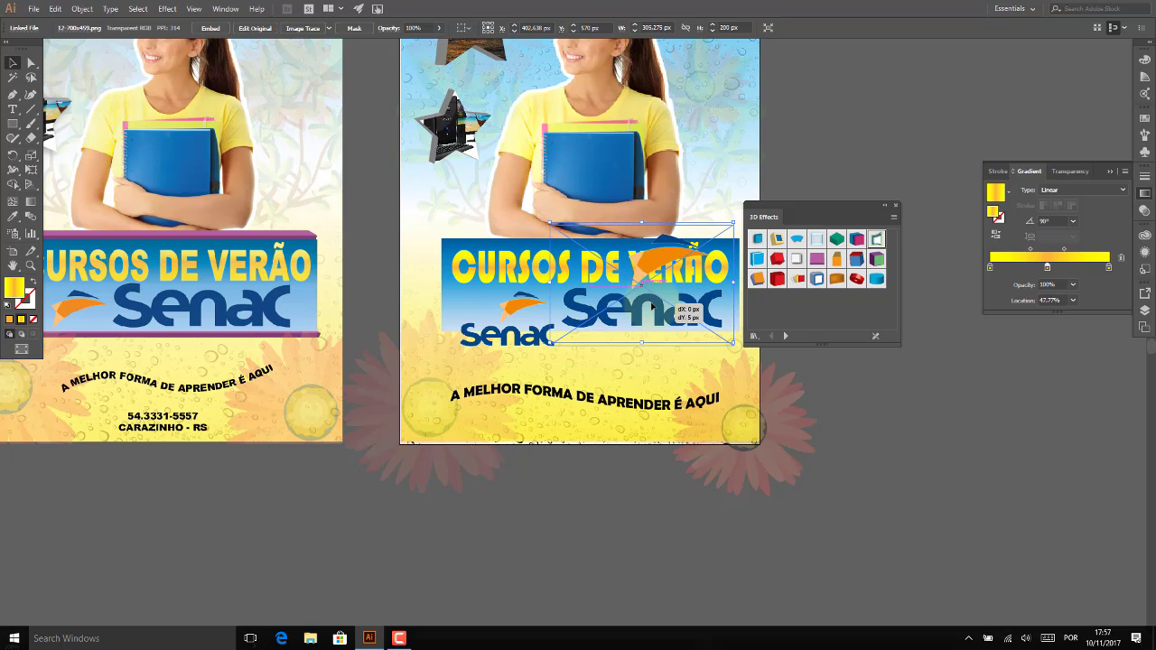
{"action": "left_click", "coordinate": [519, 307]}
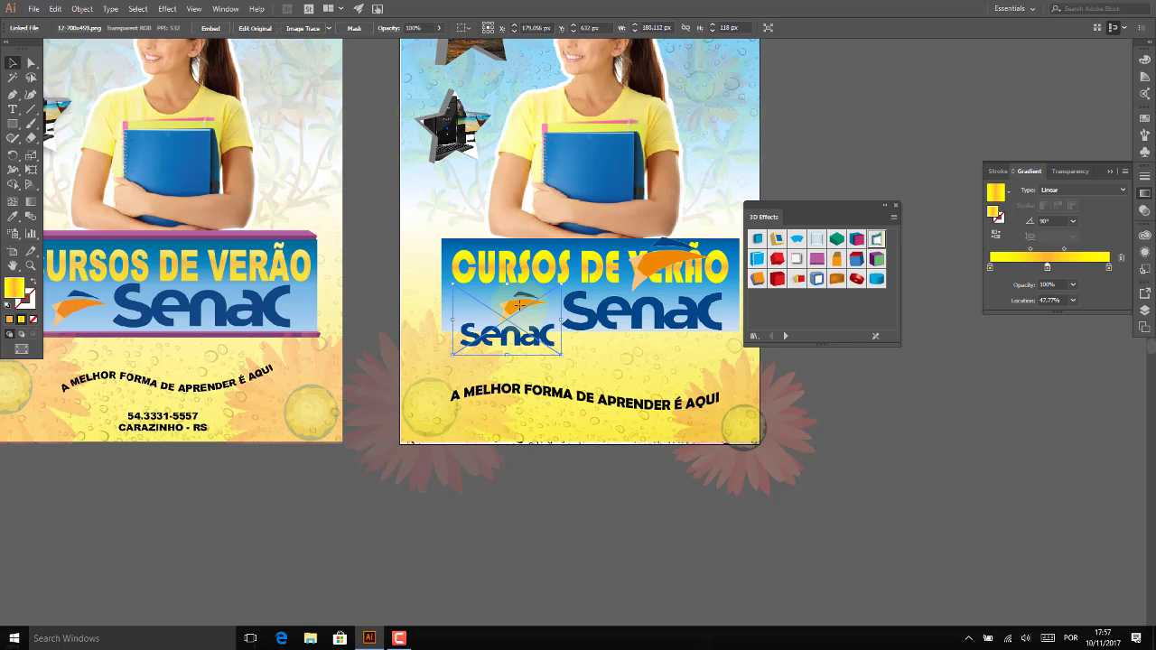
{"action": "left_click", "coordinate": [870, 393]}
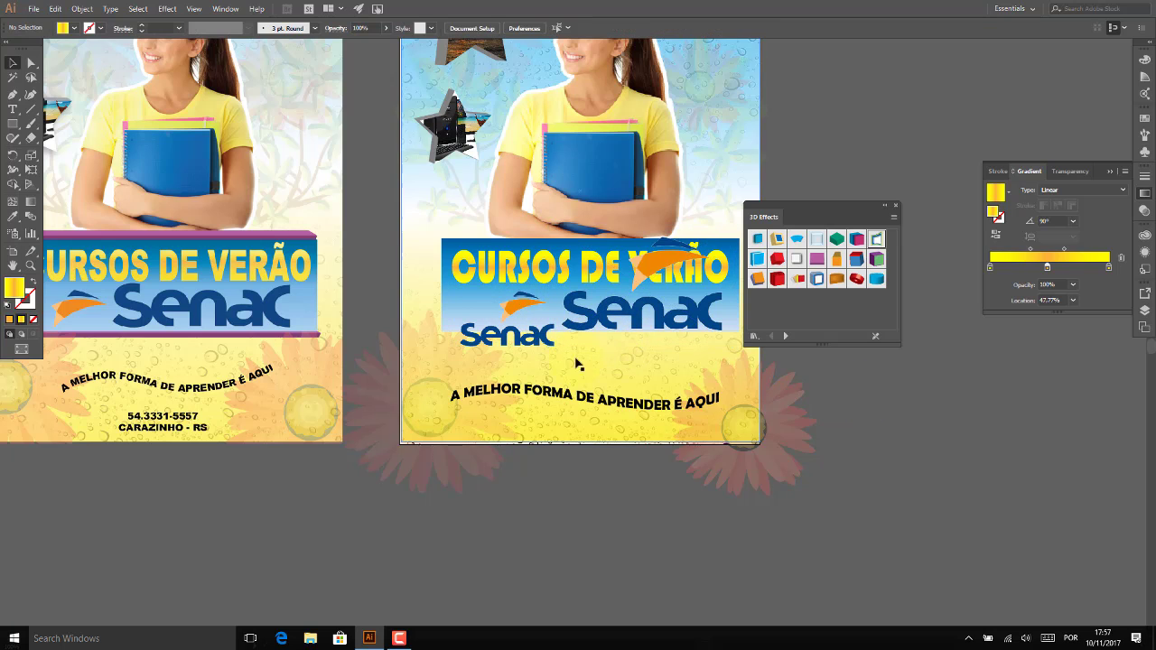
Draw a no-fill rectangle about 54 px tall, fitted over the small logo's wordmark.
{"action": "left_click", "coordinate": [520, 329]}
{"action": "left_click", "coordinate": [13, 124]}
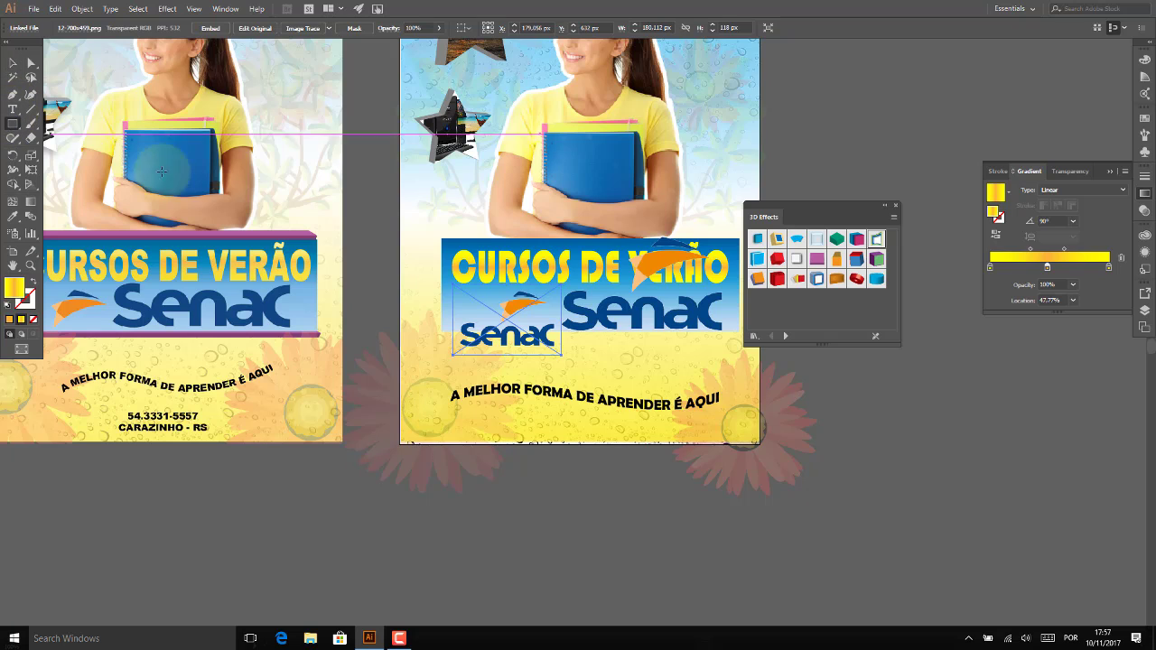
{"action": "left_click_drag", "start_coordinate": [454, 323], "coordinate": [559, 351]}
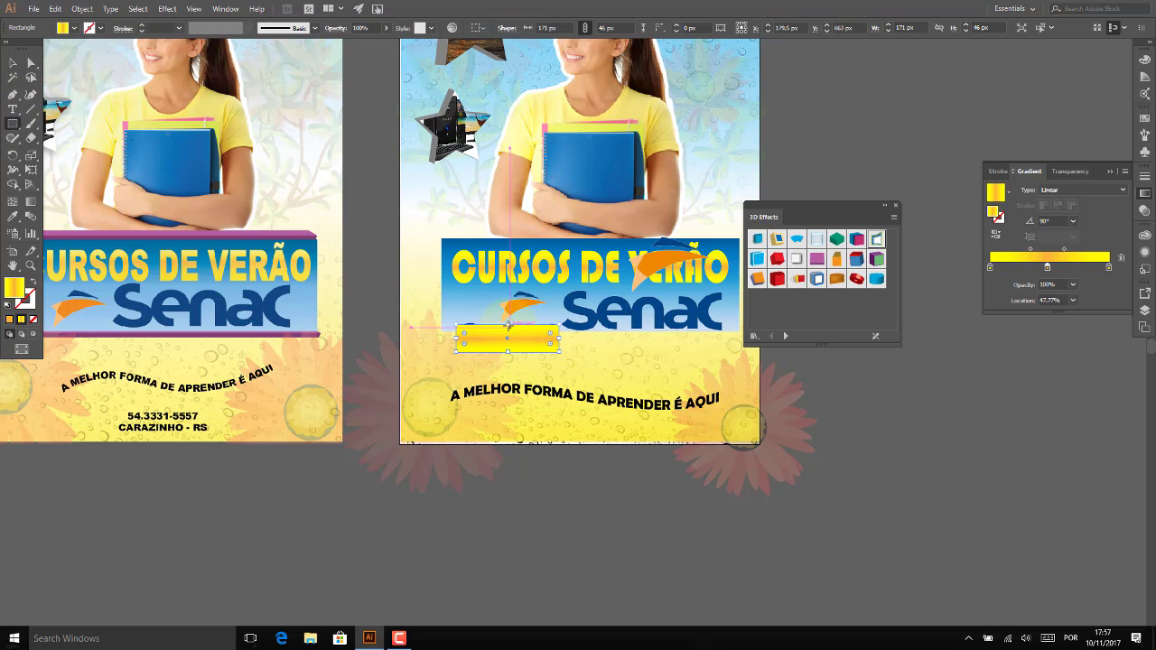
{"action": "left_click_drag", "start_coordinate": [508, 322], "coordinate": [508, 321]}
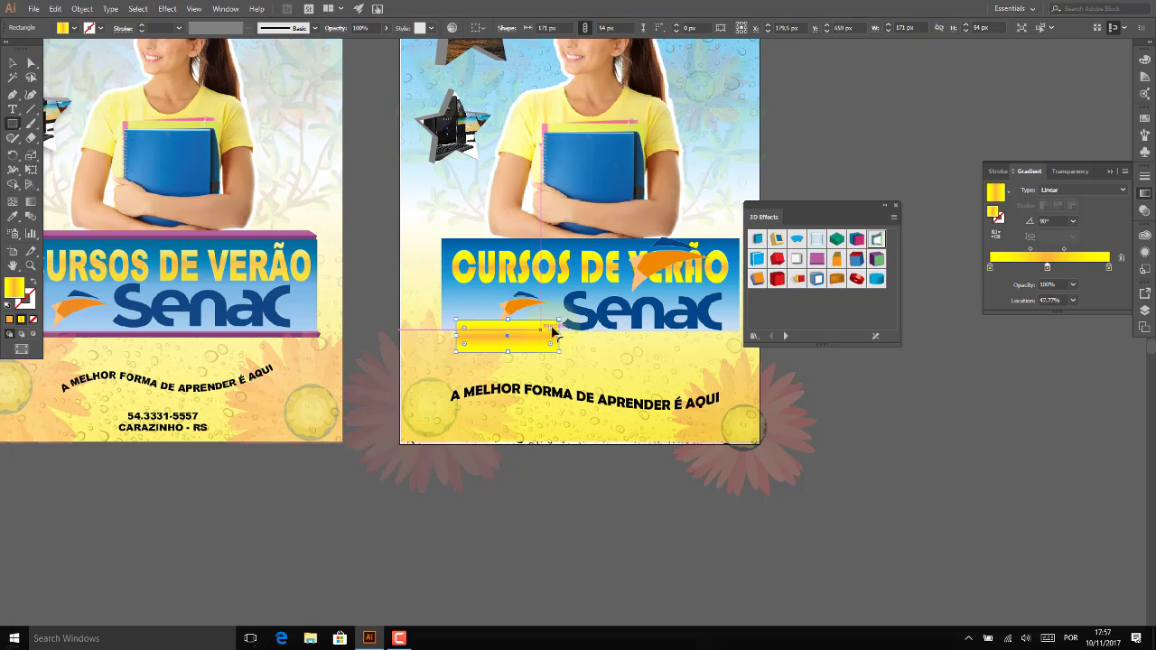
{"action": "left_click", "coordinate": [75, 30]}
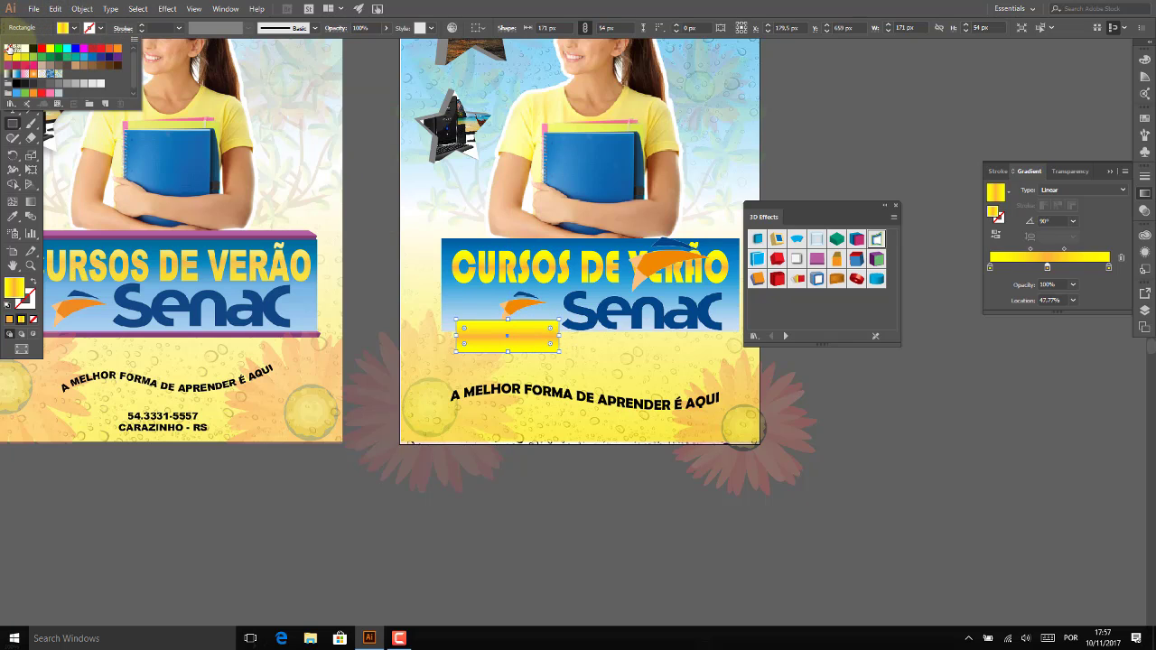
{"action": "left_click", "coordinate": [8, 47]}
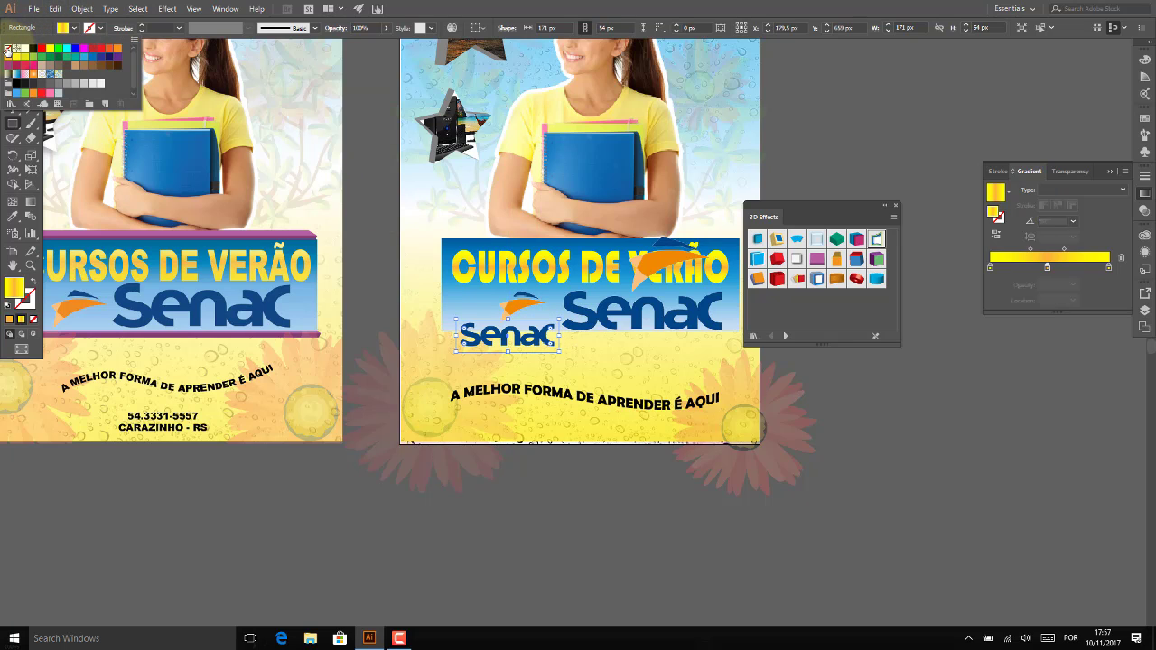
{"action": "left_click", "coordinate": [564, 312]}
{"action": "key", "text": "ctrl+plus"}
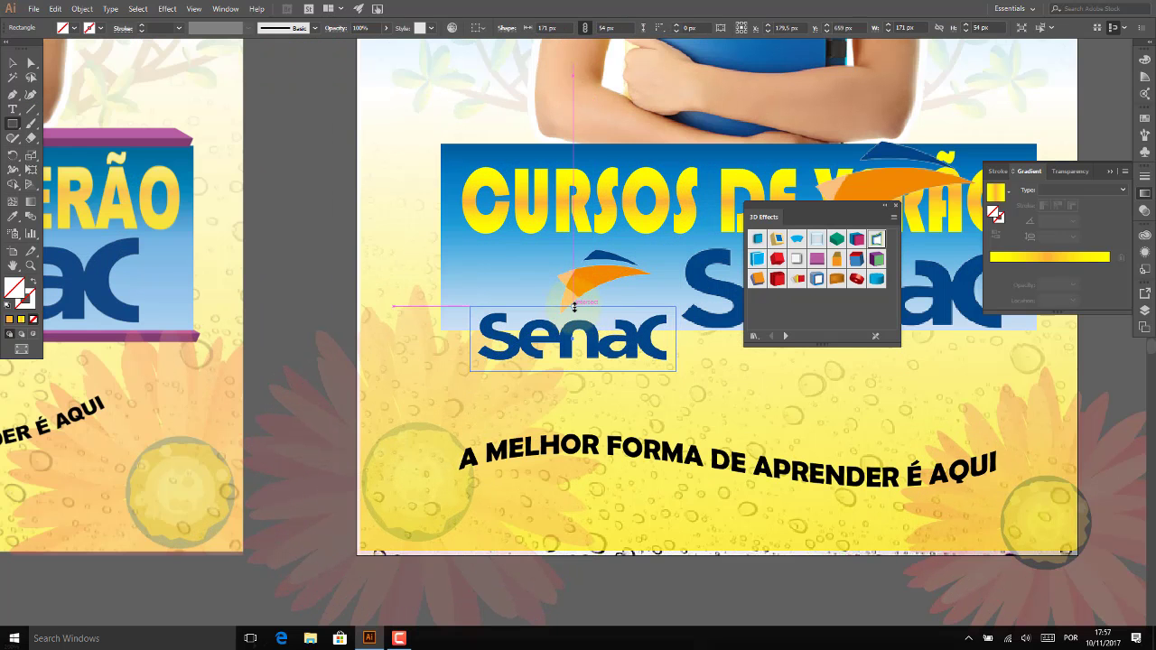
{"action": "left_click_drag", "start_coordinate": [579, 310], "coordinate": [582, 312]}
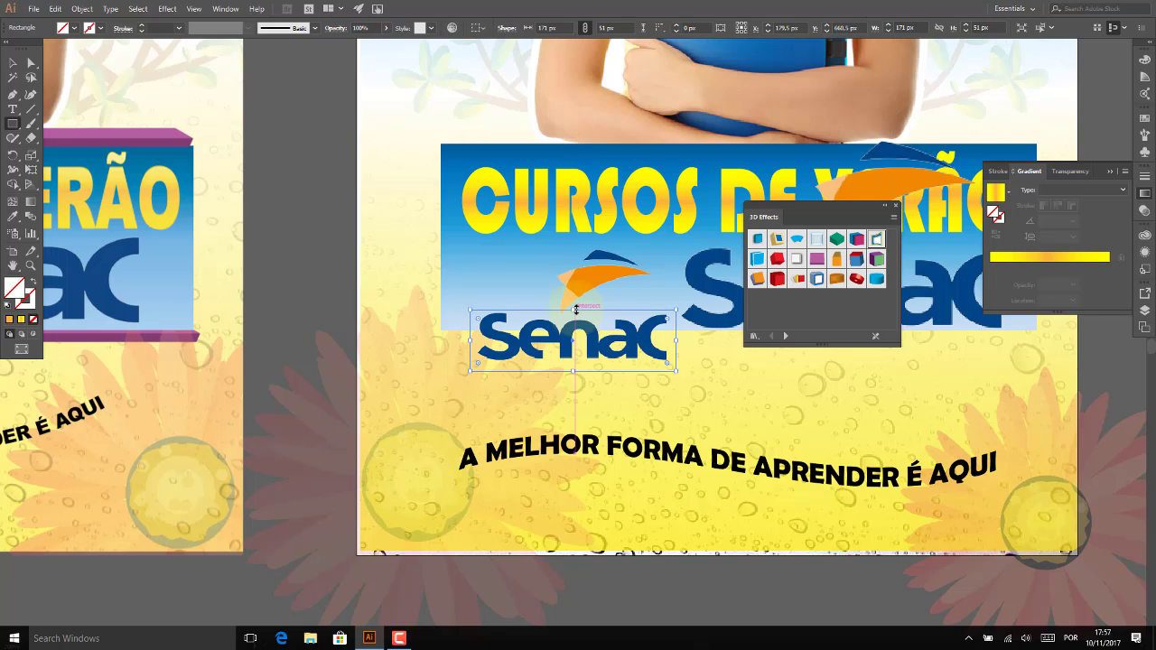
{"action": "left_click_drag", "start_coordinate": [573, 310], "coordinate": [589, 314]}
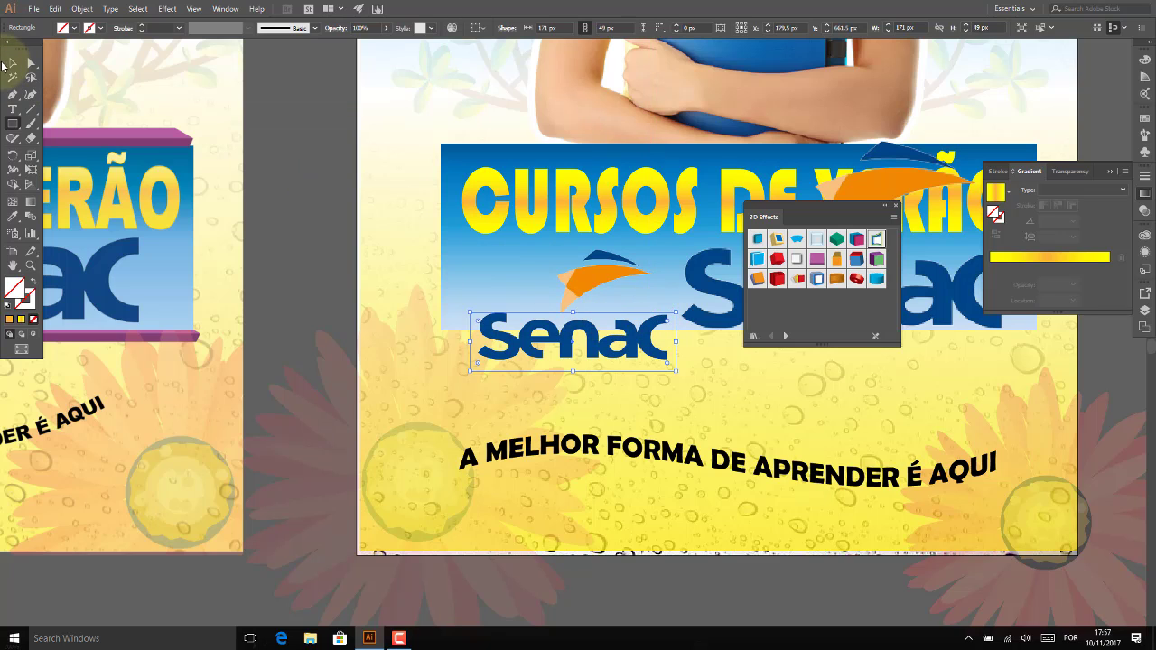
Make a clipping mask from the rectangle and the small Senac logo.
{"action": "left_click", "coordinate": [12, 63]}
{"action": "left_click", "coordinate": [591, 278], "text": "shift"}
{"action": "right_click", "coordinate": [583, 289]}
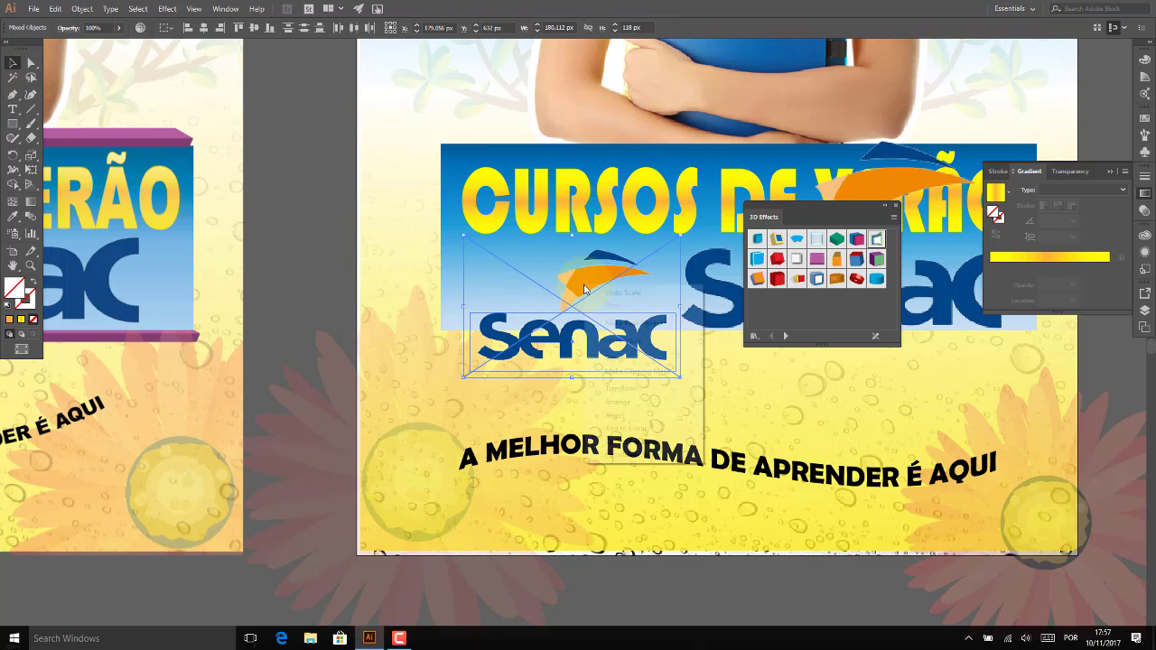
{"action": "left_click", "coordinate": [625, 370]}
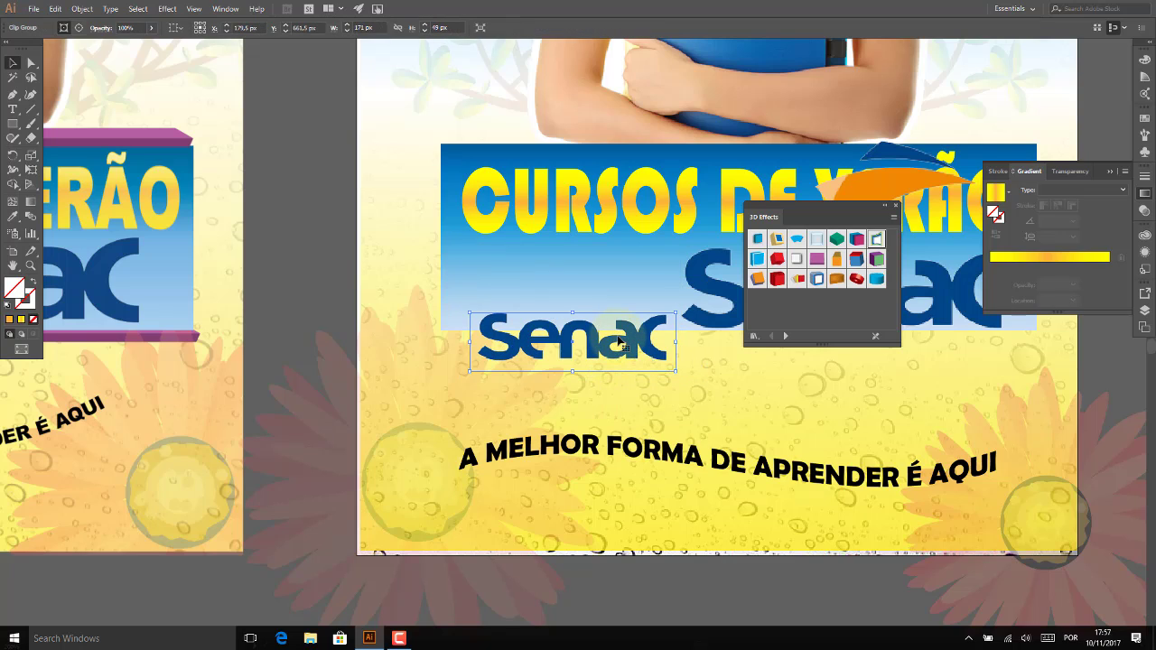
Undo the mask, refit the rectangle 98 px wide over the orange swoosh, and clip the logo.
{"action": "key", "text": "ctrl+z"}
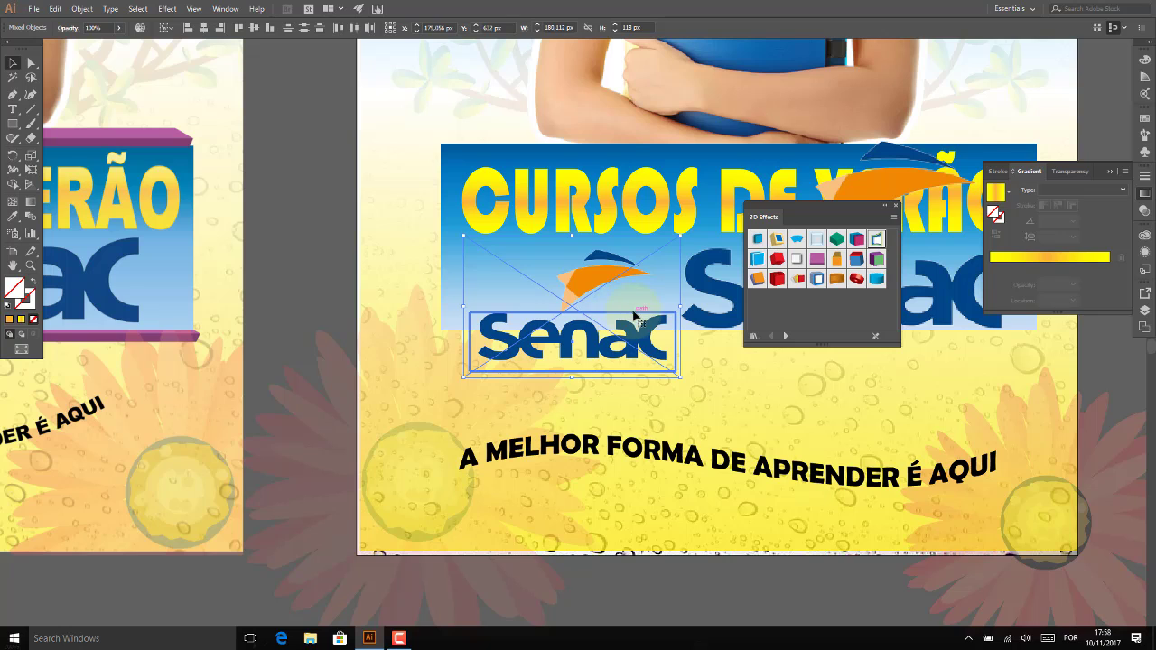
{"action": "mouse_move", "coordinate": [635, 316]}
{"action": "left_mouse_down"}
{"action": "mouse_move", "coordinate": [715, 318]}
{"action": "mouse_move", "coordinate": [606, 296]}
{"action": "left_mouse_up"}
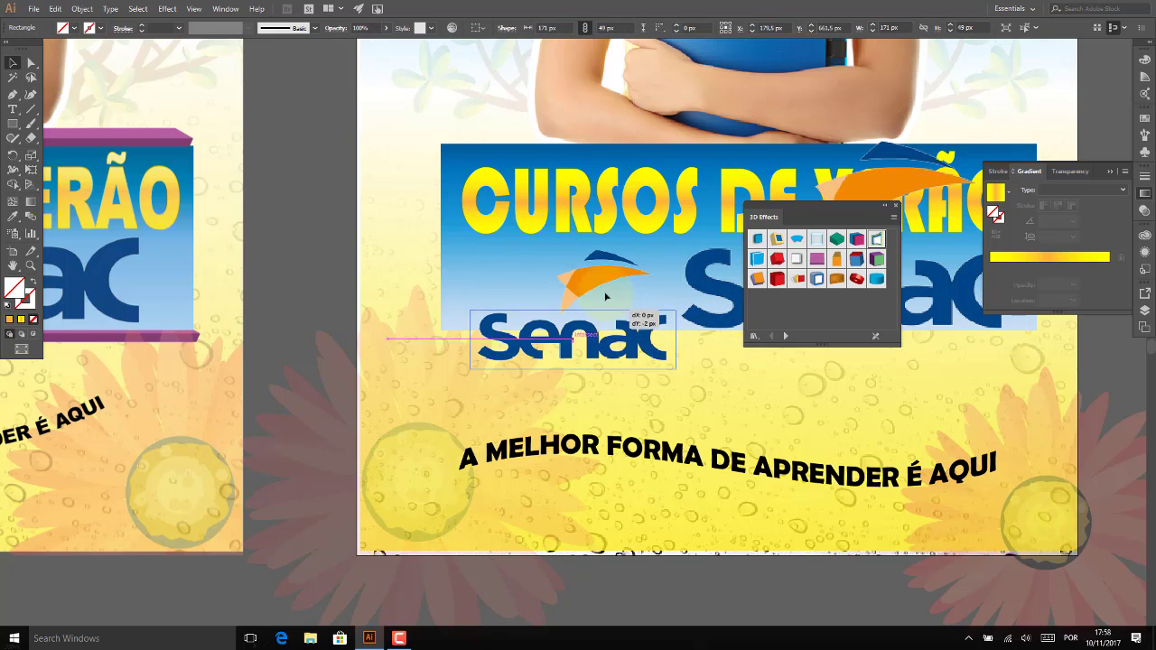
{"action": "left_click", "coordinate": [580, 304]}
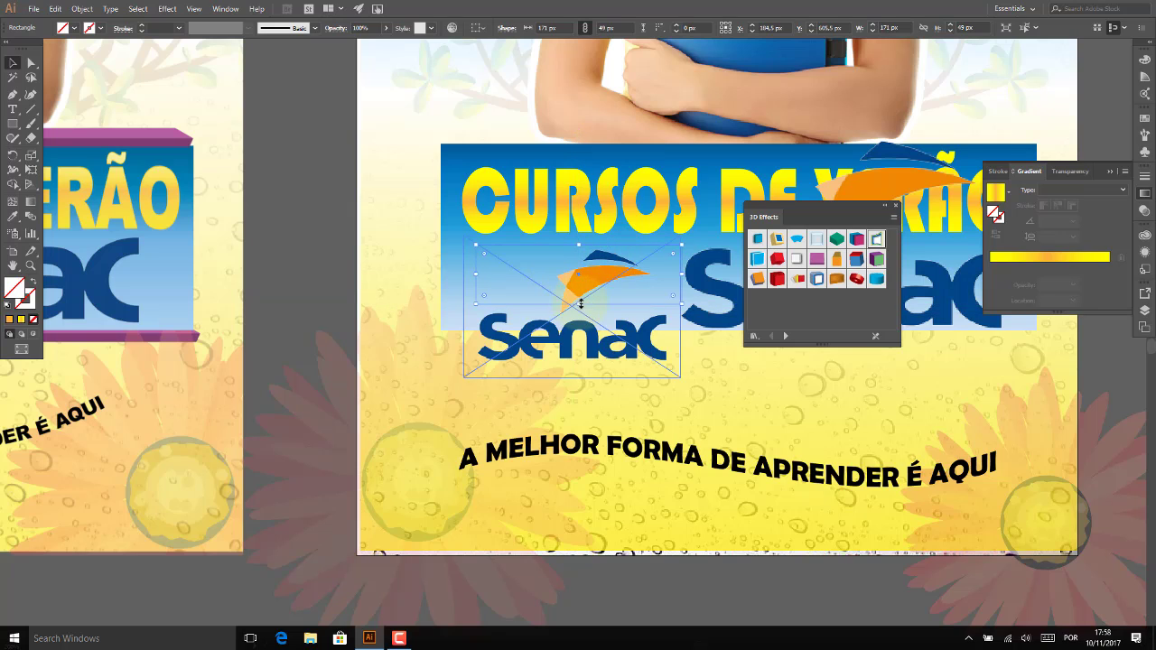
{"action": "left_click_drag", "start_coordinate": [581, 304], "coordinate": [581, 311]}
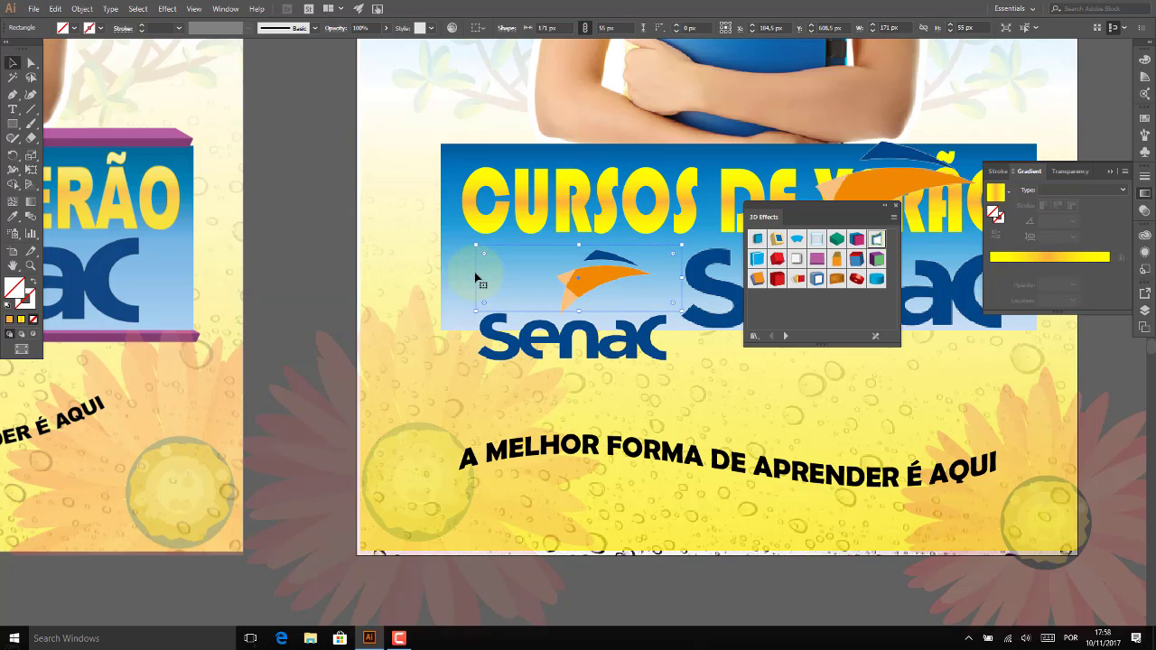
{"action": "mouse_move", "coordinate": [479, 278]}
{"action": "left_mouse_down"}
{"action": "mouse_move", "coordinate": [673, 280]}
{"action": "mouse_move", "coordinate": [657, 280]}
{"action": "left_mouse_up"}
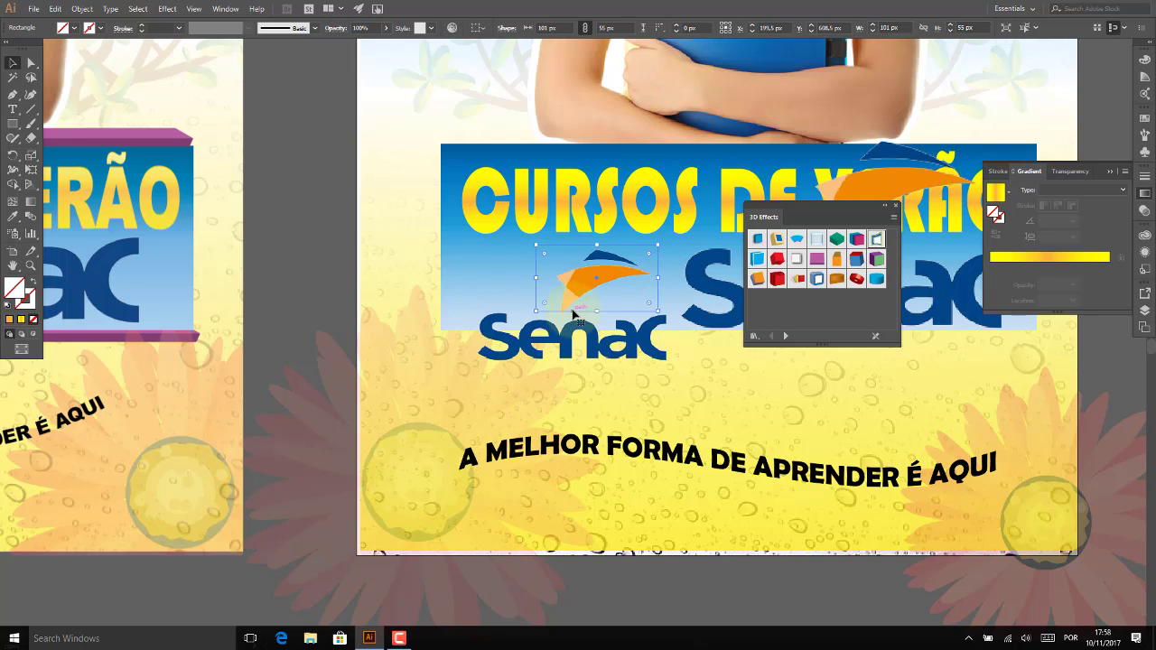
{"action": "left_click_drag", "start_coordinate": [596, 312], "coordinate": [598, 315]}
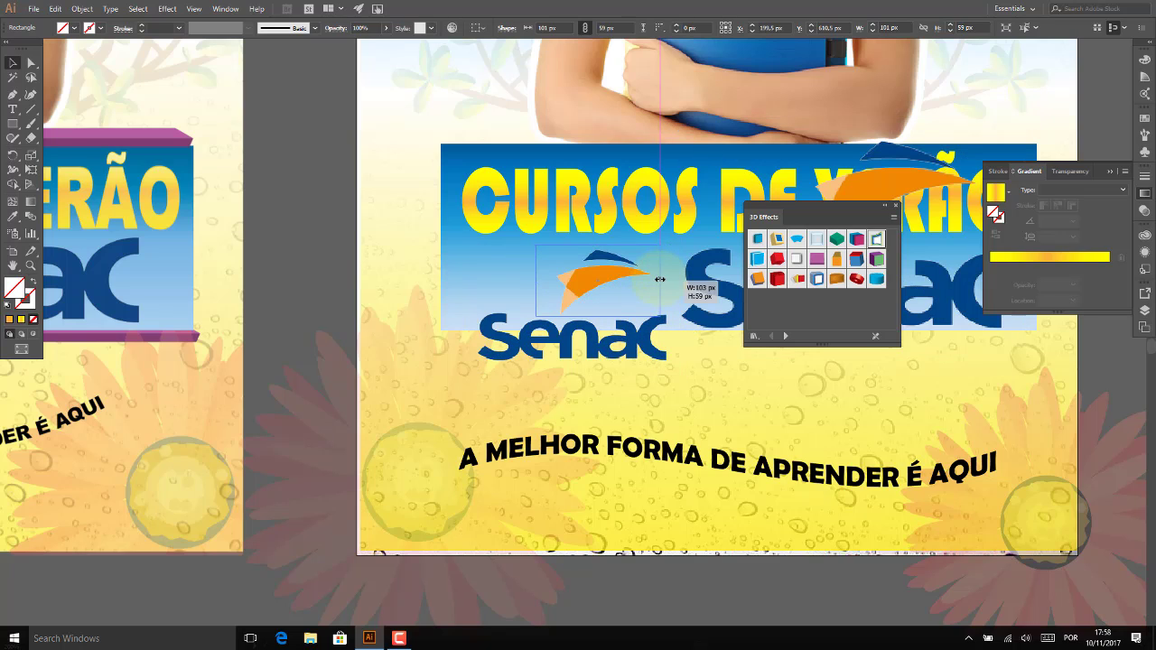
{"action": "left_click_drag", "start_coordinate": [658, 281], "coordinate": [655, 281]}
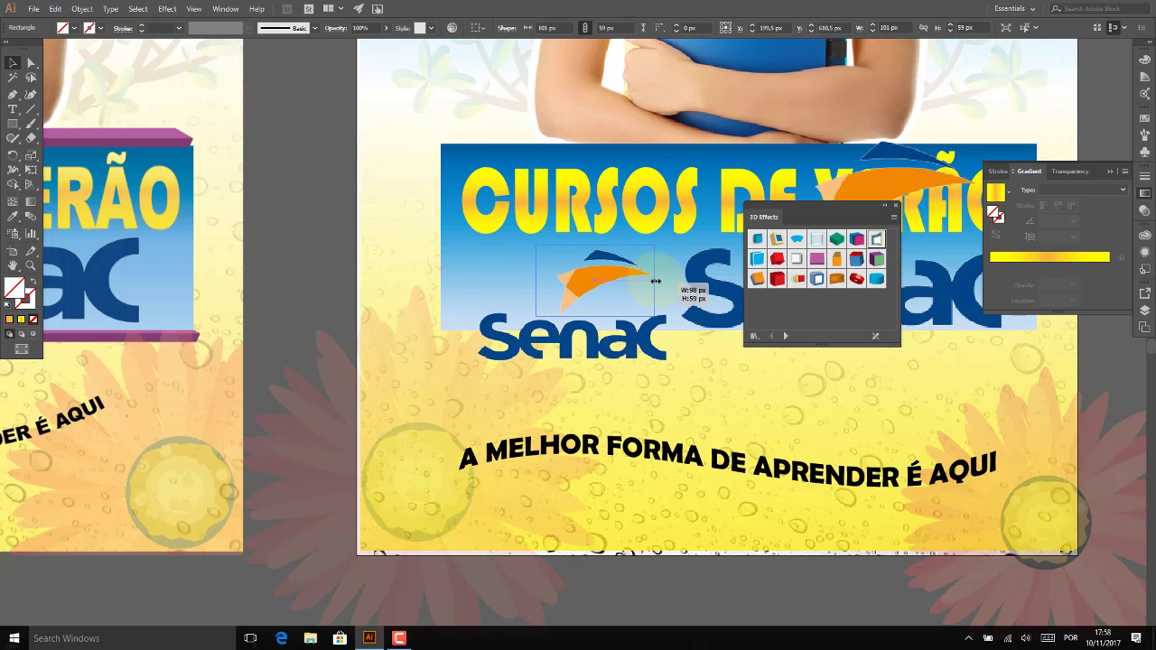
{"action": "right_click", "coordinate": [584, 335]}
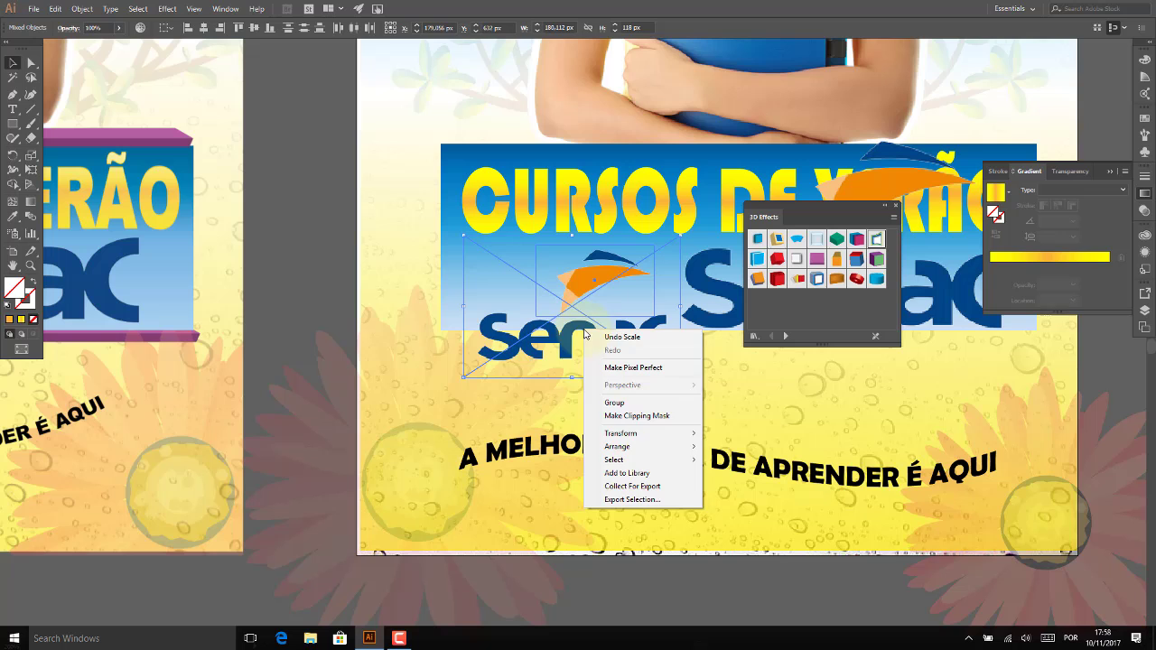
{"action": "left_click", "coordinate": [637, 413]}
Trace a closed Pen outline around the Senac logo area of the banner.
{"action": "scroll", "coordinate": [587, 298], "scroll_direction": "right", "scroll_amount": 5}
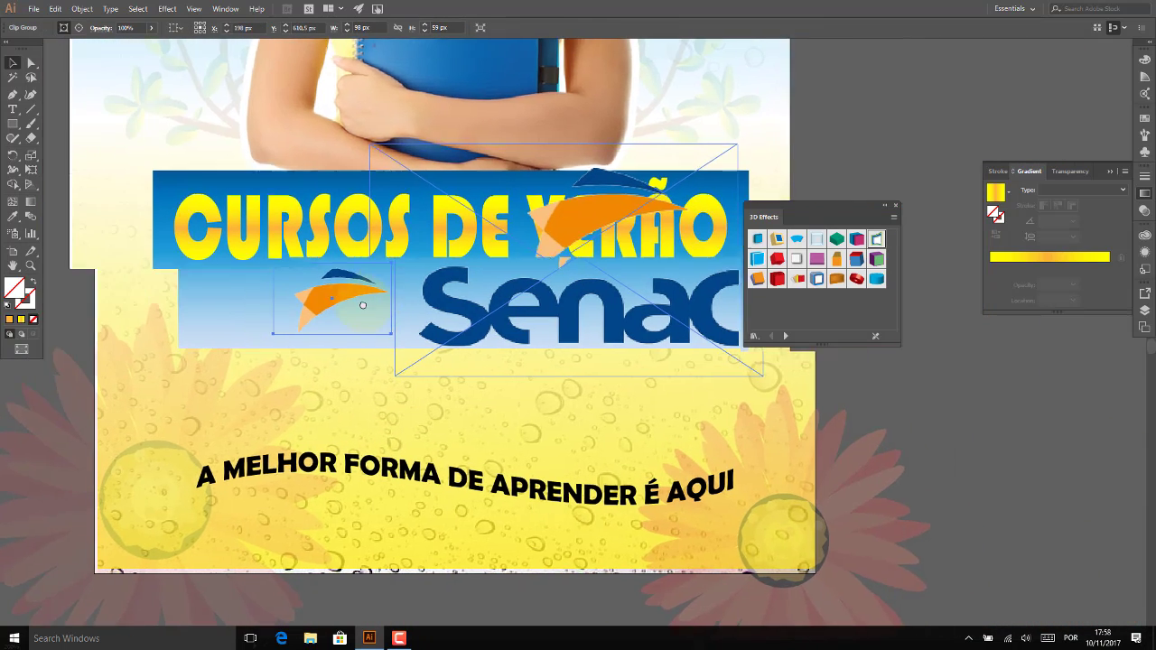
{"action": "scroll", "coordinate": [456, 332], "scroll_direction": "up", "scroll_amount": 2}
{"action": "left_click", "coordinate": [766, 381]}
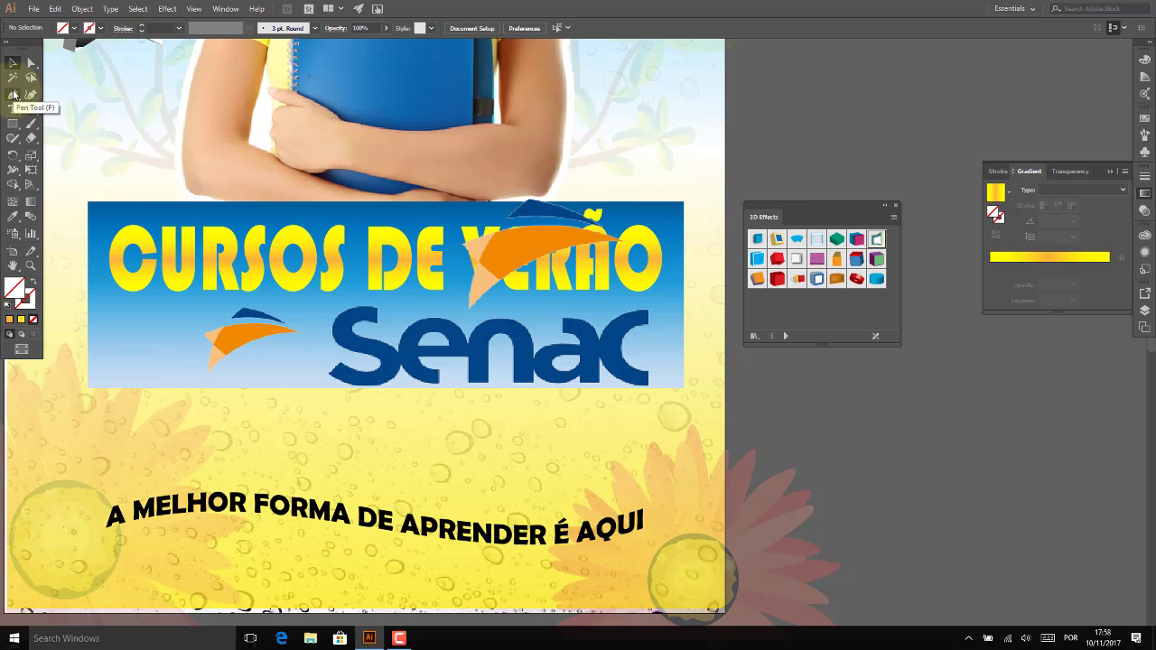
{"action": "left_click", "coordinate": [14, 94]}
{"action": "left_click_drag", "start_coordinate": [363, 296], "coordinate": [400, 299]}
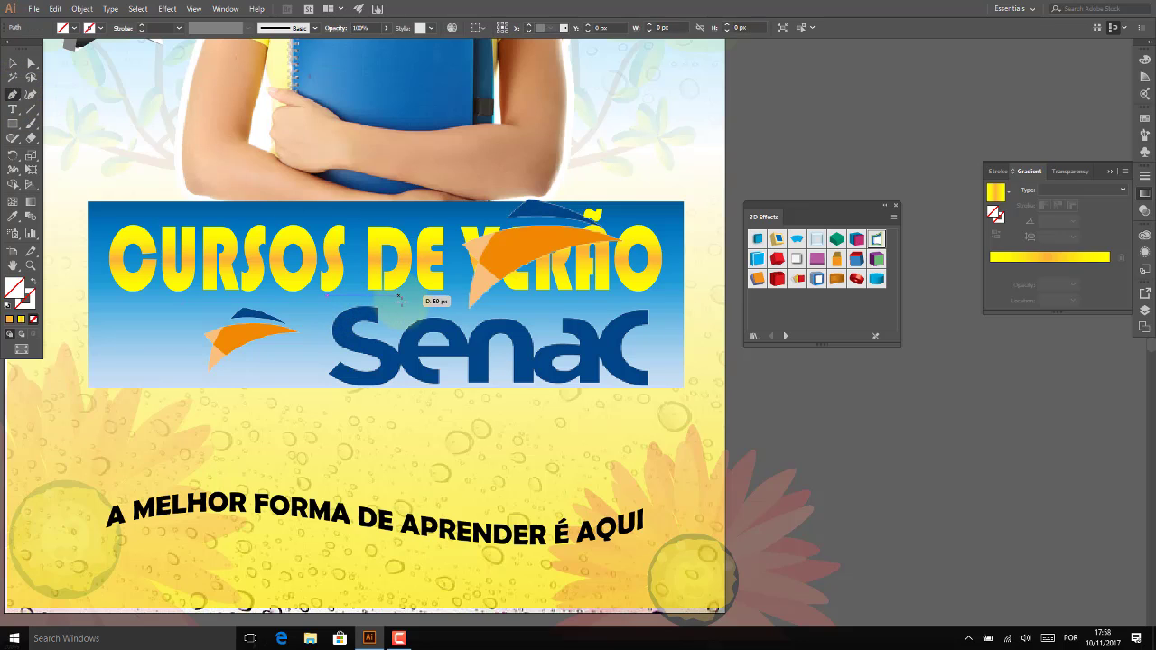
{"action": "left_click", "coordinate": [469, 314]}
{"action": "left_click_drag", "start_coordinate": [534, 306], "coordinate": [551, 307]}
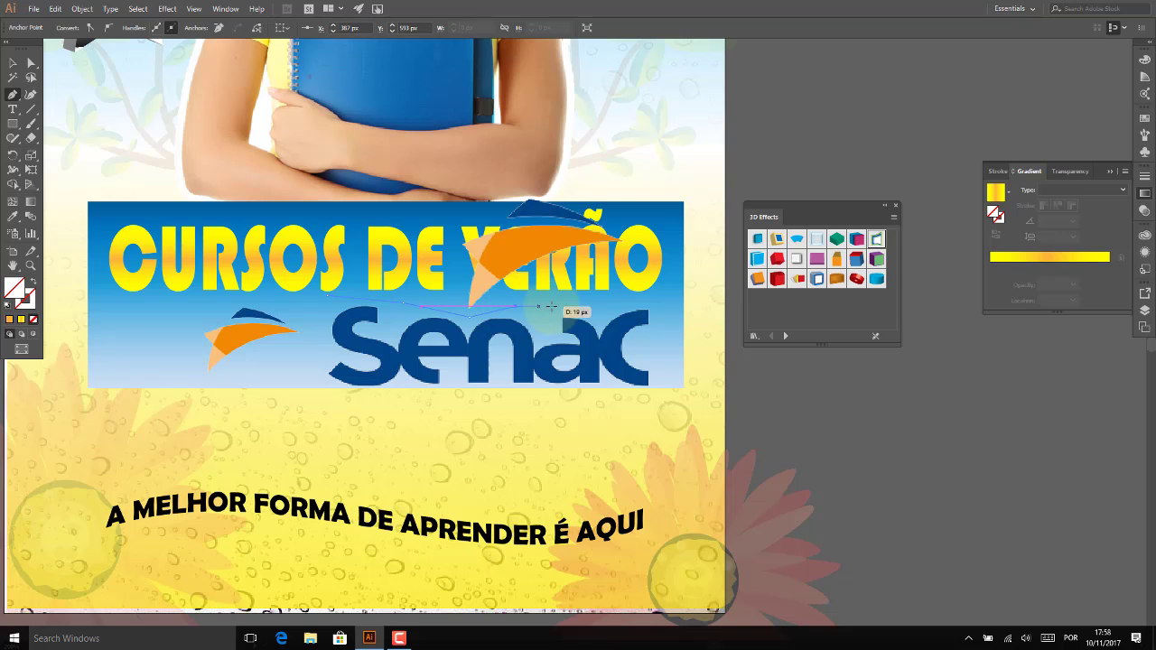
{"action": "left_click", "coordinate": [669, 303]}
{"action": "left_click", "coordinate": [672, 388]}
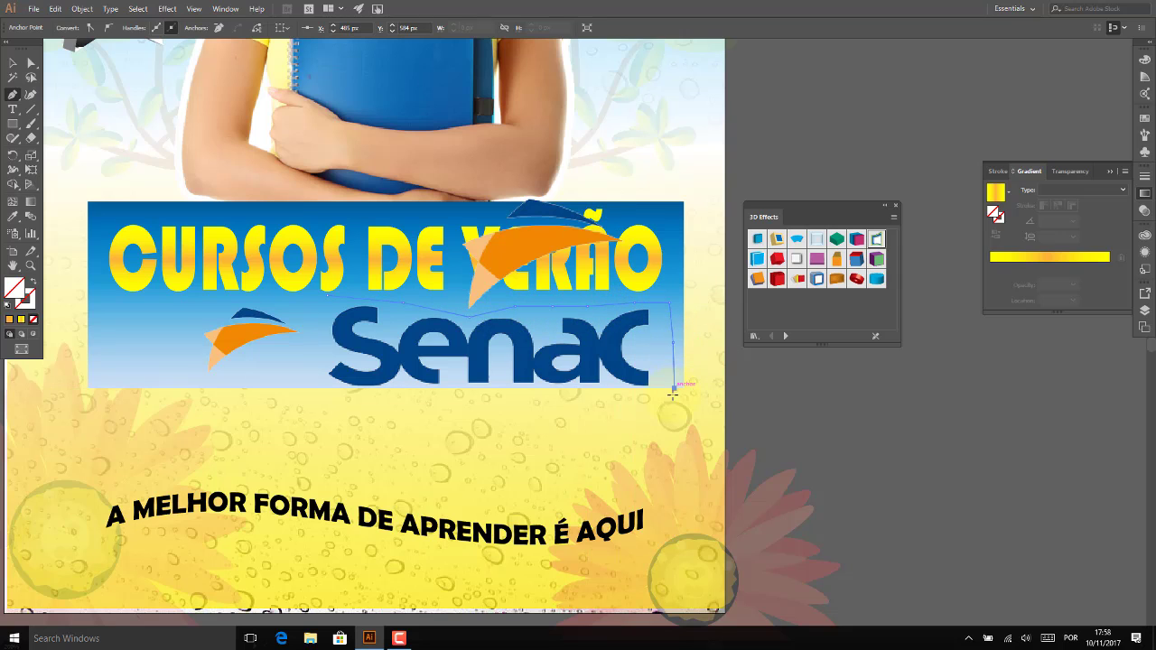
{"action": "left_click", "coordinate": [638, 398]}
{"action": "left_click", "coordinate": [316, 398]}
{"action": "left_click_drag", "start_coordinate": [328, 299], "coordinate": [334, 301]}
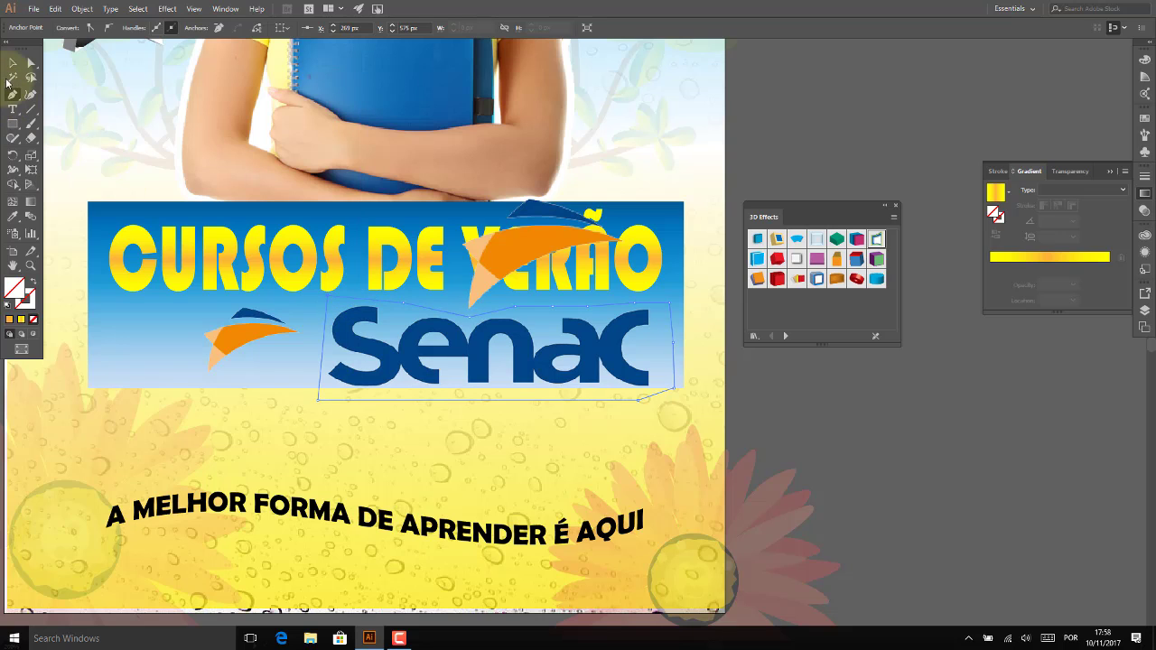
Clip the orange swoosh to the drawn outline with Make Clipping Mask.
{"action": "left_click", "coordinate": [13, 62]}
{"action": "left_click", "coordinate": [507, 239], "text": "shift"}
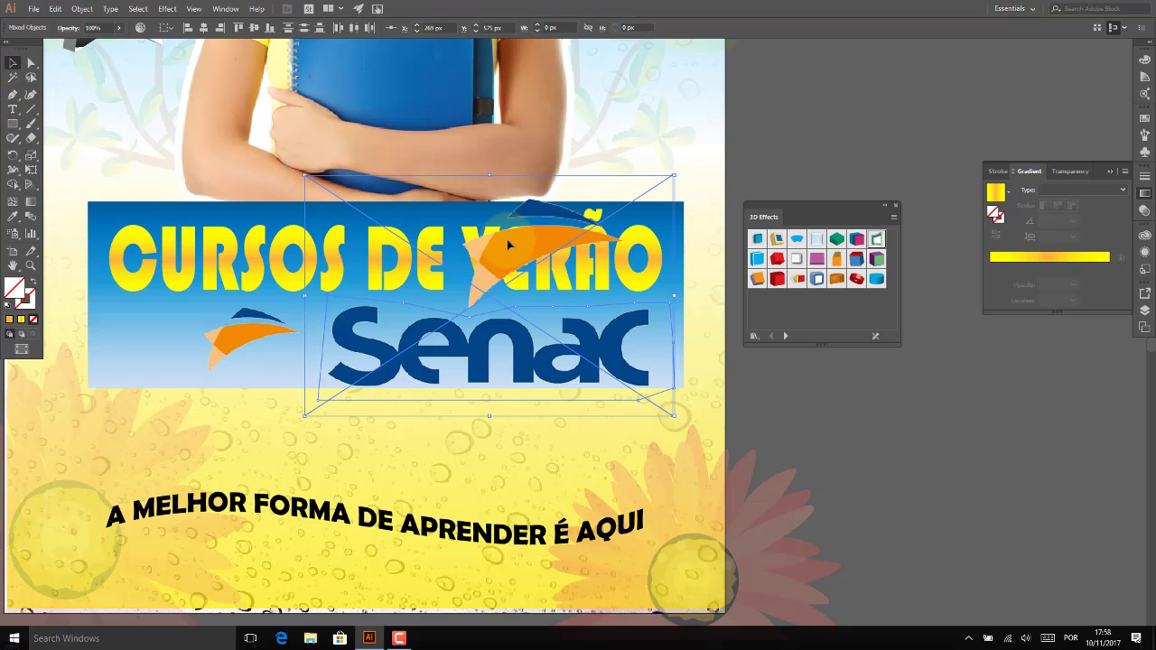
{"action": "right_click", "coordinate": [506, 239]}
{"action": "left_click", "coordinate": [540, 314]}
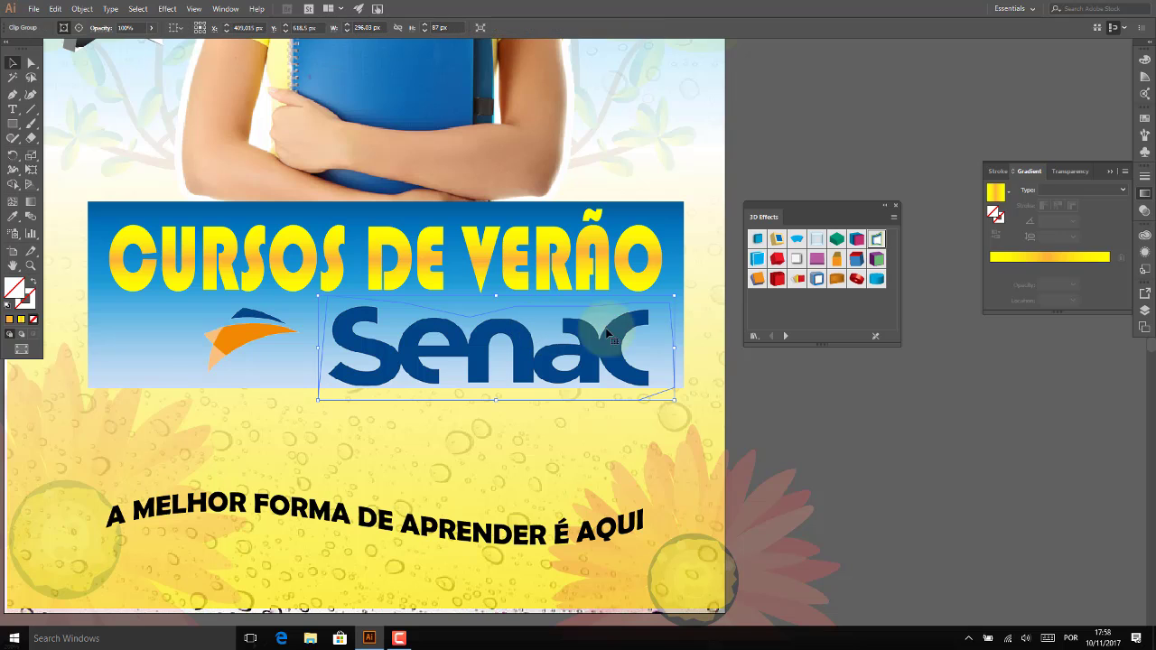
{"action": "left_click", "coordinate": [793, 407]}
Zoom out to show both flyers and check the clipped Senac logo.
{"action": "key", "text": "ctrl+minus"}
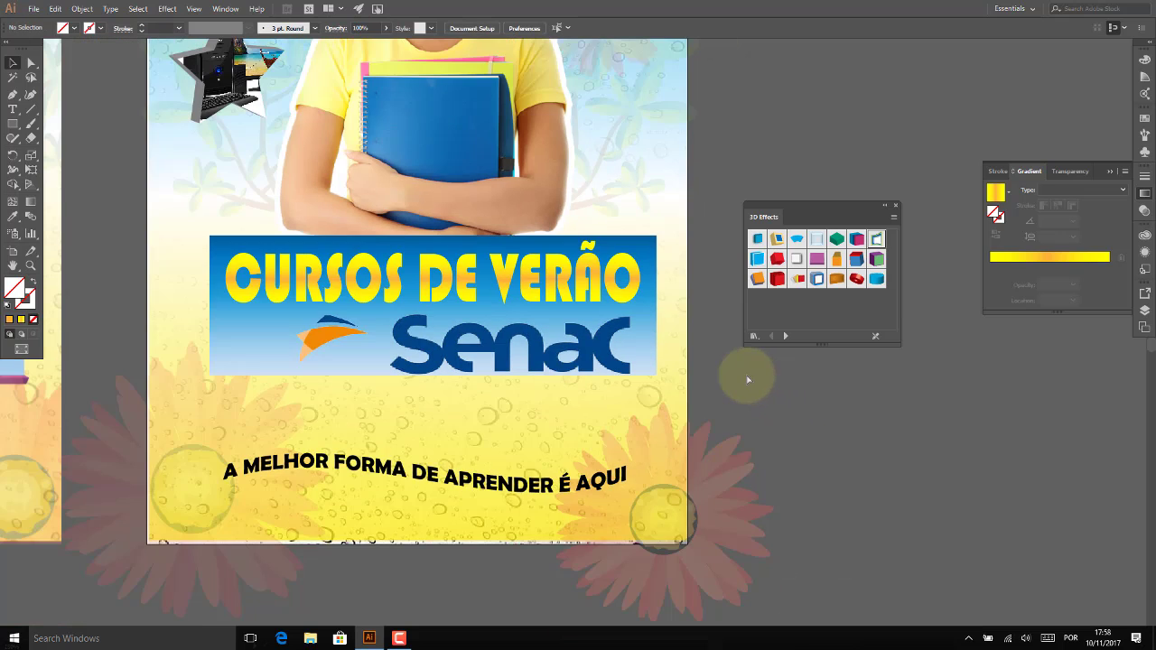
{"action": "key", "text": "ctrl+minus"}
{"action": "key", "text": "ctrl+minus"}
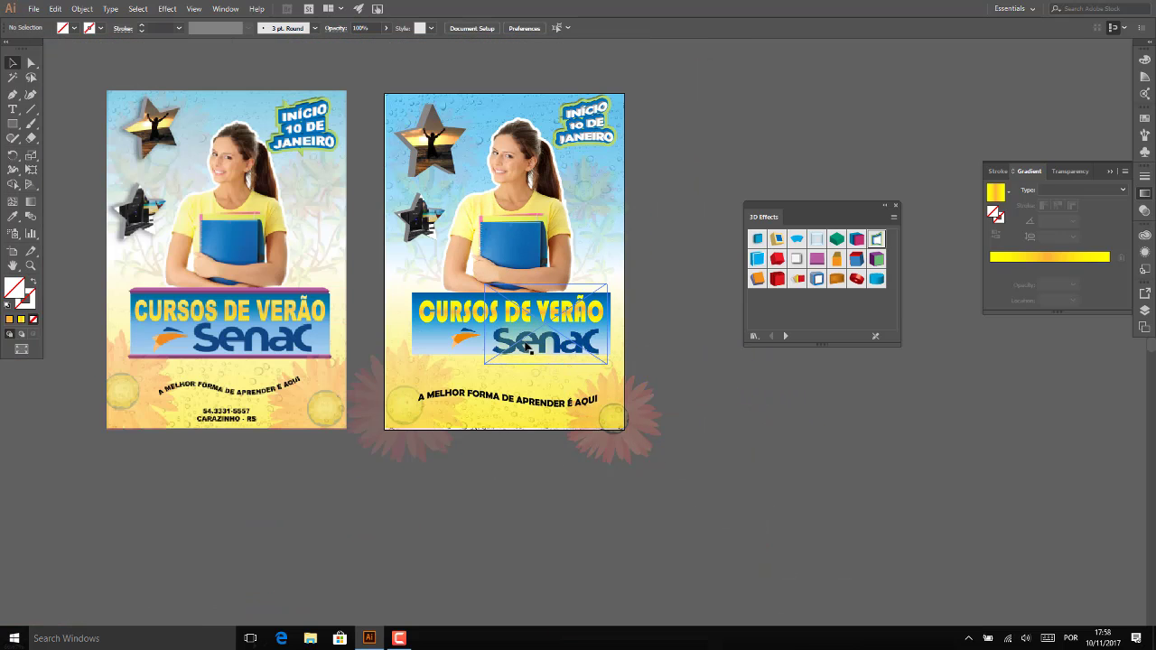
{"action": "left_click", "coordinate": [749, 368]}
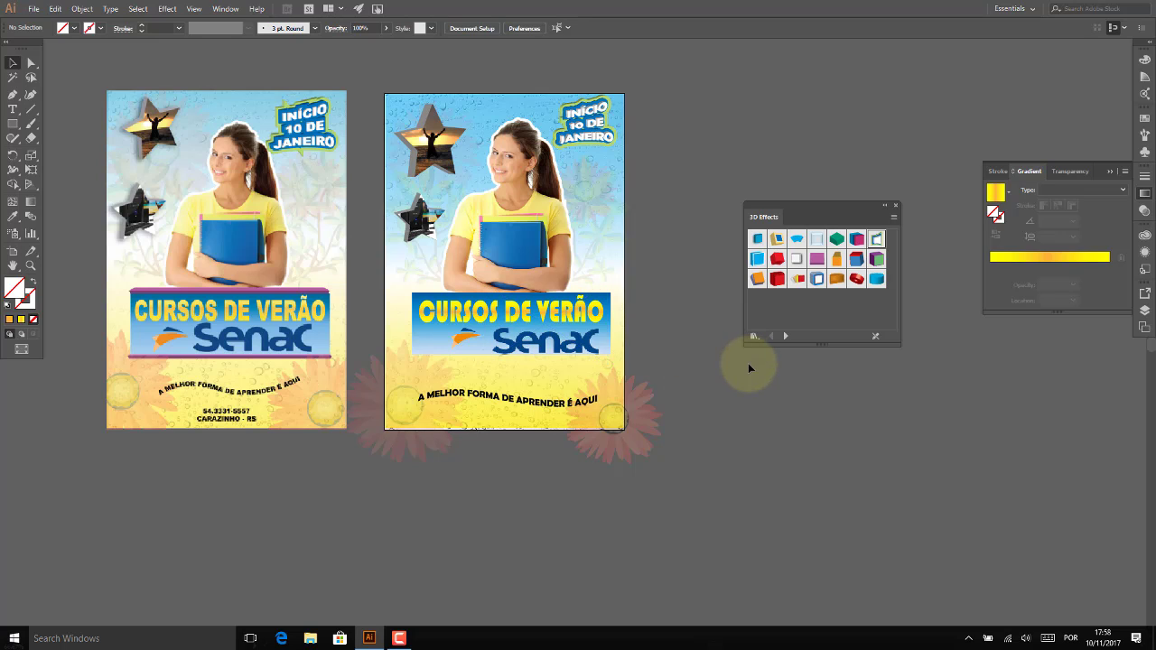
{"action": "left_click", "coordinate": [575, 340]}
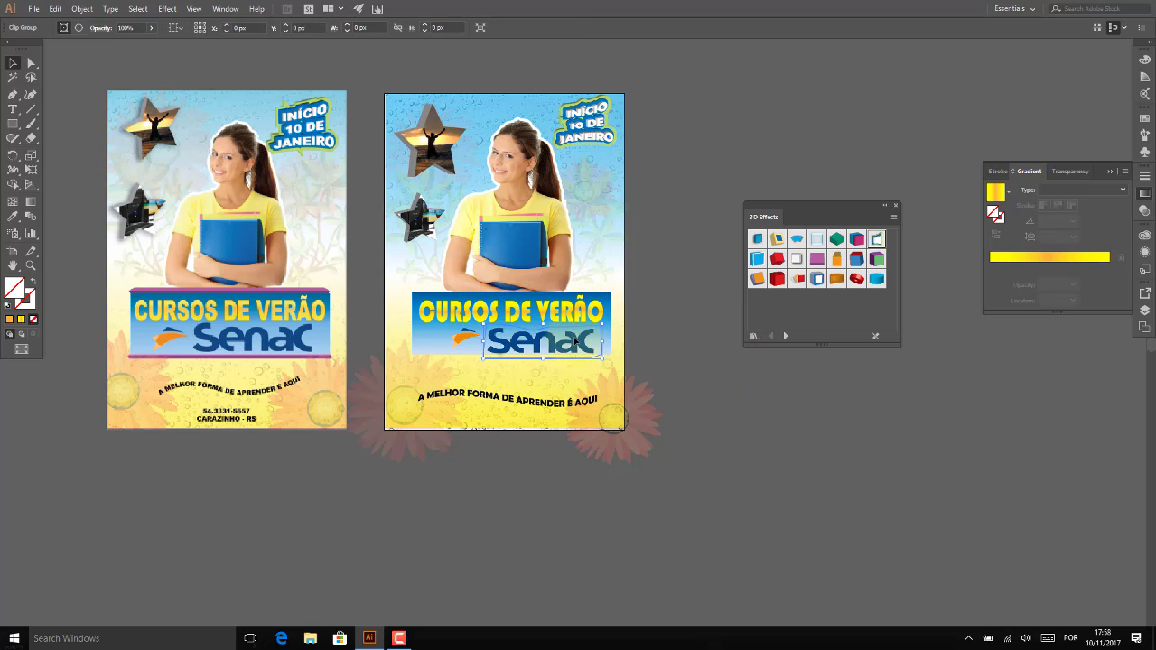
{"action": "left_click", "coordinate": [782, 409]}
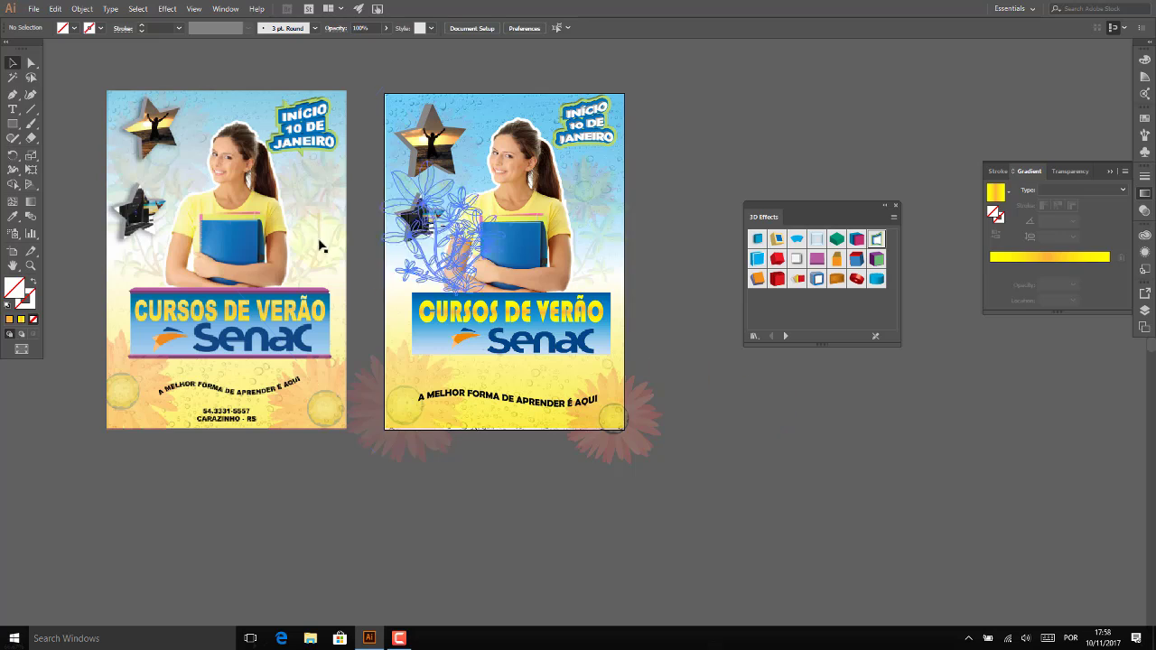
Add 'CARAZINHO - RS' text below the tagline on the right flyer.
{"action": "left_click", "coordinate": [14, 109]}
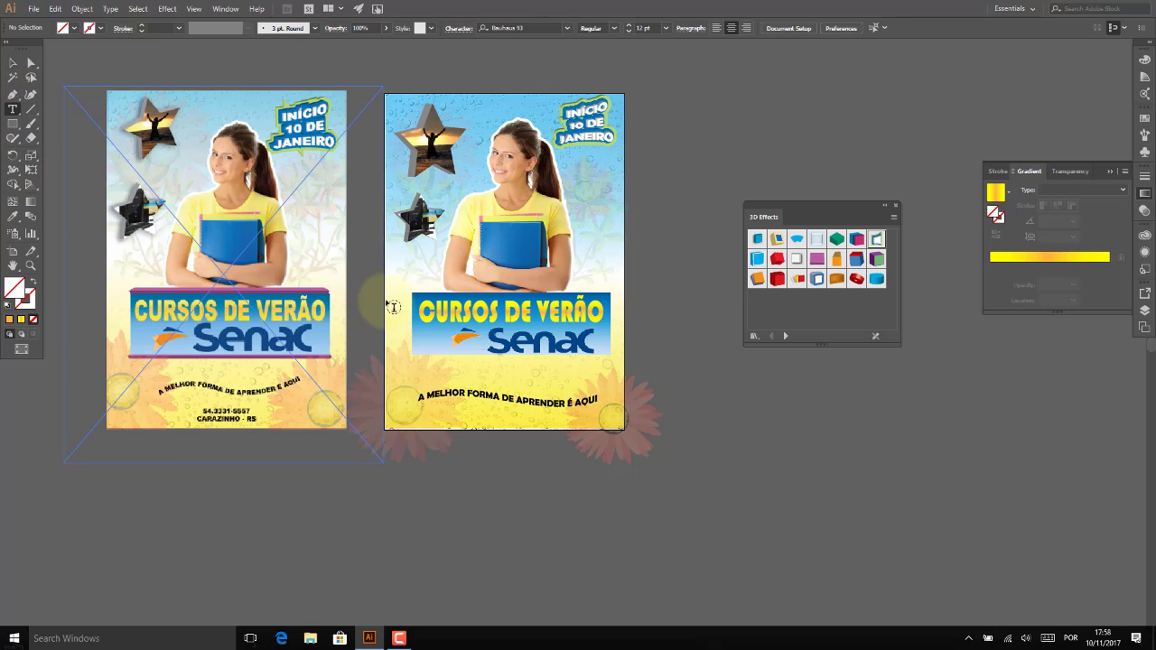
{"action": "left_click", "coordinate": [494, 424]}
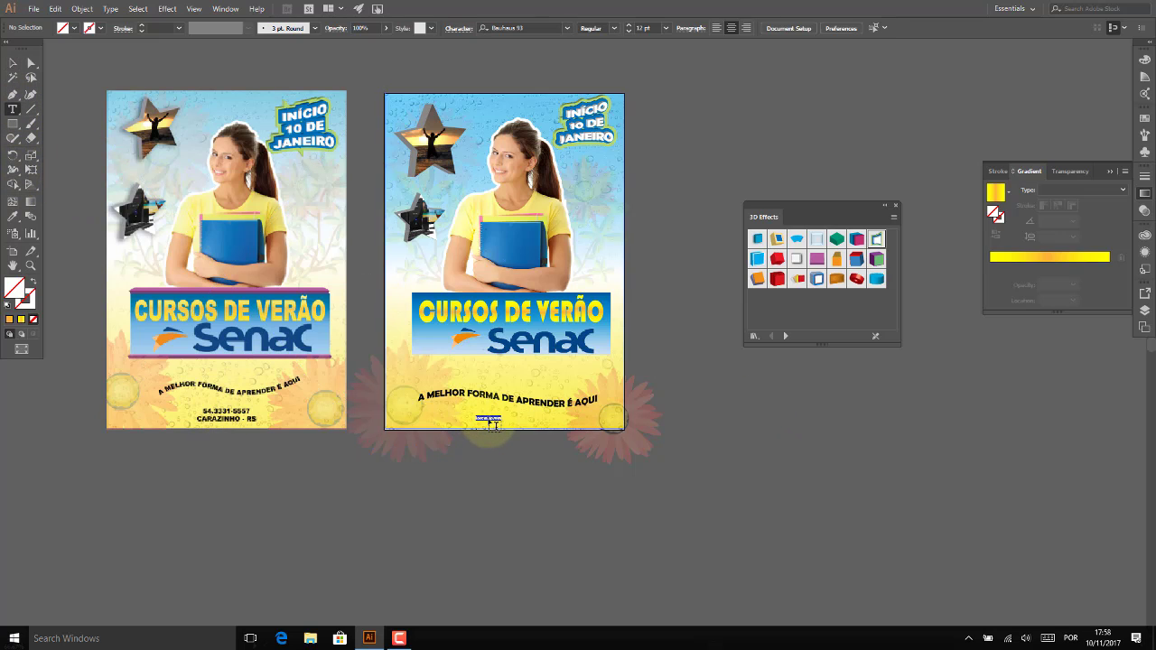
{"action": "left_click", "coordinate": [623, 418]}
{"action": "type", "text": "CARAZINHO - RS"}
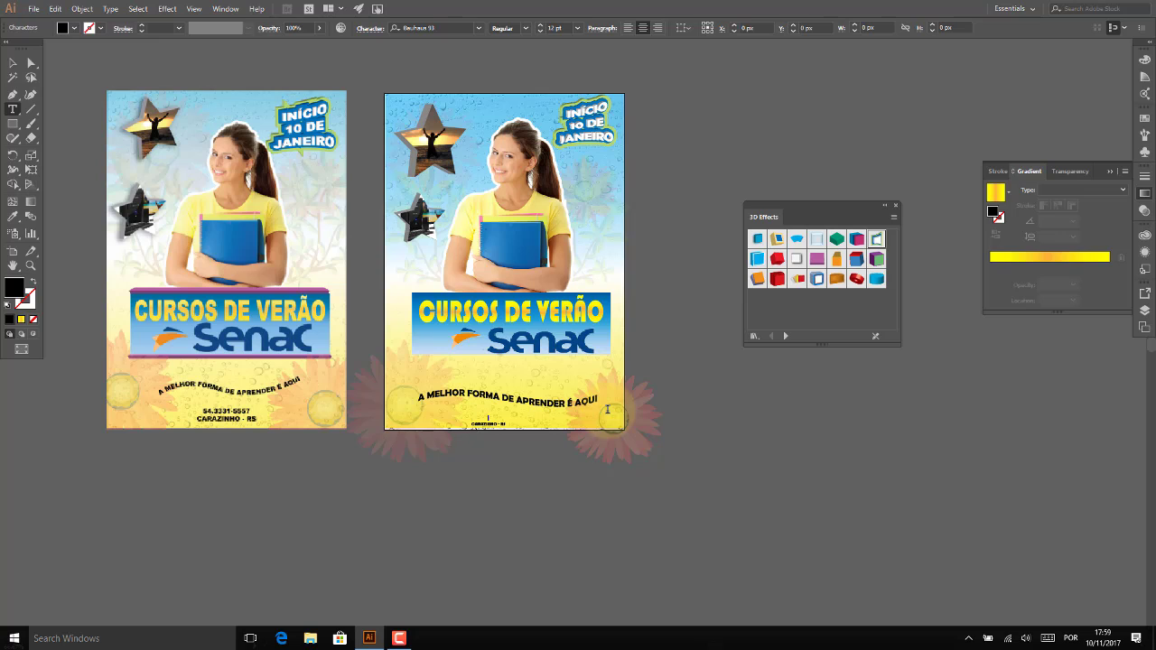
Enlarge the CARAZINHO - RS text beneath the slogan.
{"action": "left_click", "coordinate": [13, 63]}
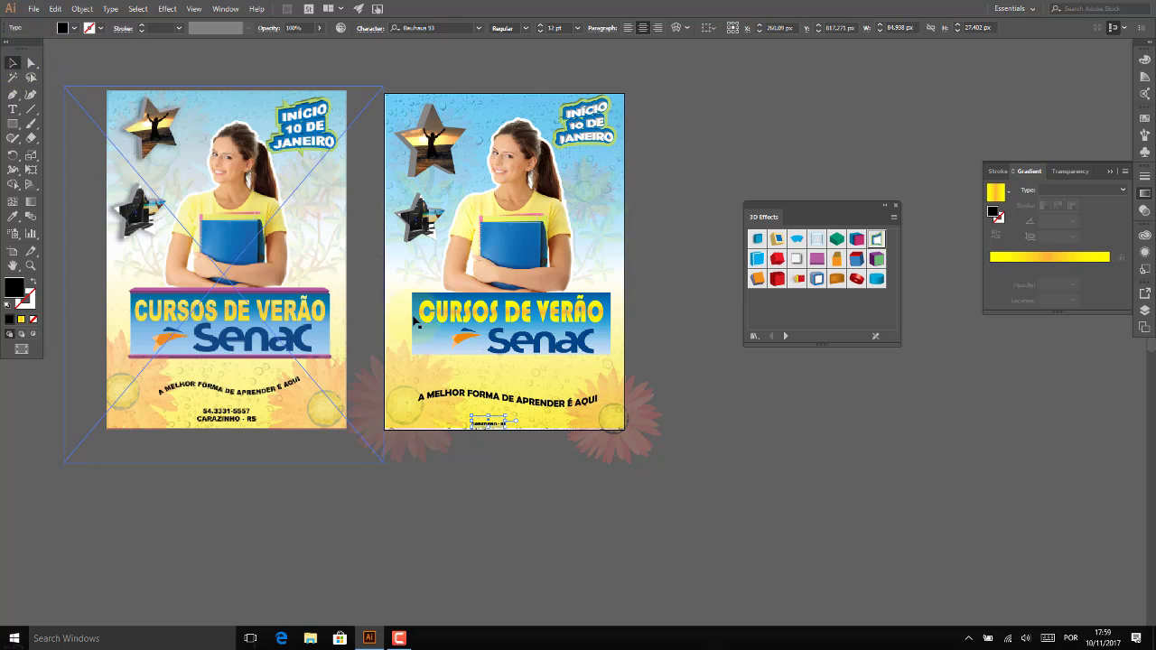
{"action": "left_click", "coordinate": [507, 421]}
{"action": "mouse_move", "coordinate": [507, 418]}
{"action": "left_mouse_down"}
{"action": "mouse_move", "coordinate": [543, 409]}
{"action": "mouse_move", "coordinate": [527, 422]}
{"action": "left_mouse_up"}
{"action": "left_click", "coordinate": [748, 407]}
{"action": "left_click", "coordinate": [520, 425]}
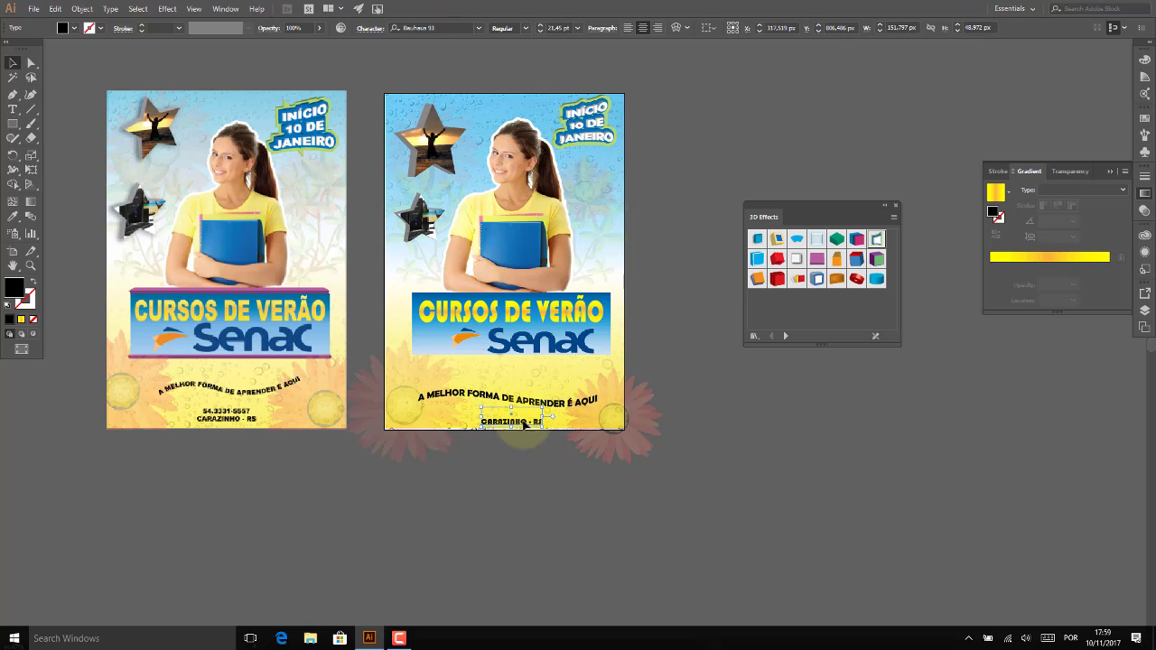
{"action": "left_click", "coordinate": [786, 413]}
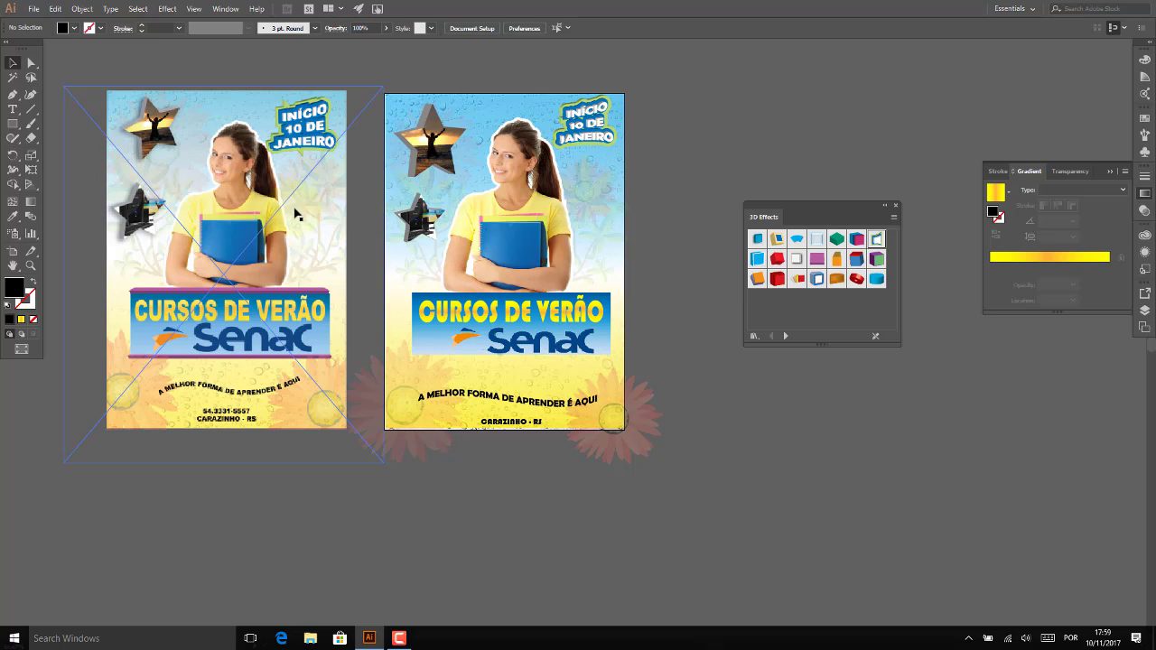
{"action": "left_click_drag", "start_coordinate": [295, 211], "coordinate": [262, 207]}
Draw a no-fill rectangle covering the flyer artboard and move it aside.
{"action": "left_click", "coordinate": [113, 51]}
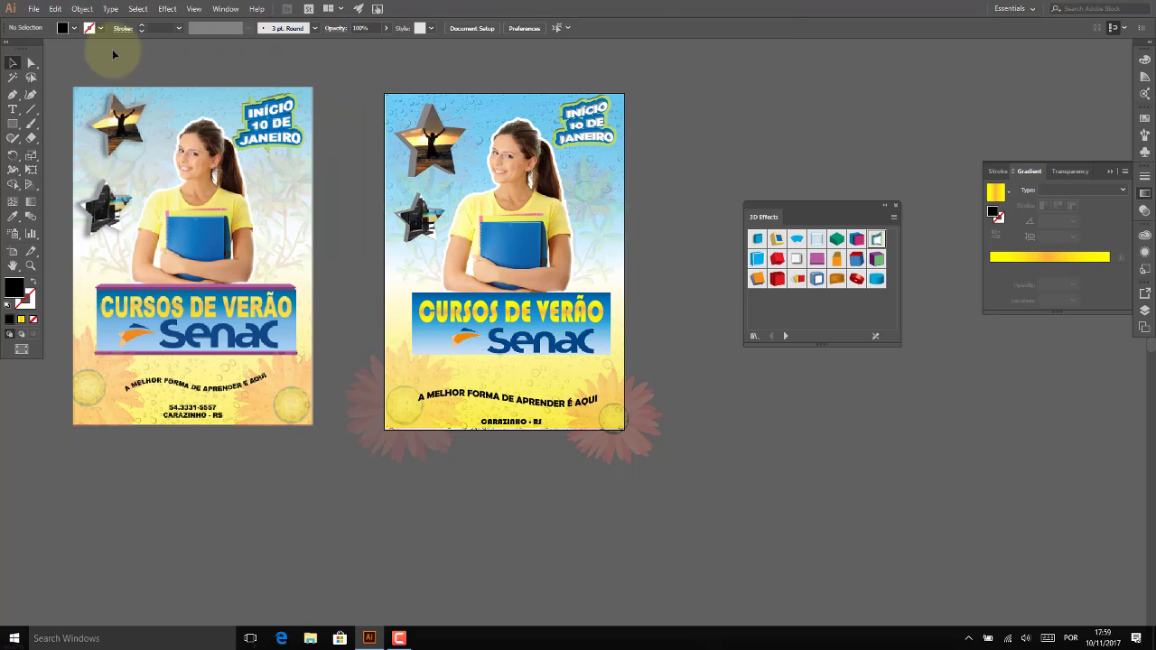
{"action": "left_click", "coordinate": [13, 124]}
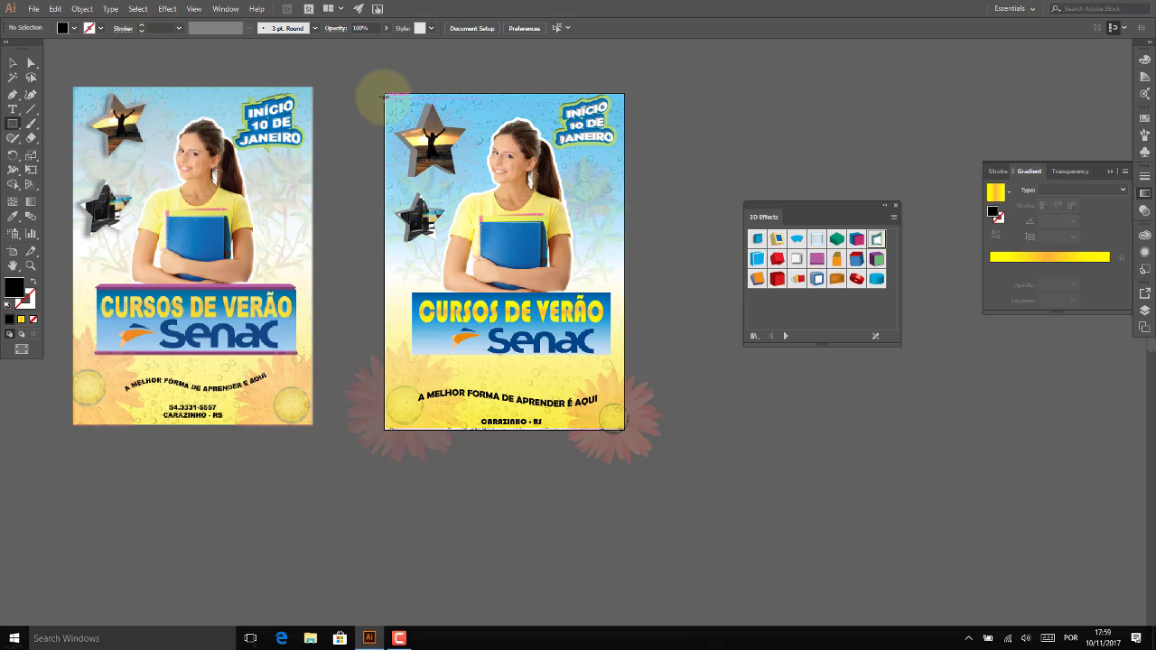
{"action": "left_click_drag", "start_coordinate": [386, 90], "coordinate": [624, 430]}
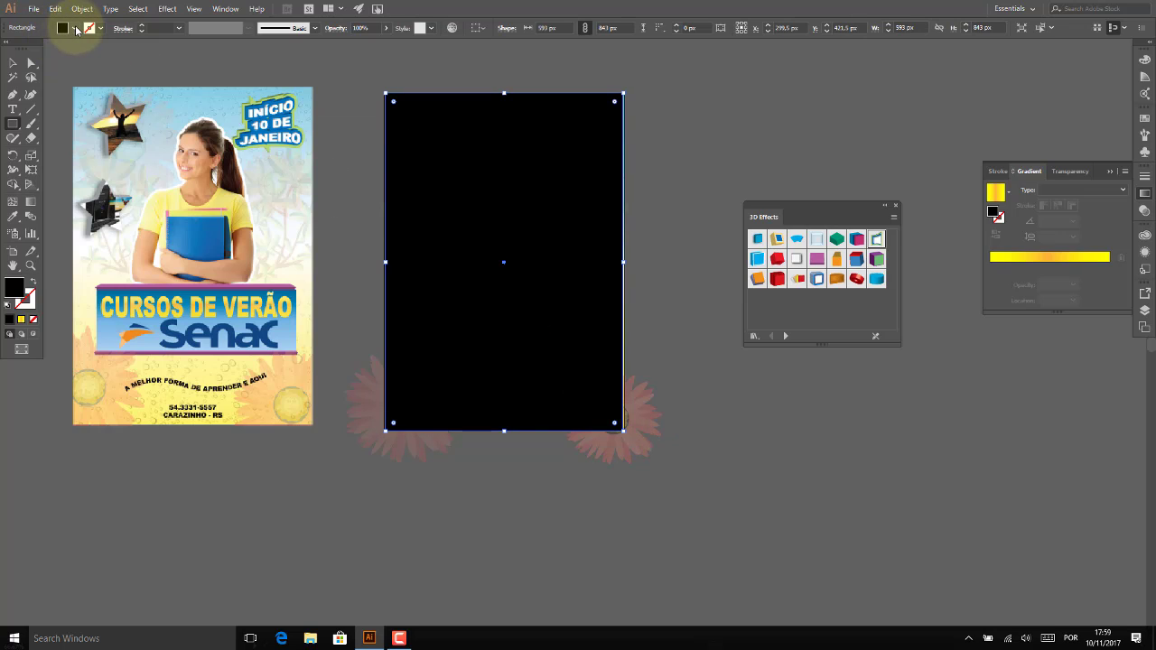
{"action": "left_click", "coordinate": [75, 28]}
{"action": "left_click", "coordinate": [7, 48]}
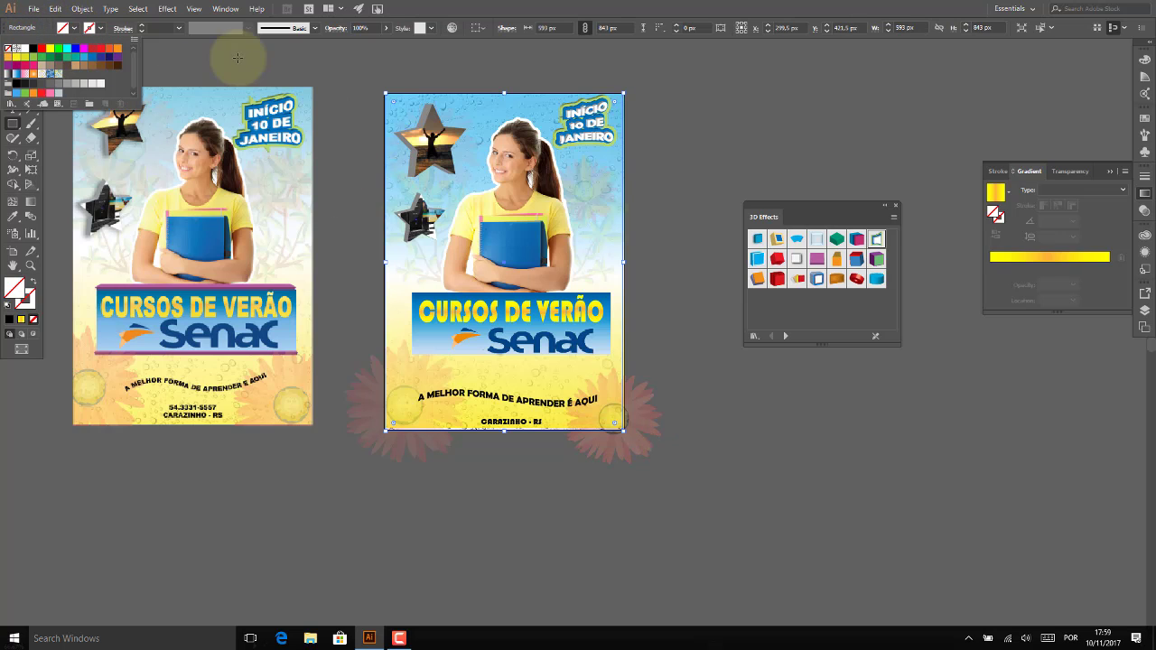
{"action": "left_click", "coordinate": [14, 61]}
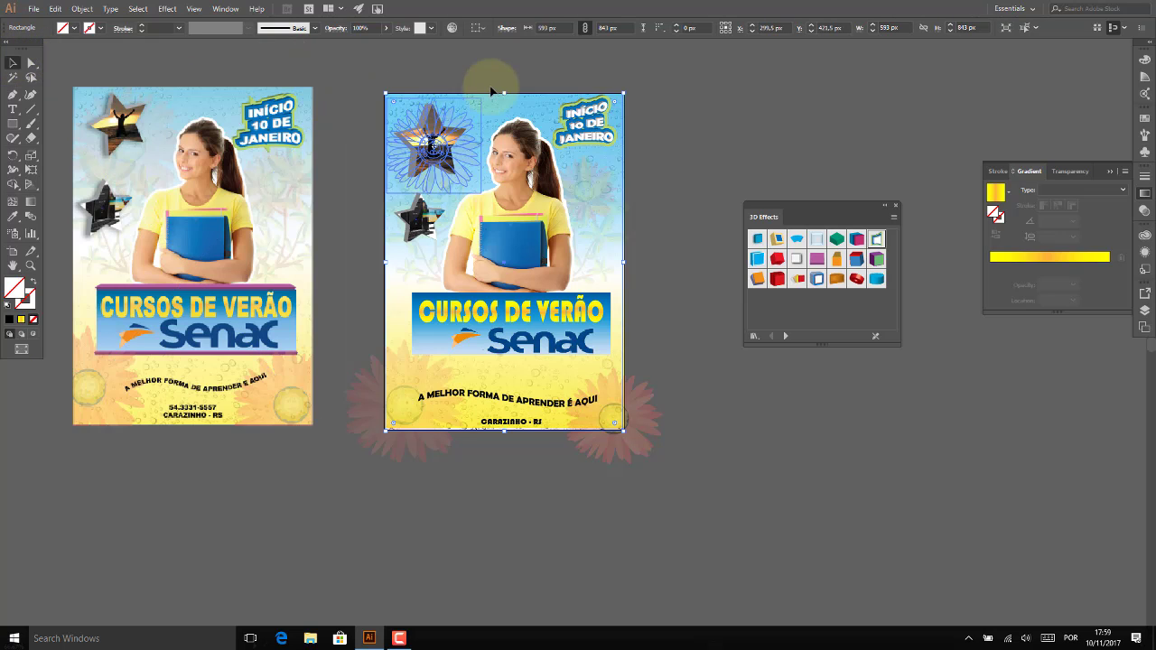
{"action": "left_click_drag", "start_coordinate": [482, 94], "coordinate": [896, 97]}
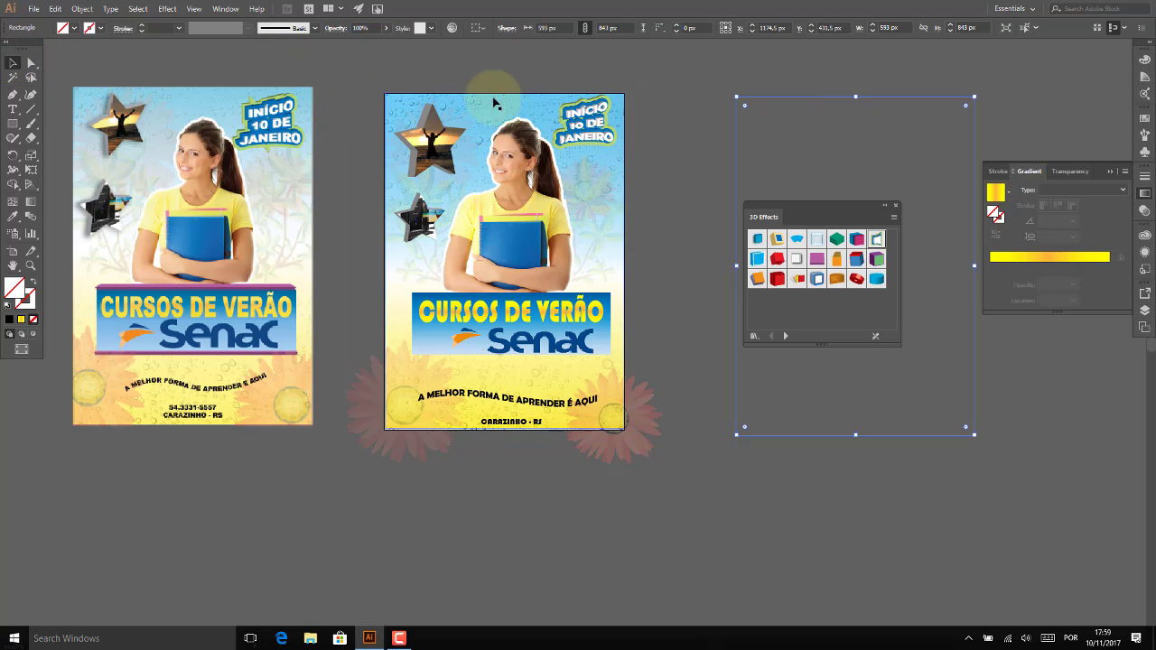
Group all of the flyer's artwork together.
{"action": "key", "text": "ctrl+a"}
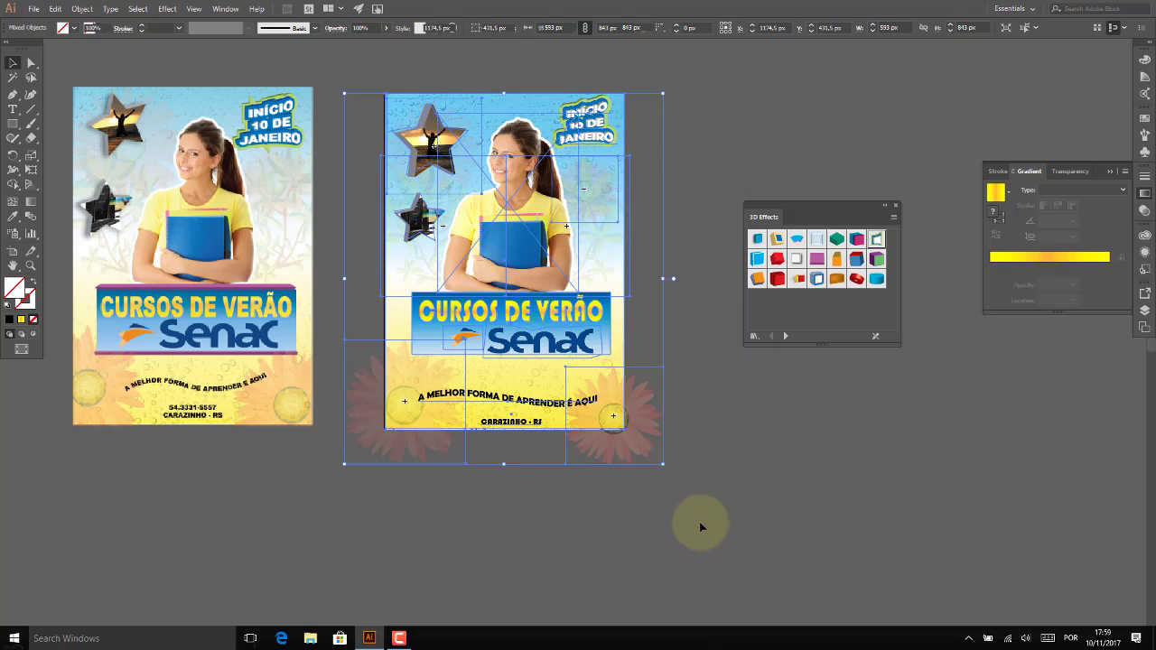
{"action": "right_click", "coordinate": [538, 262]}
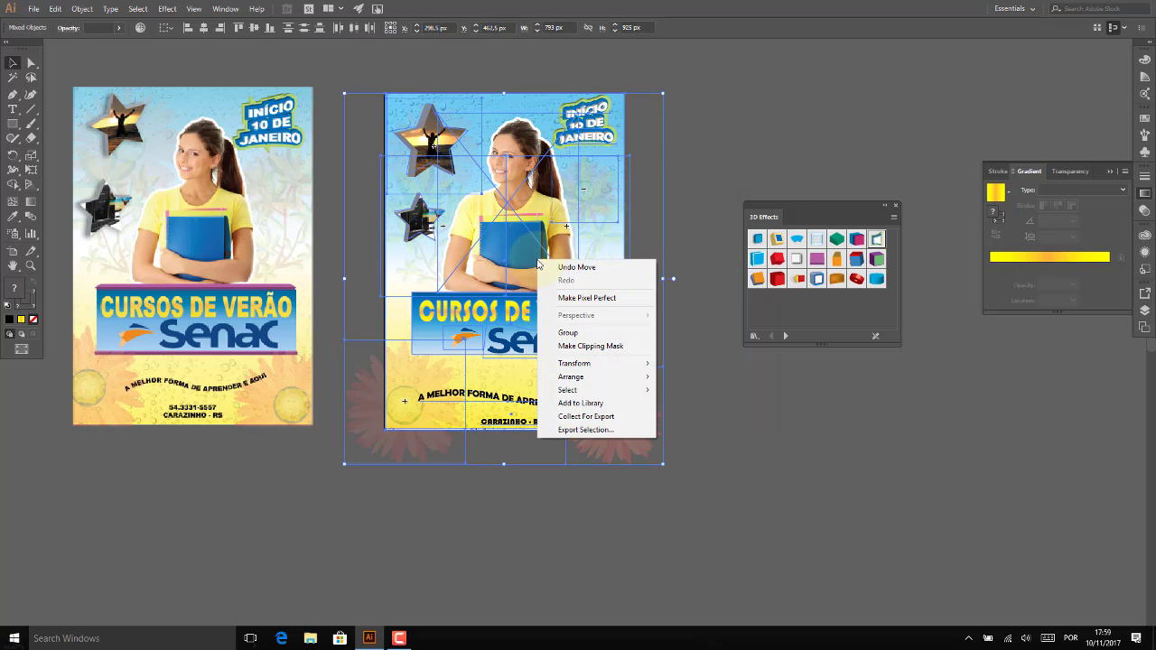
{"action": "left_click", "coordinate": [567, 333]}
{"action": "left_click", "coordinate": [693, 168]}
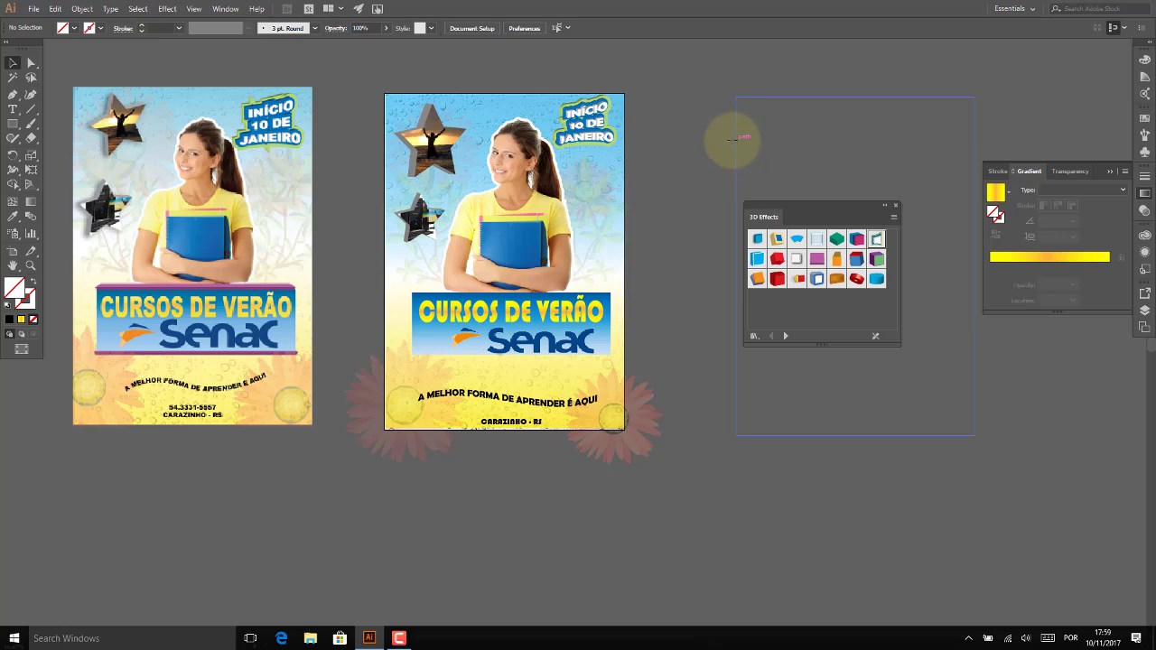
Move the rectangle back over the flyer and make it a clipping mask for the group.
{"action": "left_click_drag", "start_coordinate": [735, 143], "coordinate": [385, 137]}
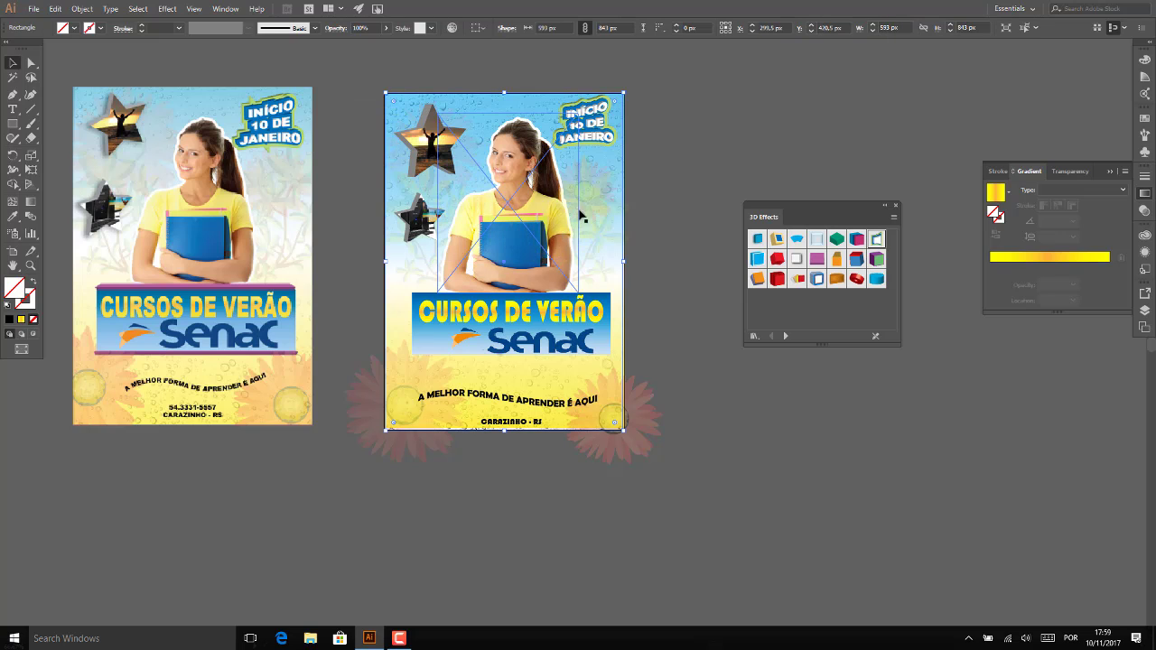
{"action": "left_click", "coordinate": [559, 236]}
{"action": "right_click", "coordinate": [597, 200]}
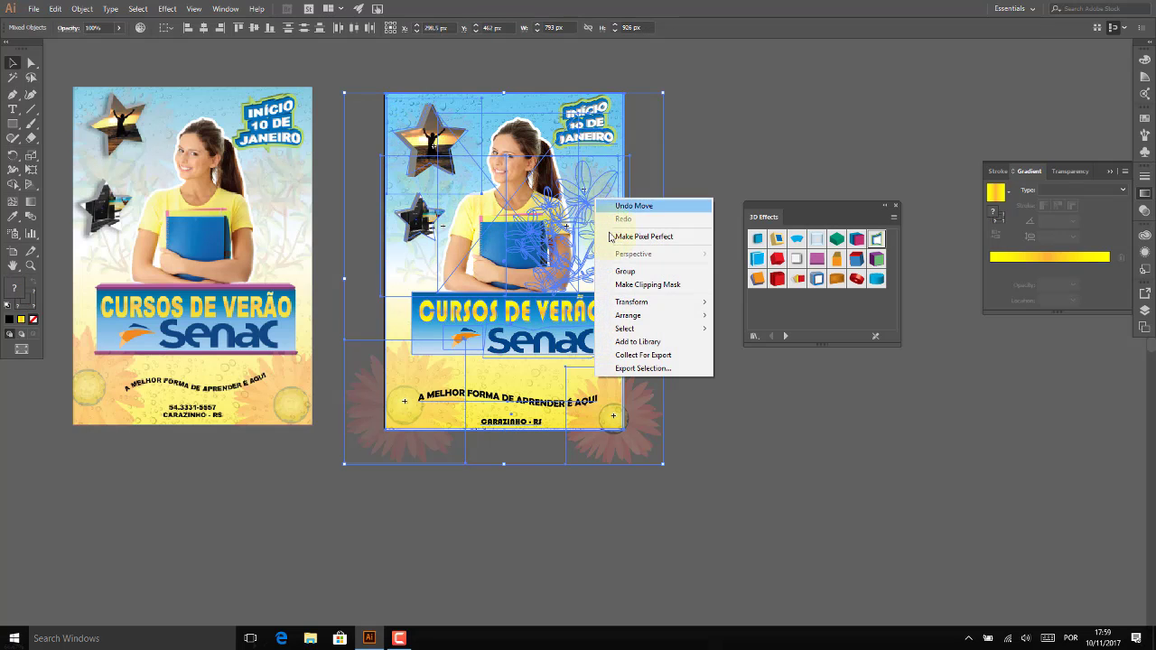
{"action": "left_click", "coordinate": [647, 284]}
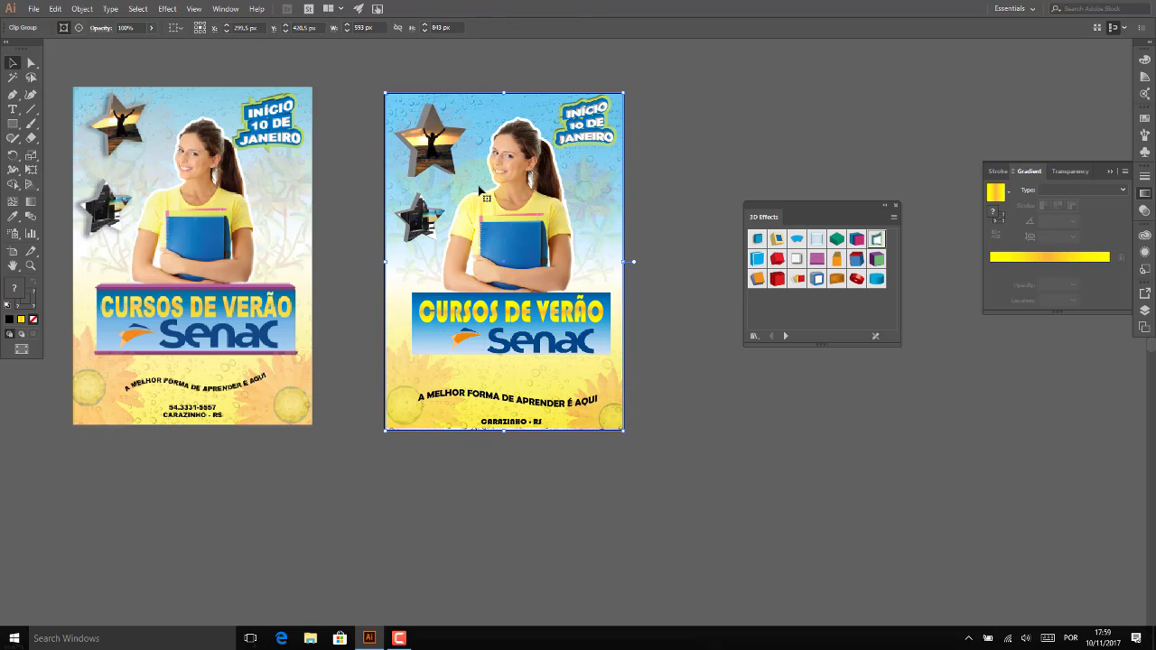
{"action": "left_click", "coordinate": [701, 142]}
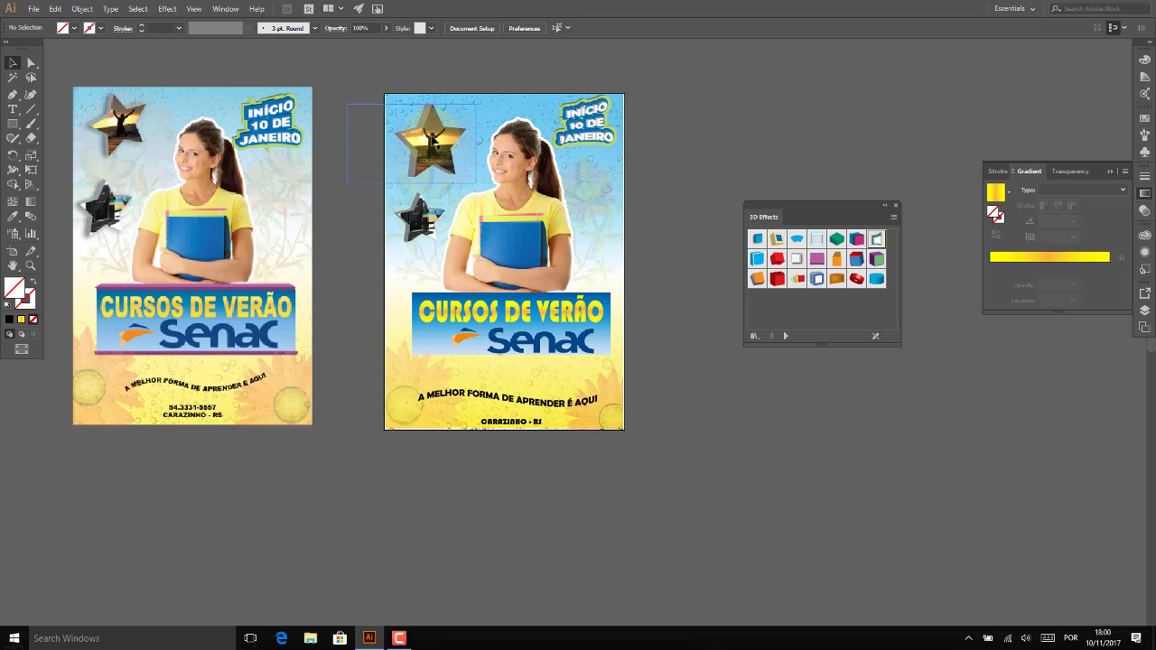